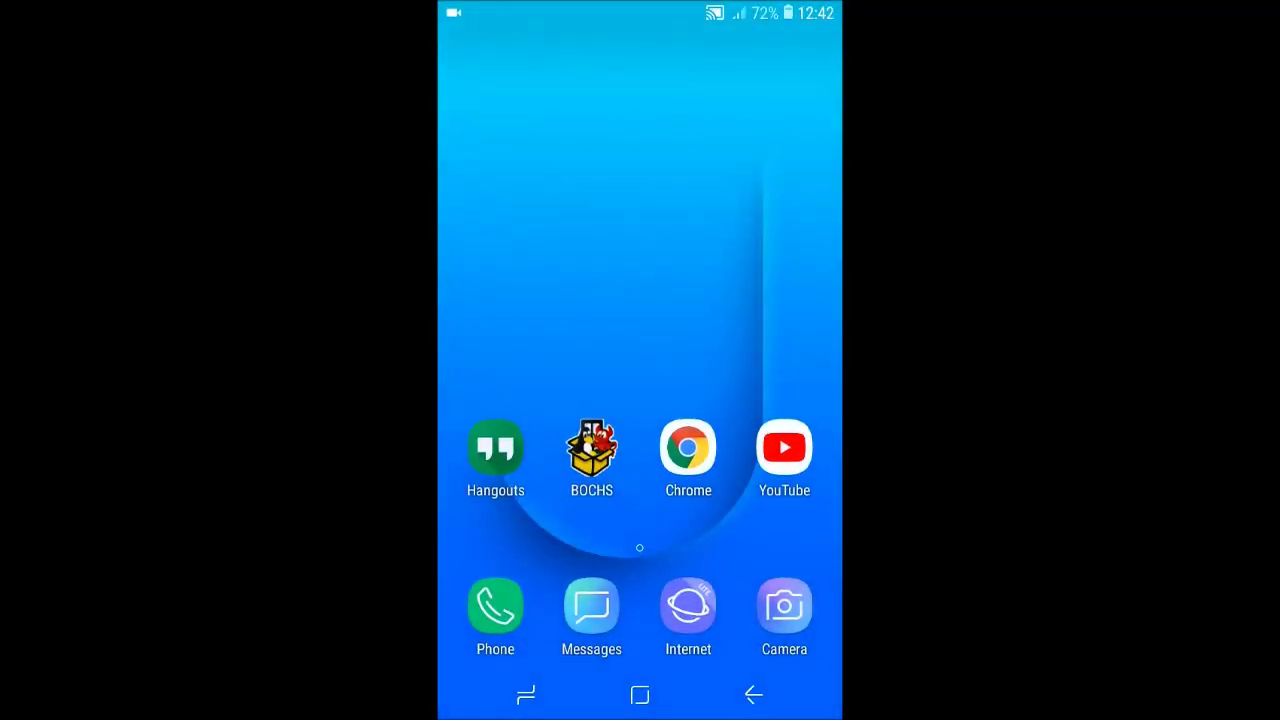
# Open the app drawer, launch PrankChat, go Home, then scroll the drawer down to Settings
pyautogui.moveTo(640, 600); pyautogui.dragTo(640, 250)
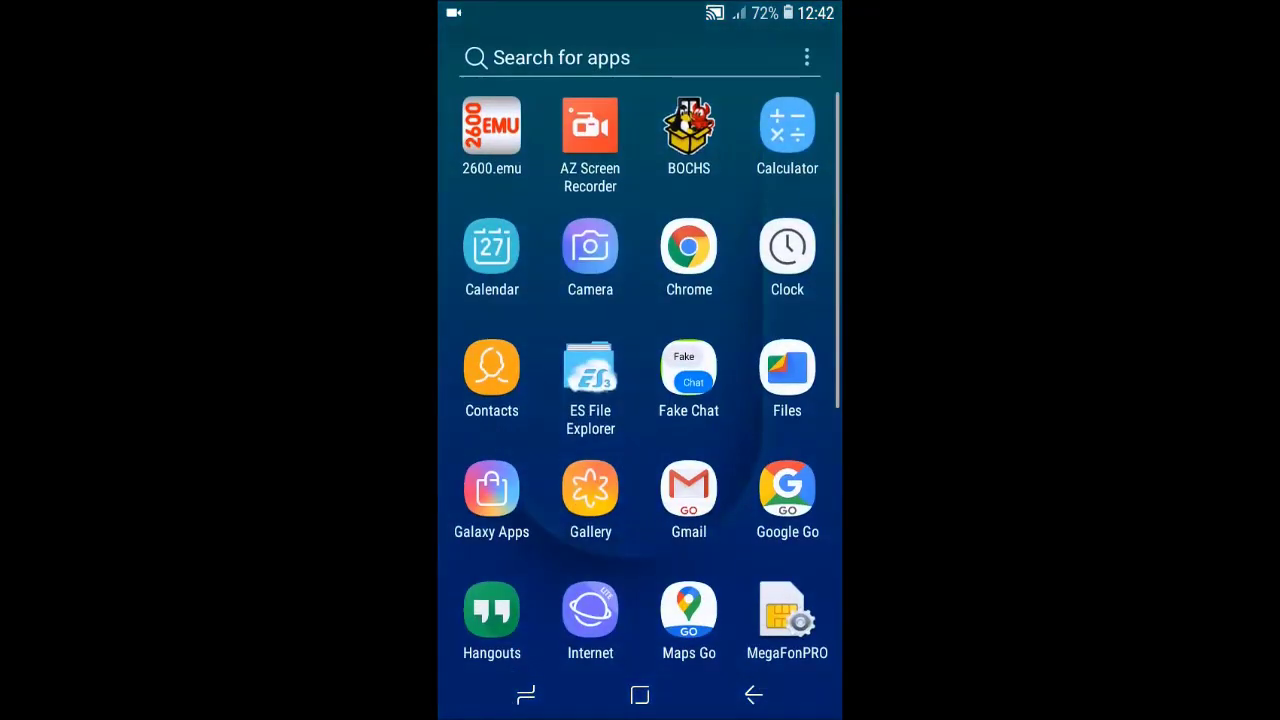
pyautogui.moveTo(640, 560); pyautogui.dragTo(640, 120)
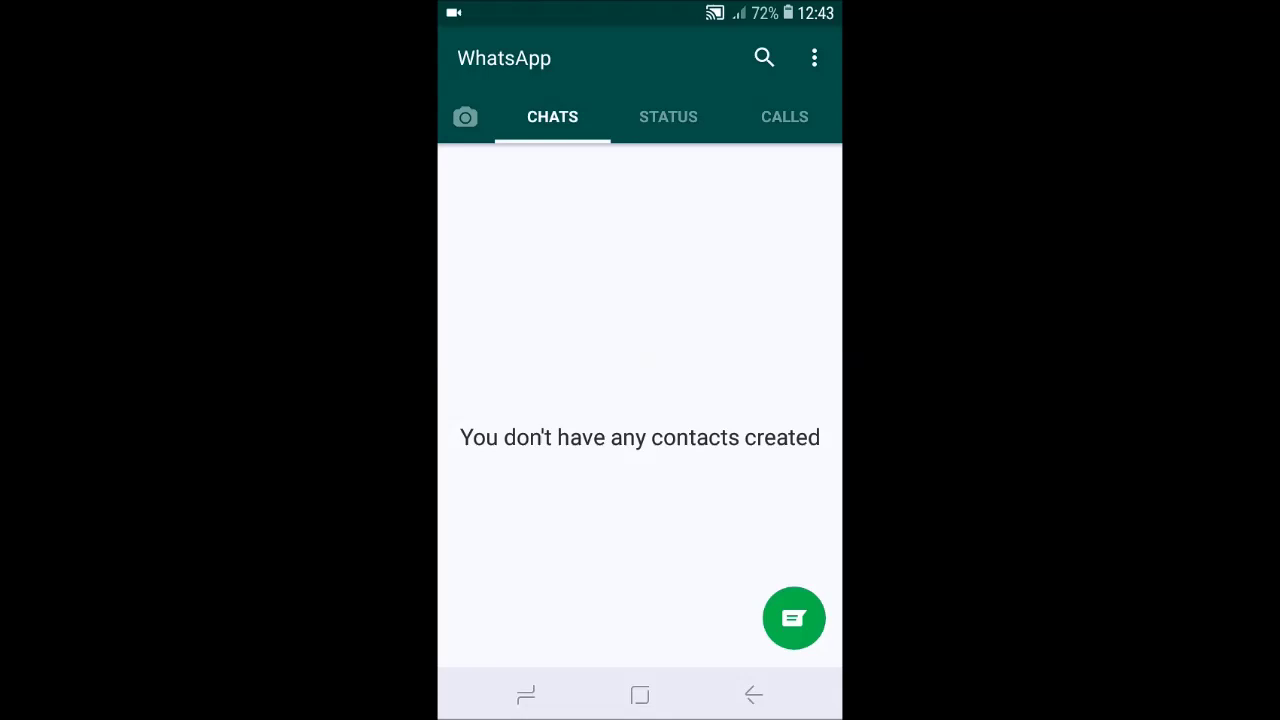
pyautogui.click(640, 695)
pyautogui.moveTo(640, 600); pyautogui.dragTo(640, 250)
pyautogui.moveTo(640, 560); pyautogui.dragTo(640, 150)
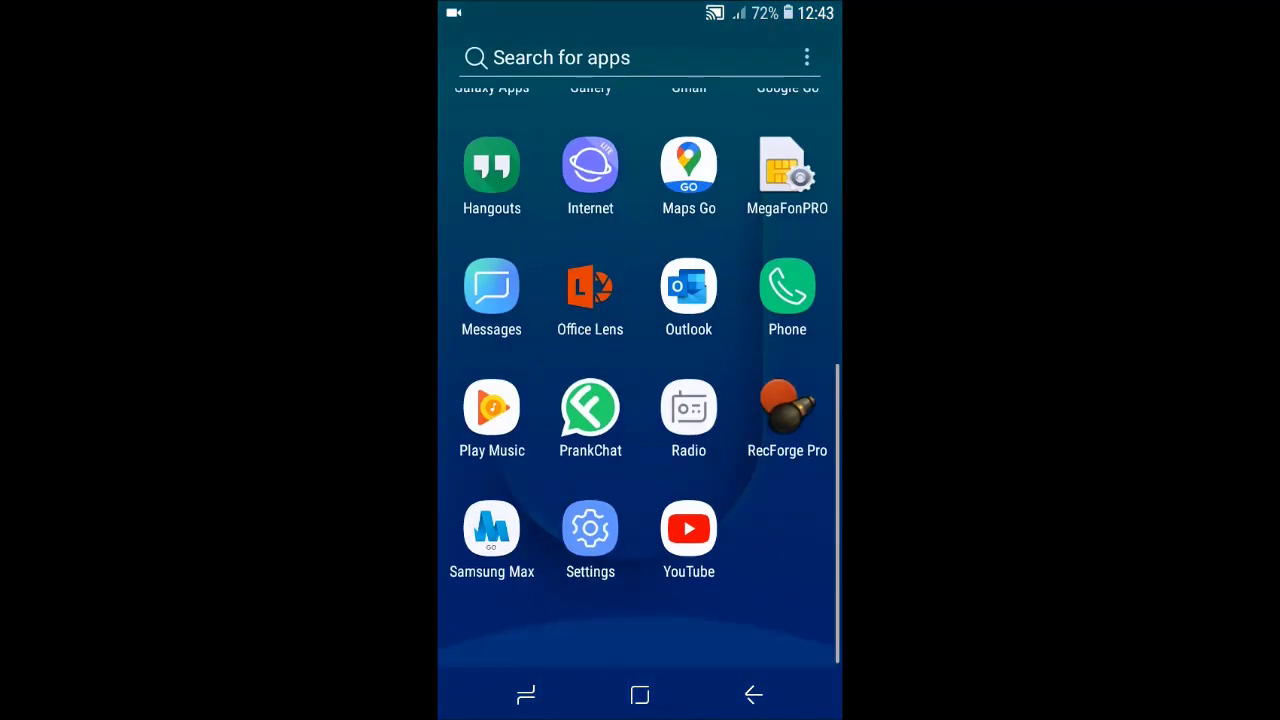
# Check the Android version (8.1.0) under Settings > System > About phone, then show Recents
pyautogui.click(589, 529)
pyautogui.click(489, 527)
pyautogui.moveTo(640, 500); pyautogui.dragTo(640, 210)
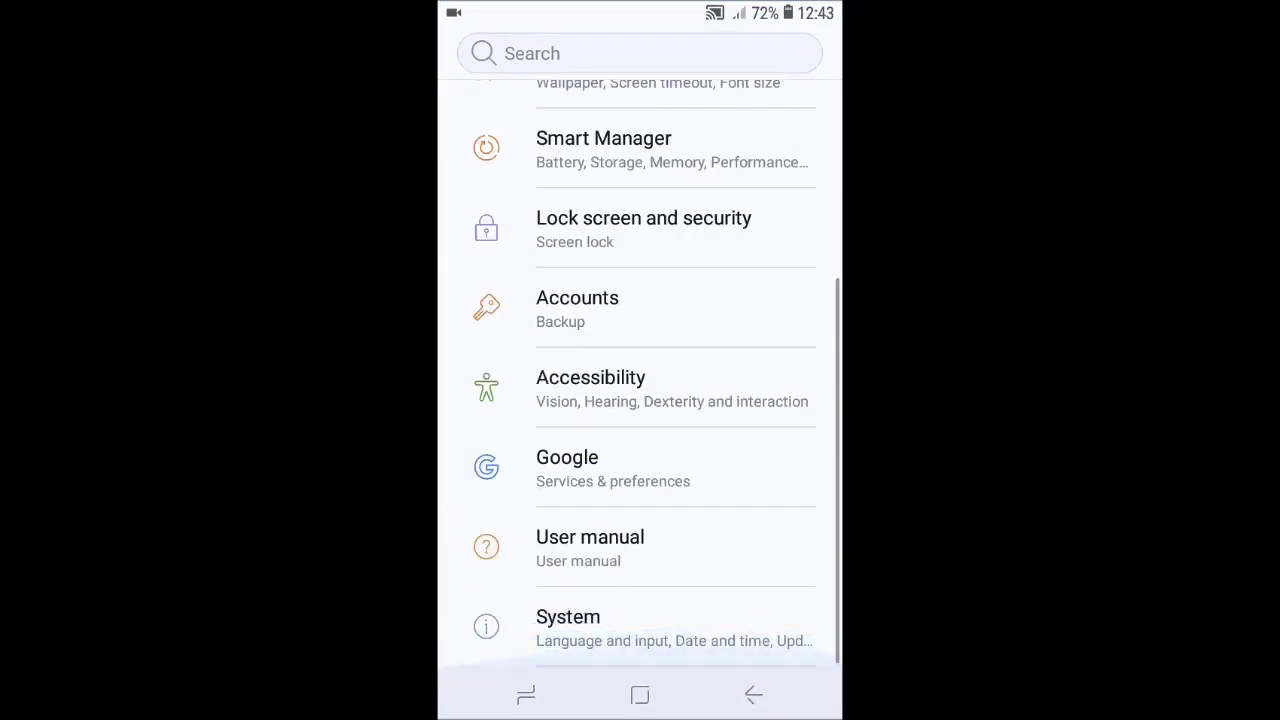
pyautogui.click(600, 628)
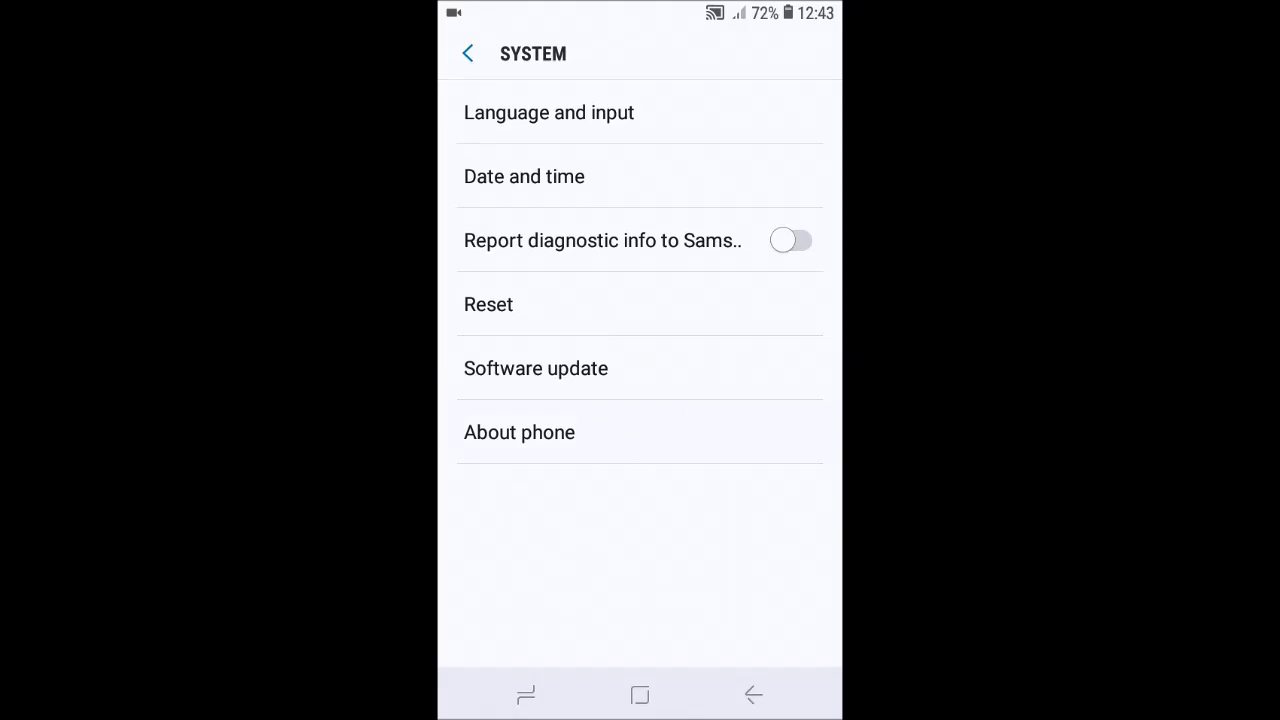
pyautogui.click(519, 432)
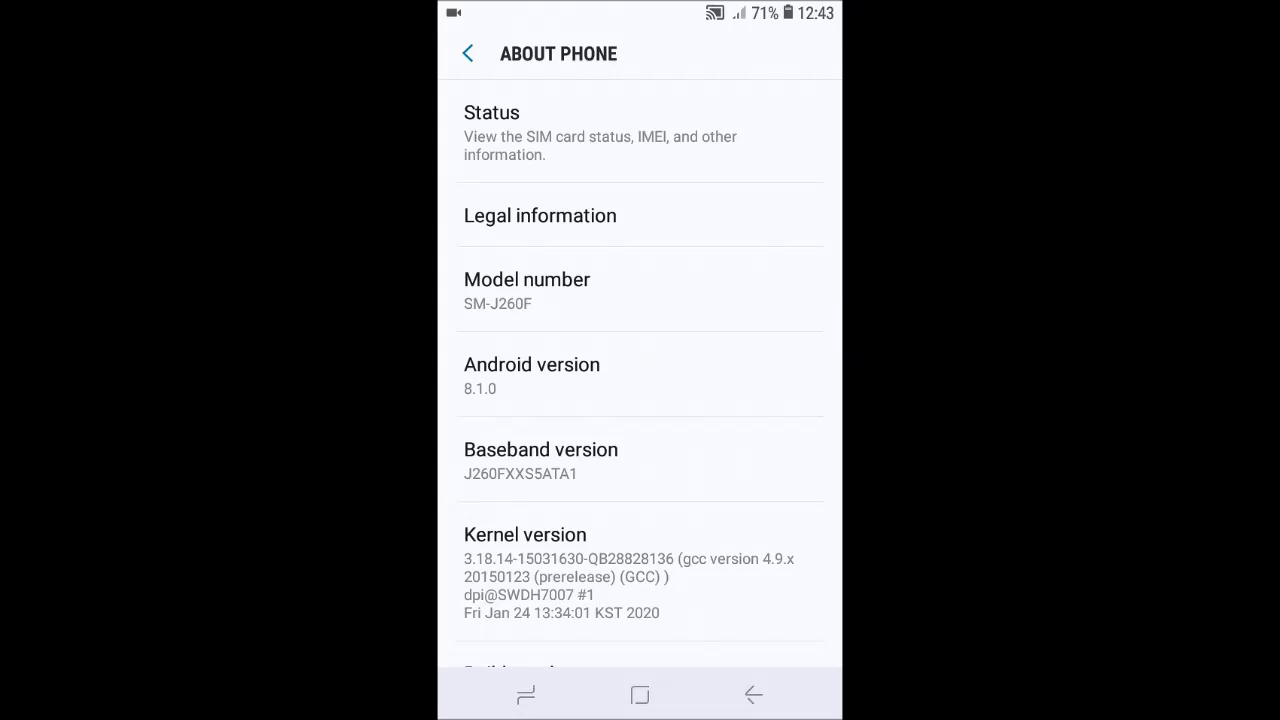
pyautogui.click(640, 694)
pyautogui.click(526, 694)
# Dismiss Settings from Recents, reopen PrankChat and set its app name to PrankChat
pyautogui.moveTo(640, 330); pyautogui.dragTo(460, 330)
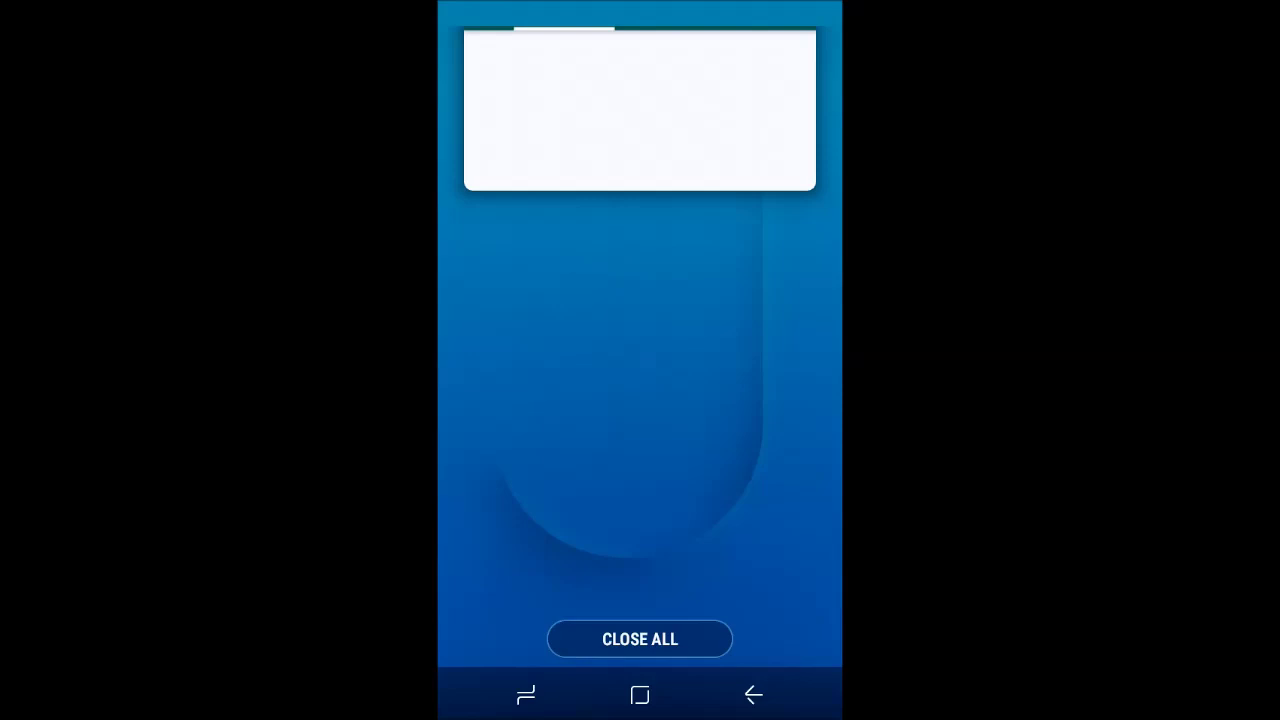
pyautogui.click(640, 340)
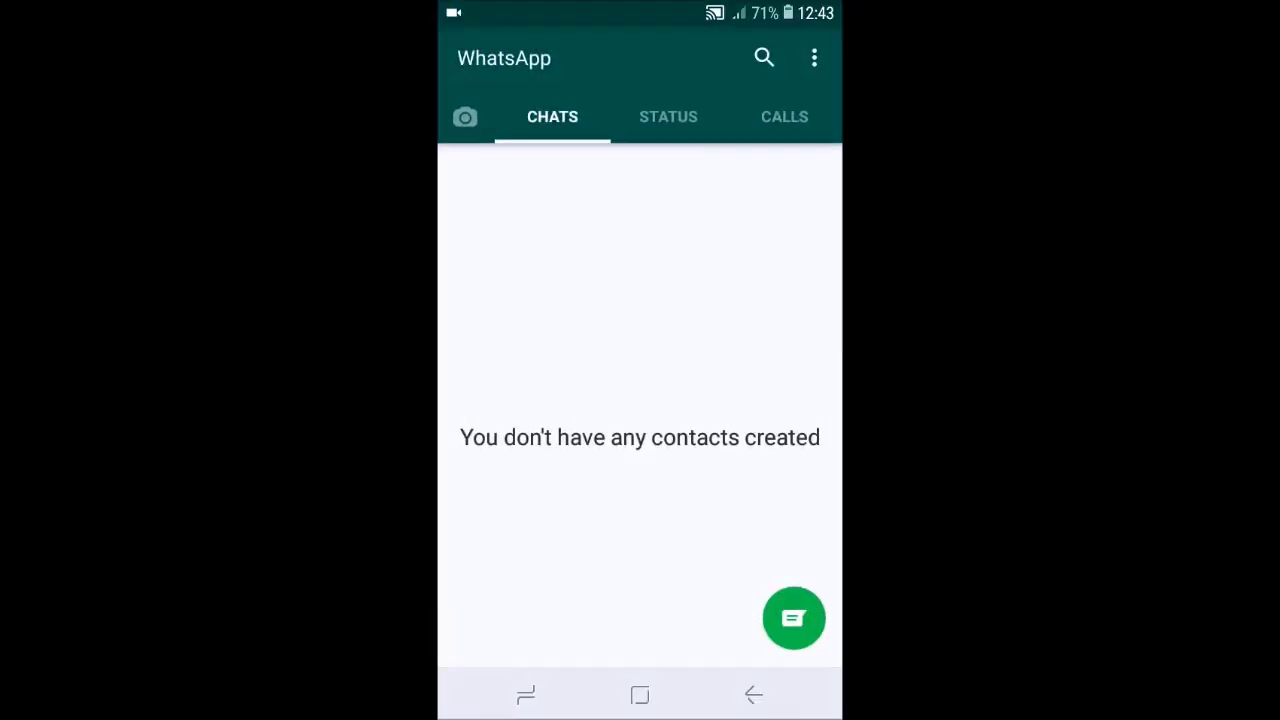
pyautogui.click(465, 117)
pyautogui.click(803, 186)
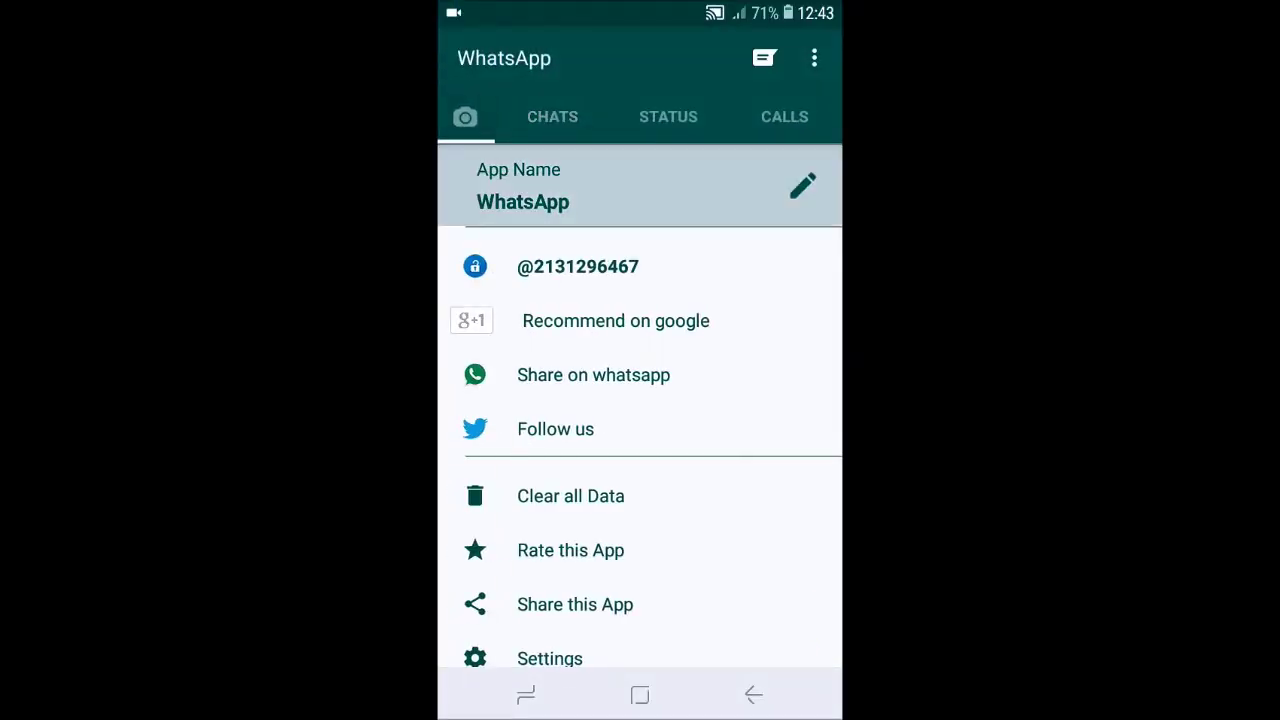
pyautogui.click(657, 420)
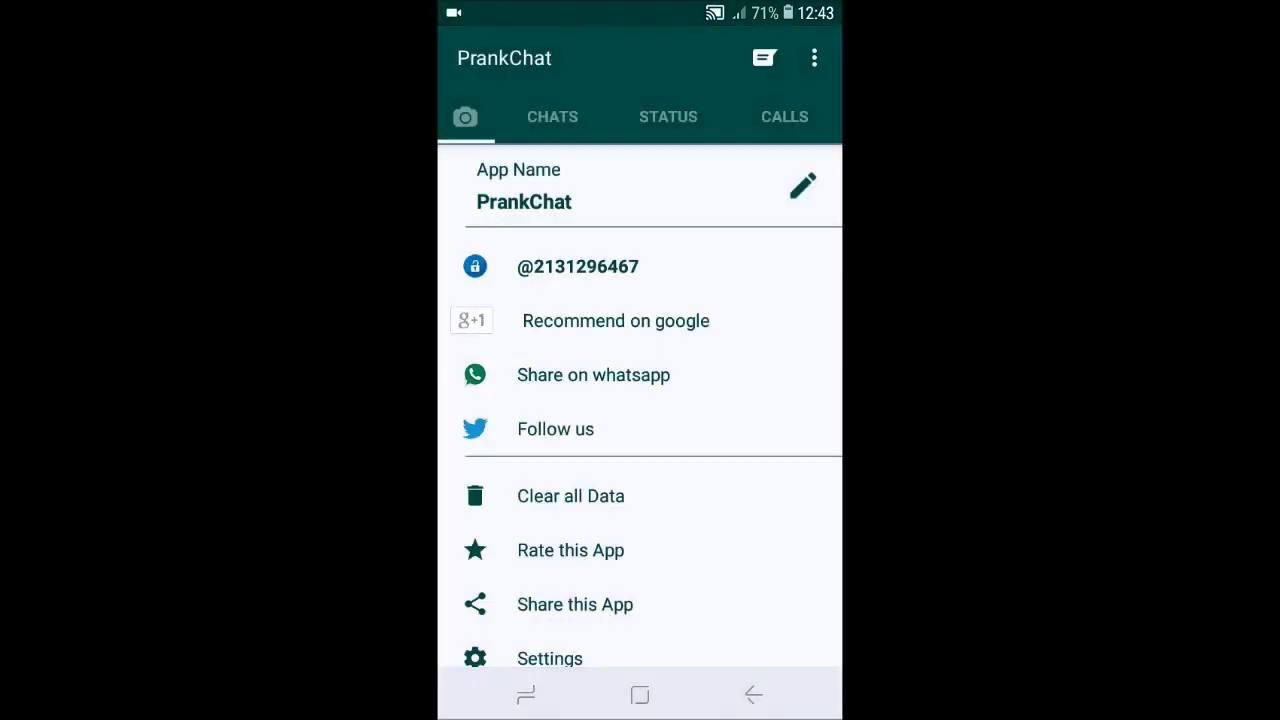
# Change the app name back to WhatsApp
pyautogui.click(803, 186)
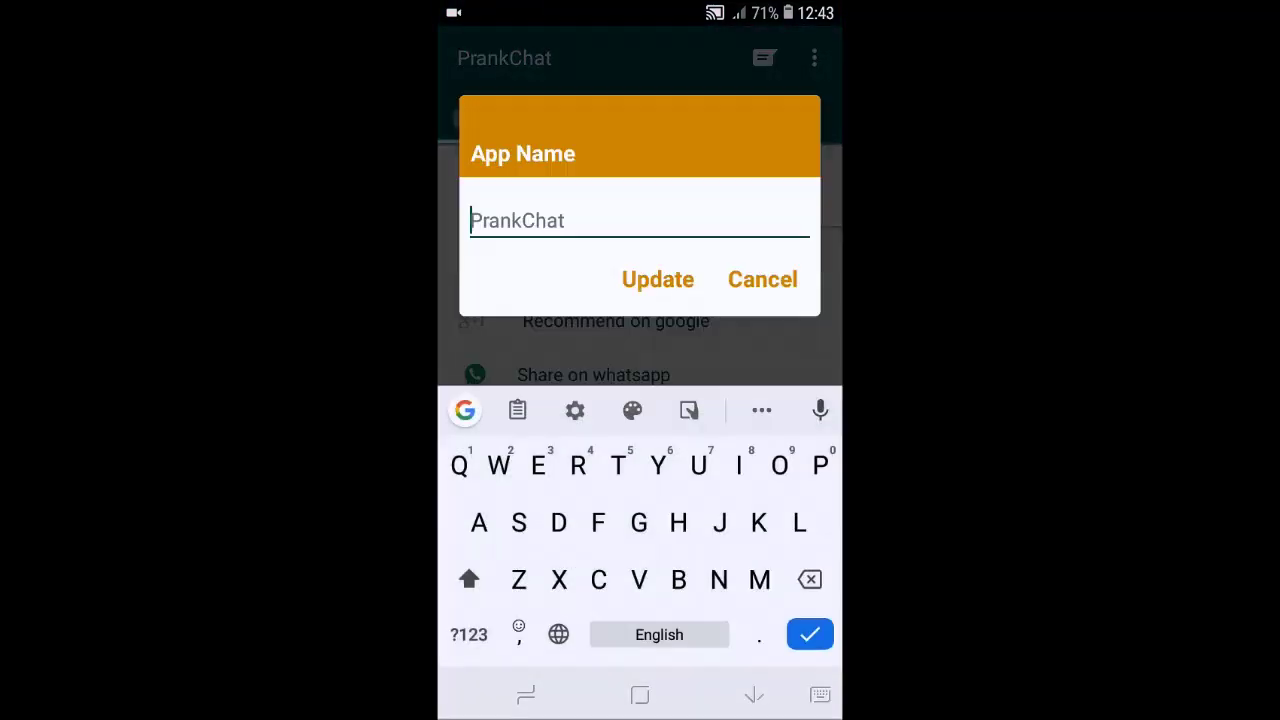
pyautogui.write('What')
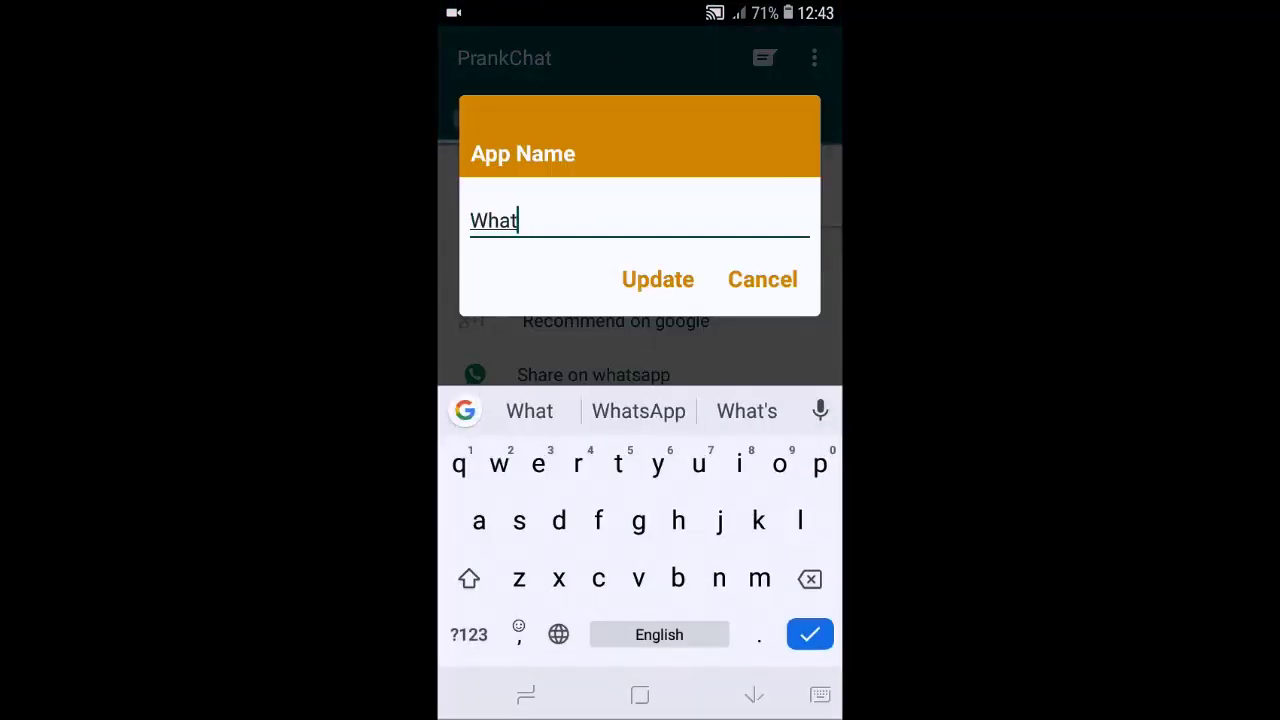
pyautogui.write('sApp')
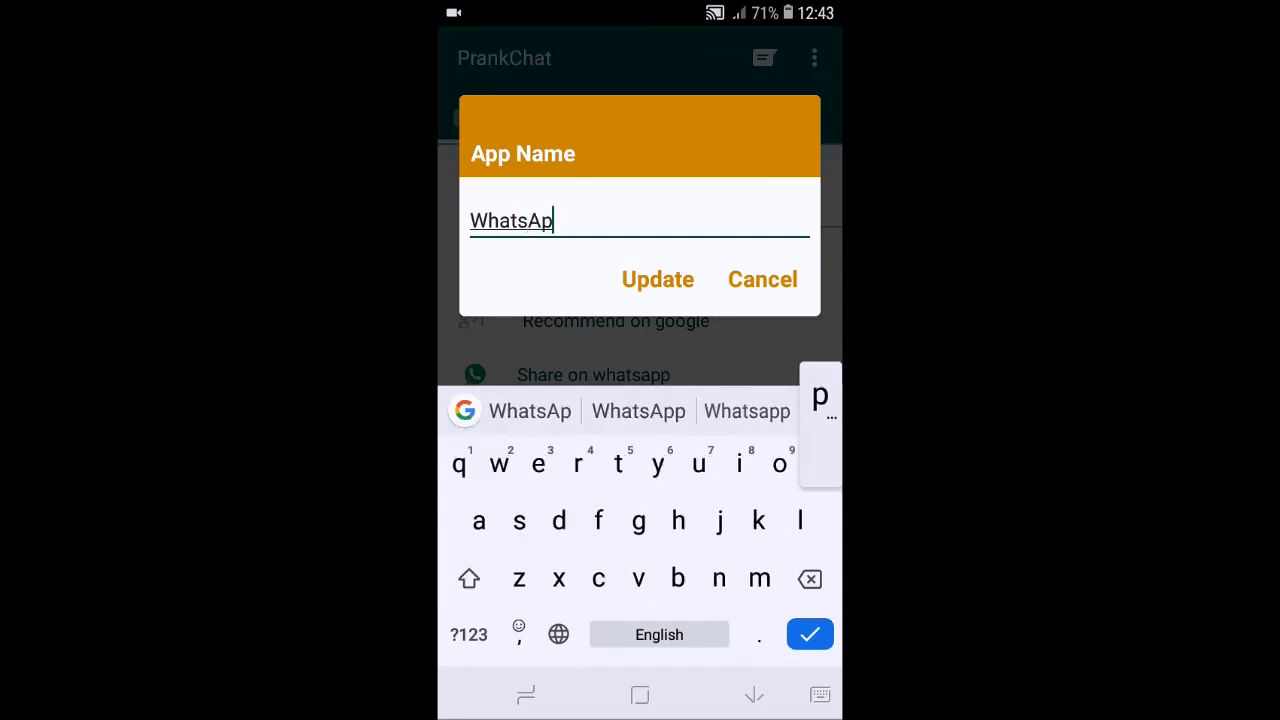
pyautogui.click(657, 279)
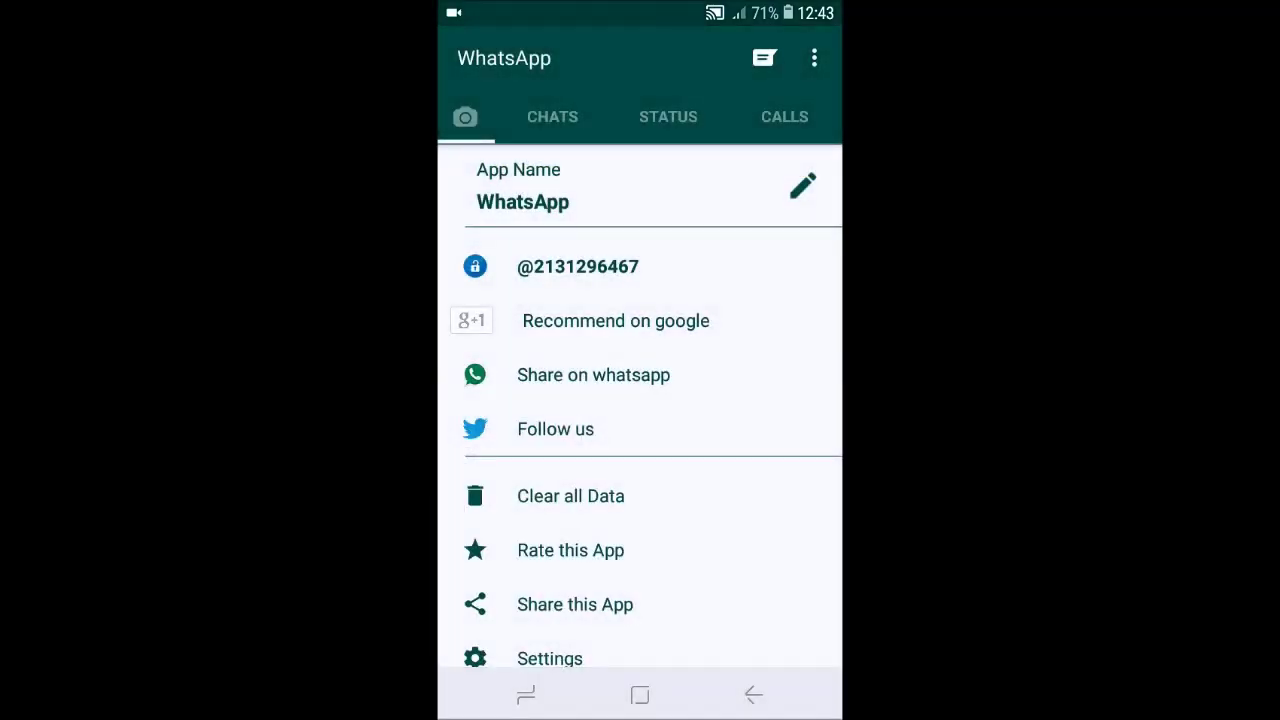
pyautogui.scroll(-2, 640, 400)
# Toggle Show receive button and 24 hour Time Format off and back on, then return to the Chats tab
pyautogui.click(550, 551)
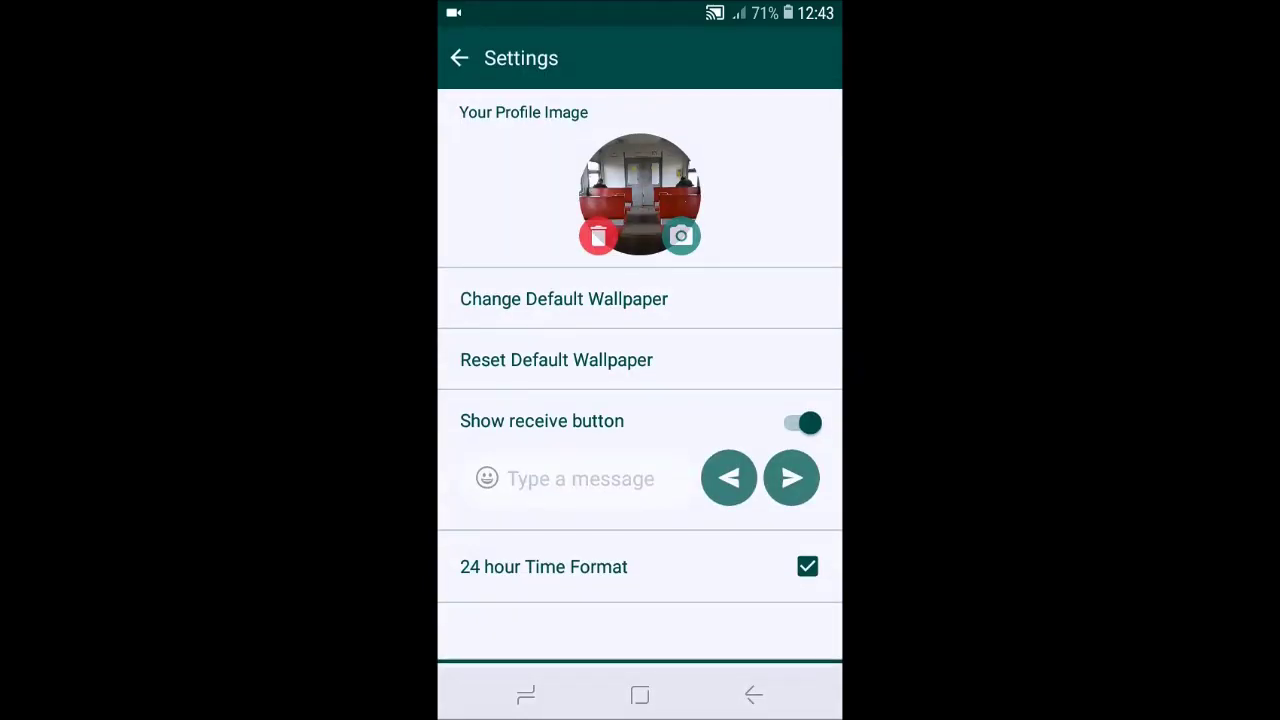
pyautogui.click(802, 422)
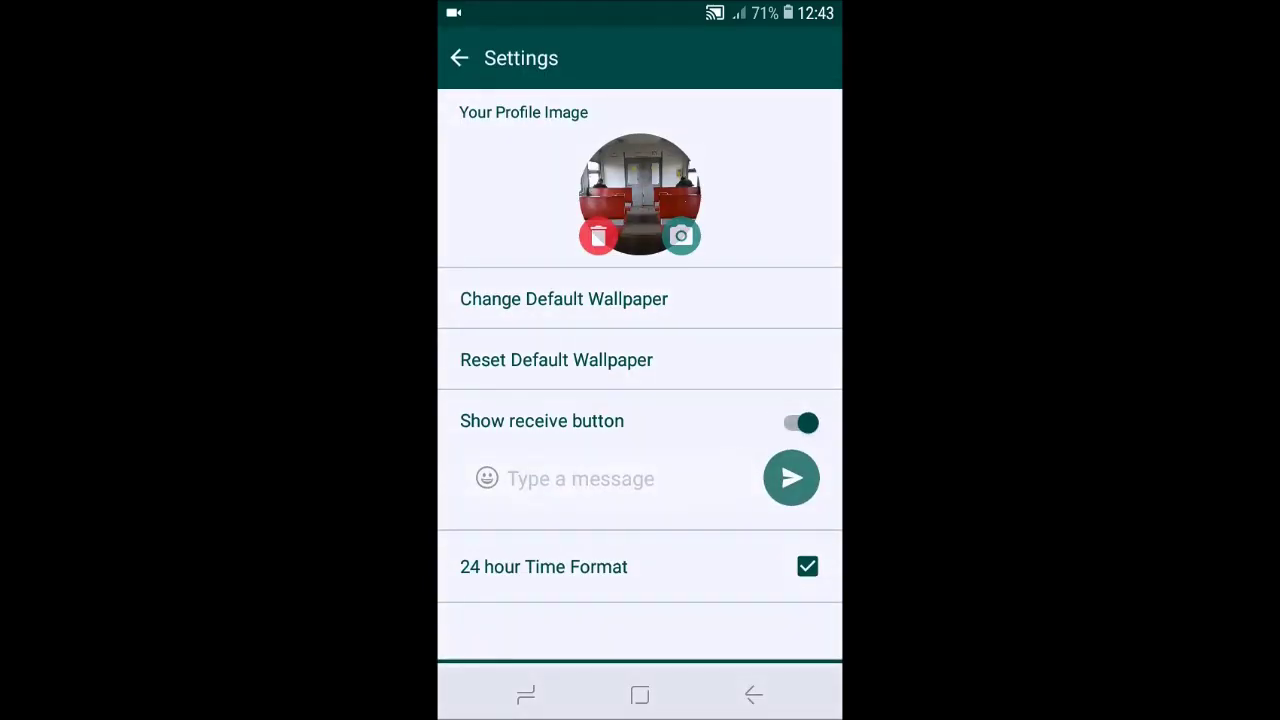
pyautogui.click(802, 422)
pyautogui.click(807, 566)
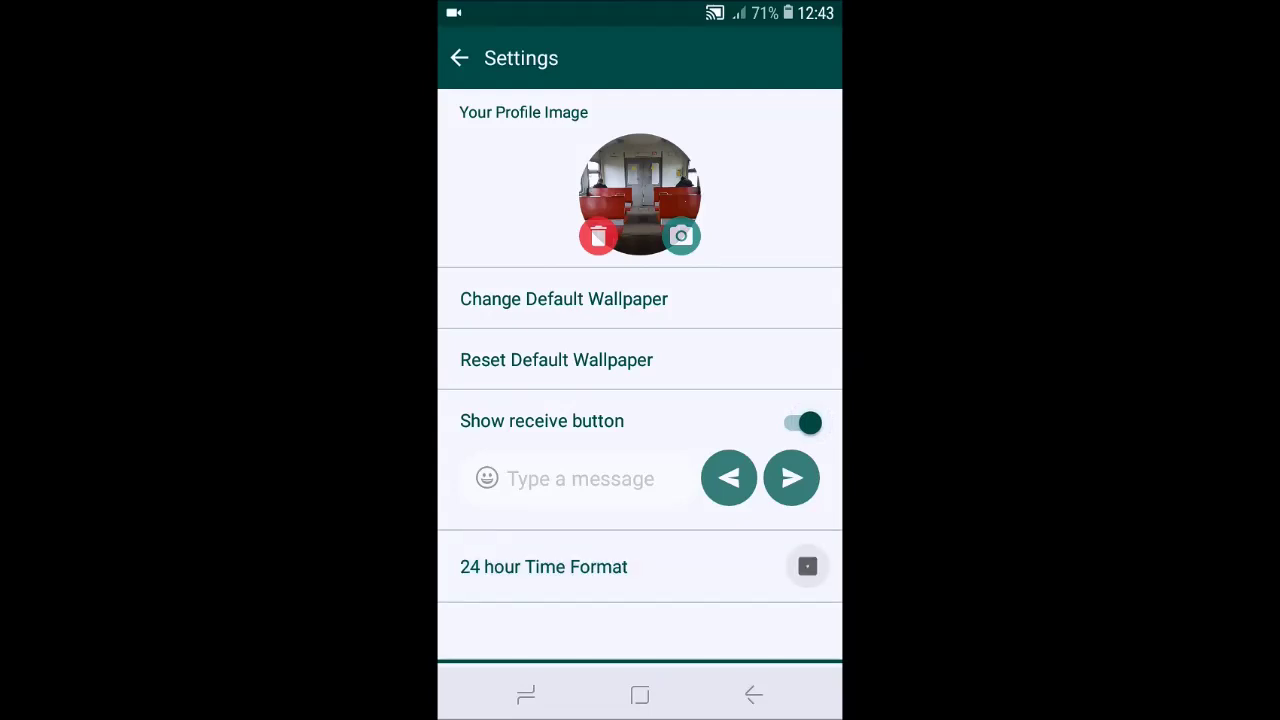
pyautogui.click(807, 566)
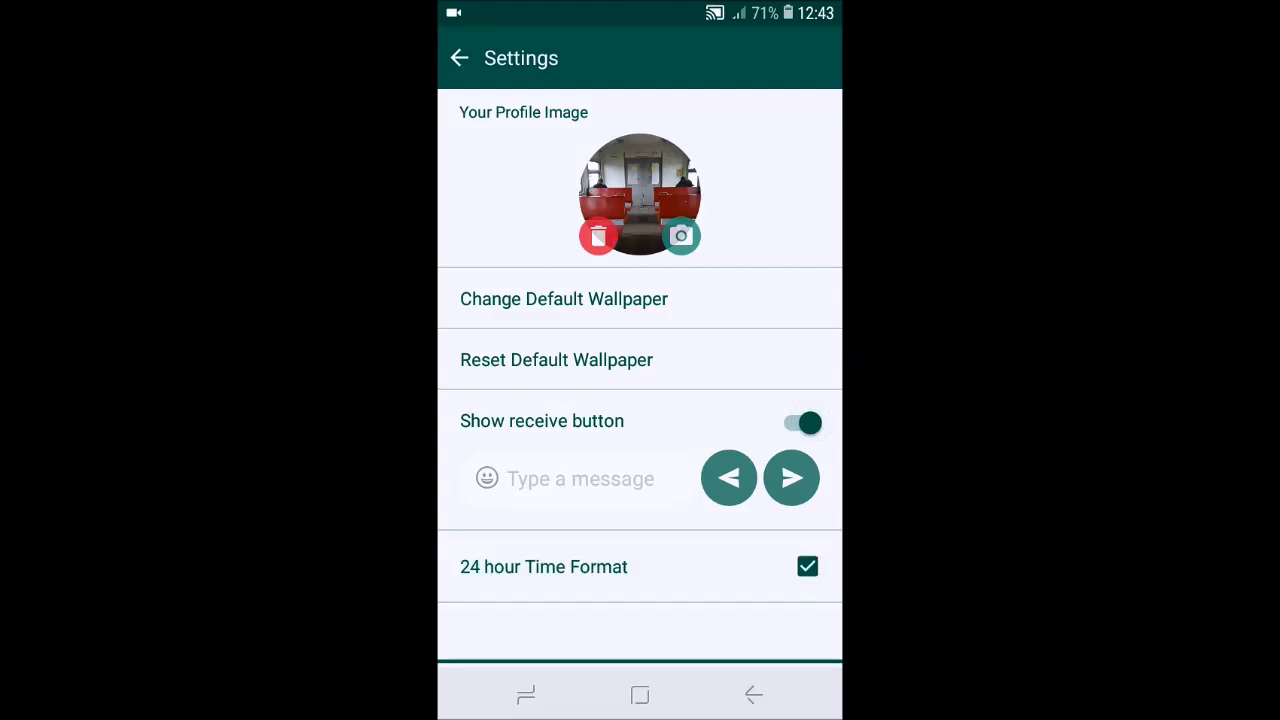
pyautogui.click(459, 58)
pyautogui.scroll(2, 640, 400)
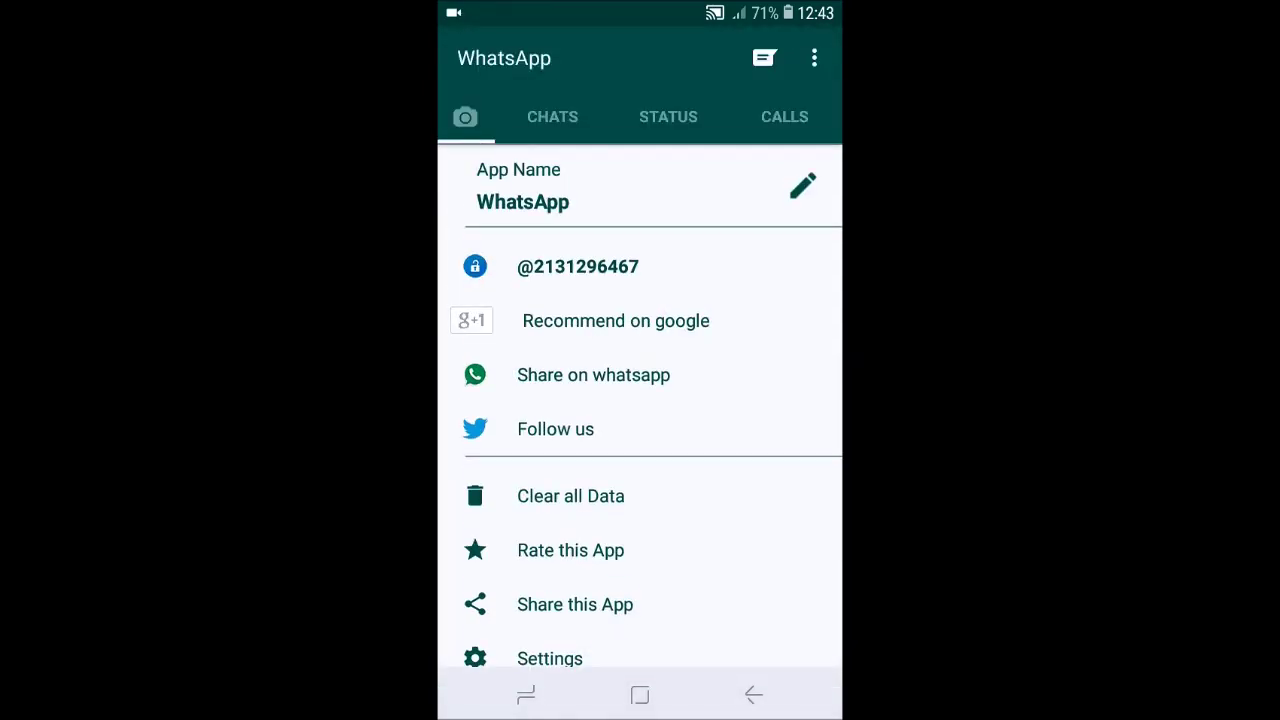
pyautogui.click(552, 116)
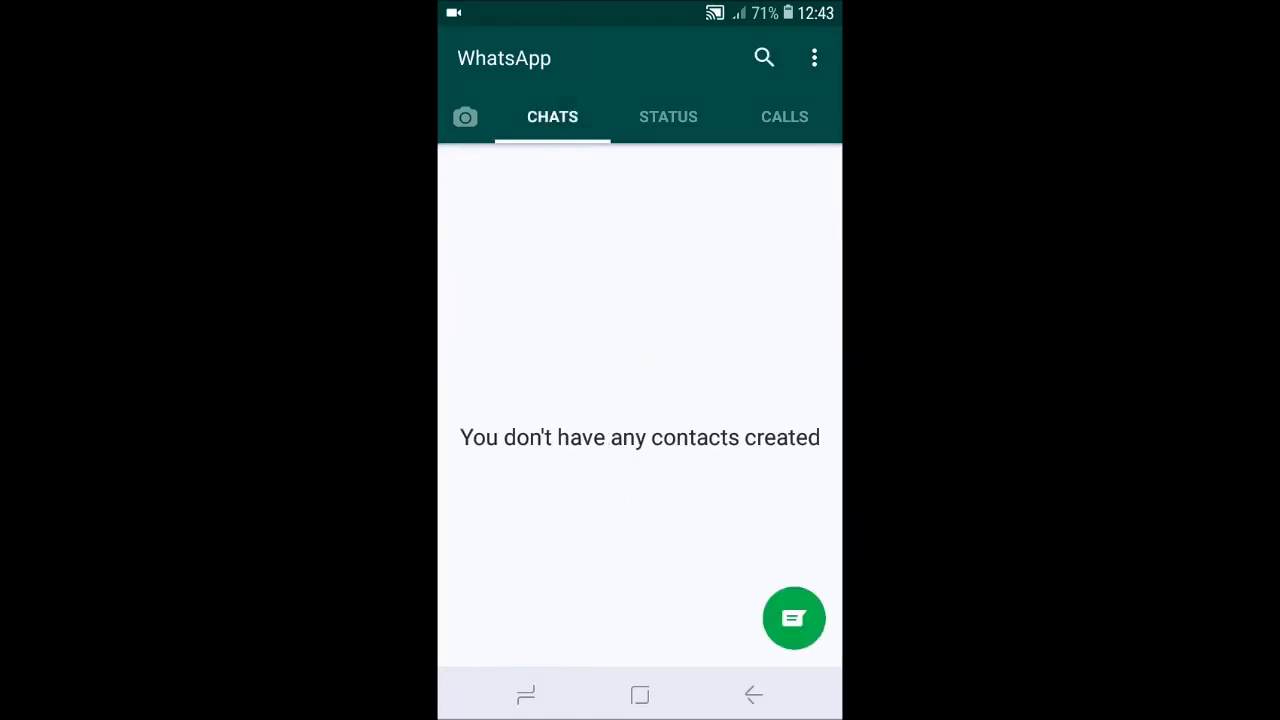
# Open a new Create Contact form from the chats screen
pyautogui.click(814, 58)
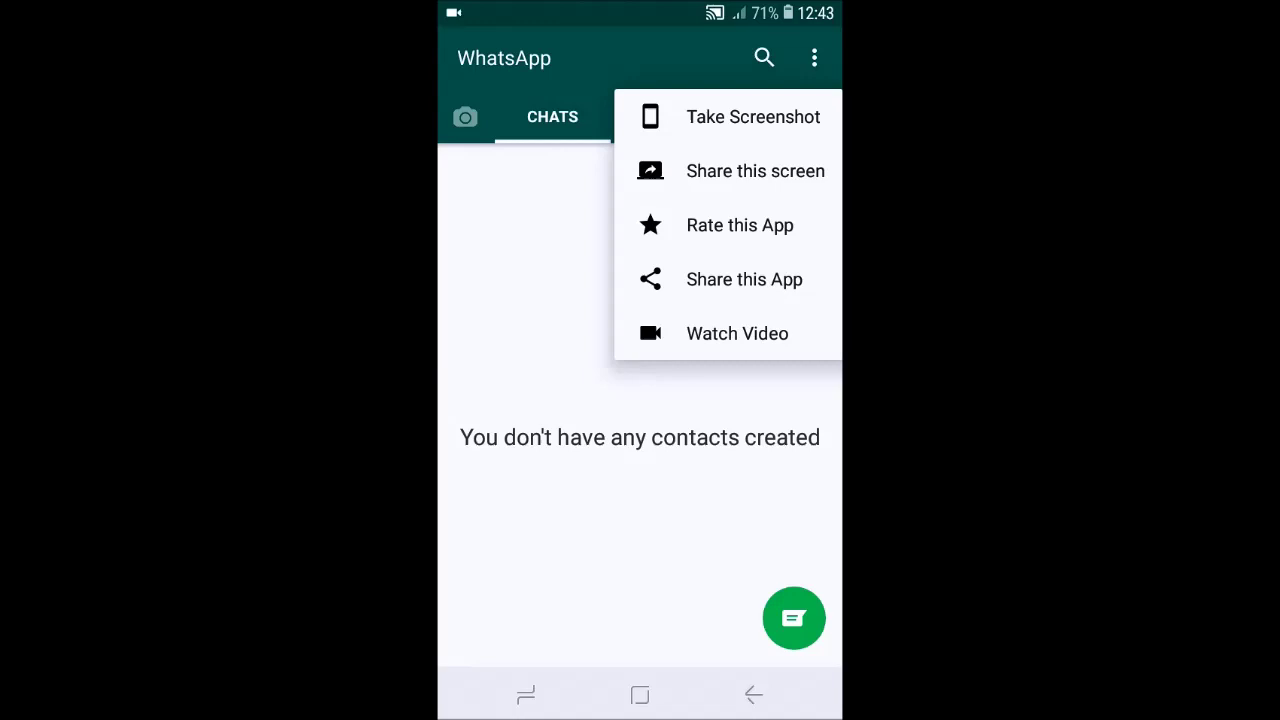
pyautogui.press('Escape')
pyautogui.click(794, 618)
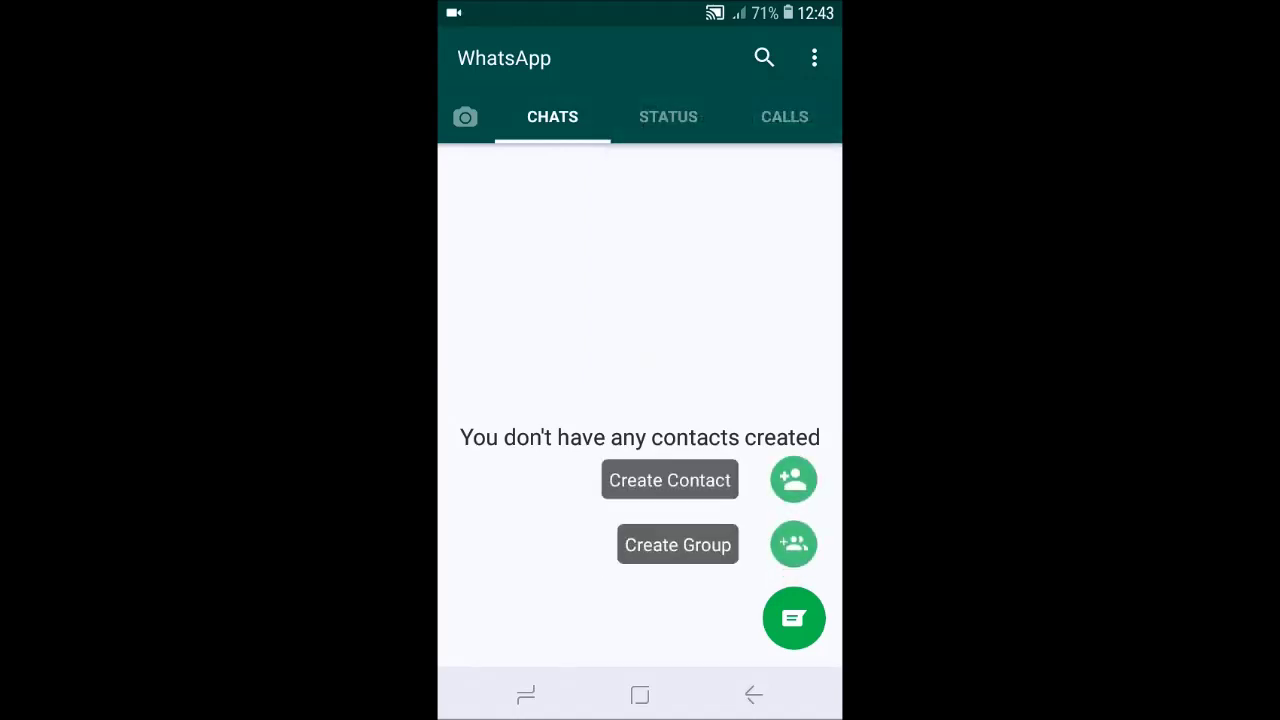
pyautogui.click(670, 494)
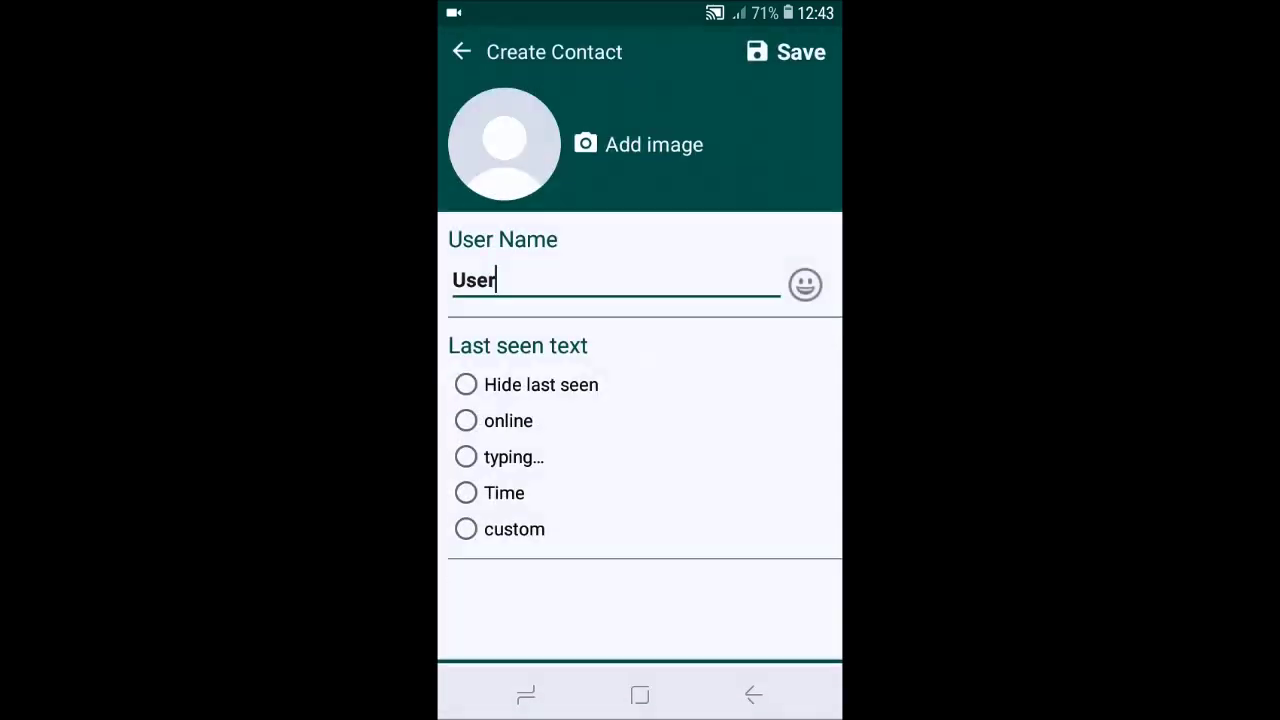
# Clear the default user name and start the number with a plus sign
pyautogui.click(496, 280)
pyautogui.press('BackSpace')
pyautogui.press('BackSpace')
pyautogui.press('BackSpace')
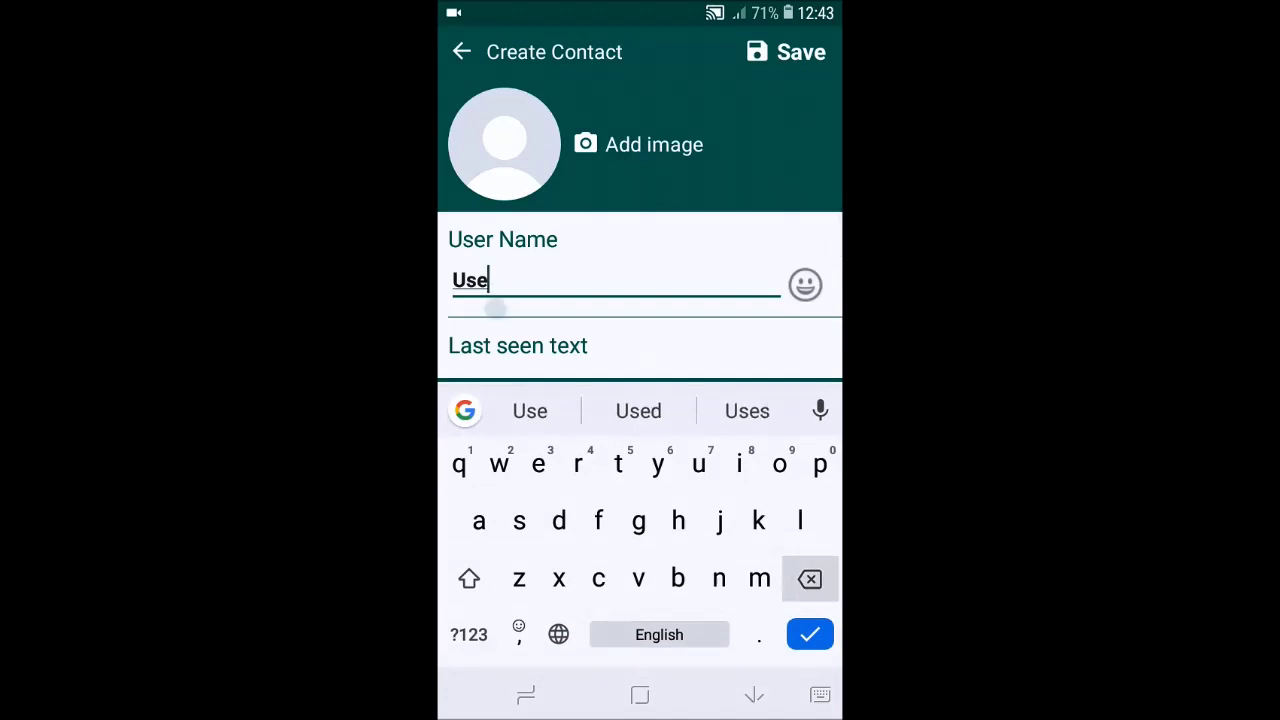
pyautogui.click(468, 634)
pyautogui.write('+')
pyautogui.click(468, 634)
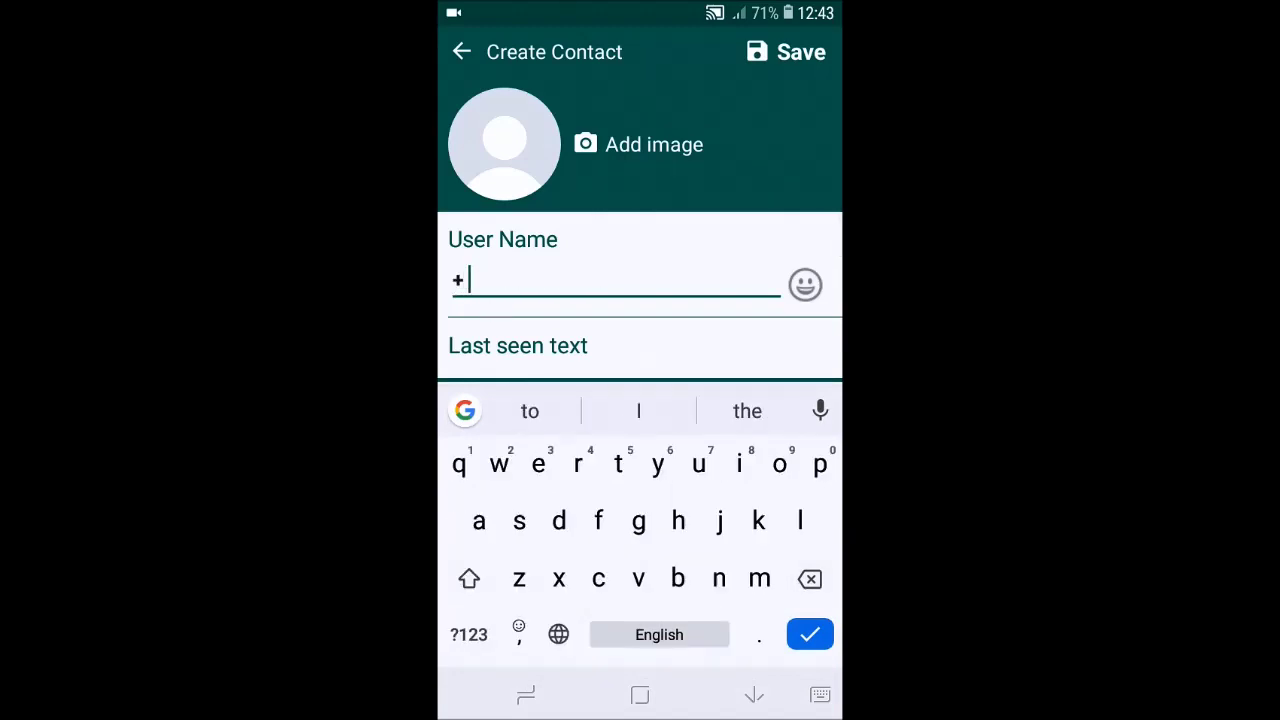
pyautogui.click(468, 634)
pyautogui.click(468, 634)
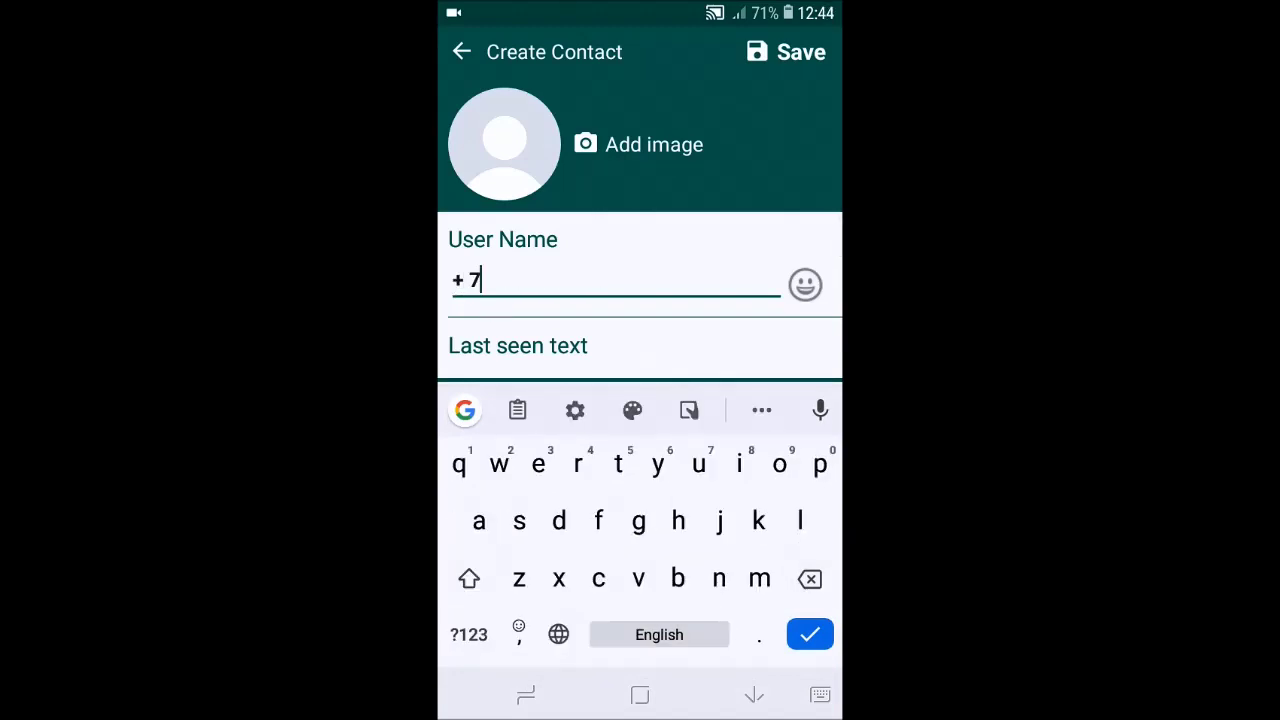
pyautogui.press('BackSpace')
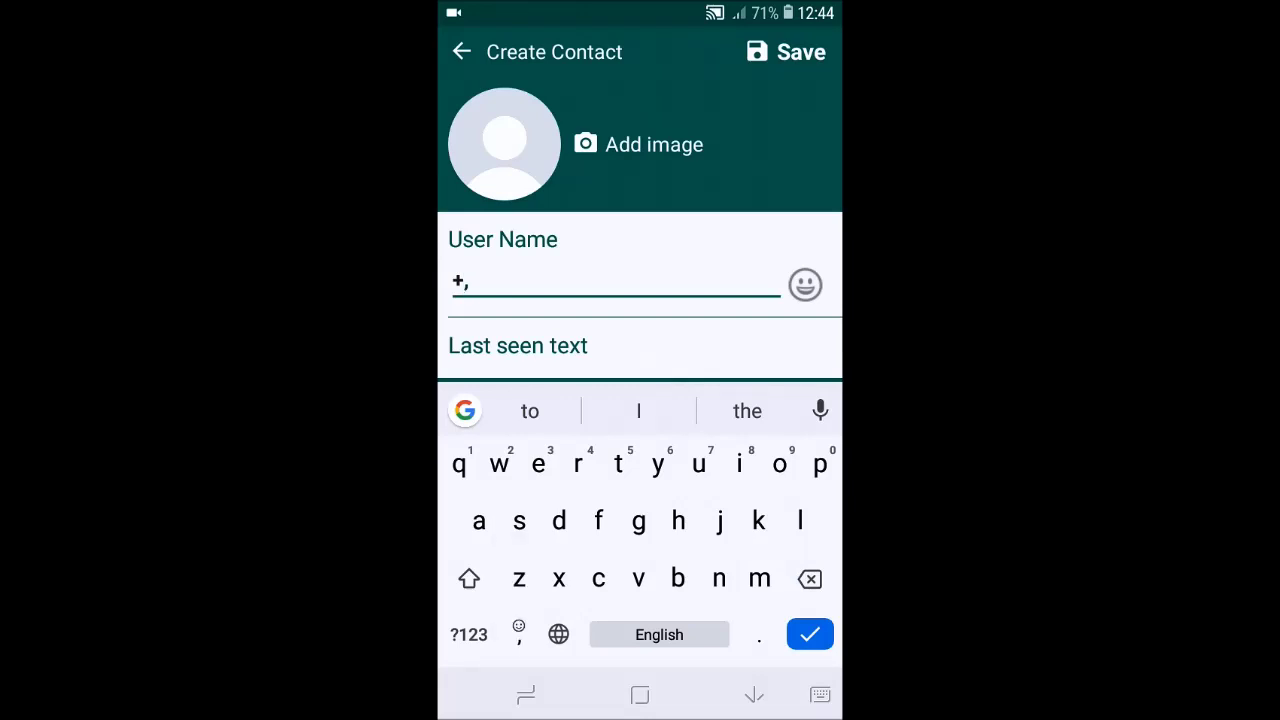
# Type the rest of the contact's phone number and hide the keyboard
pyautogui.click(468, 634)
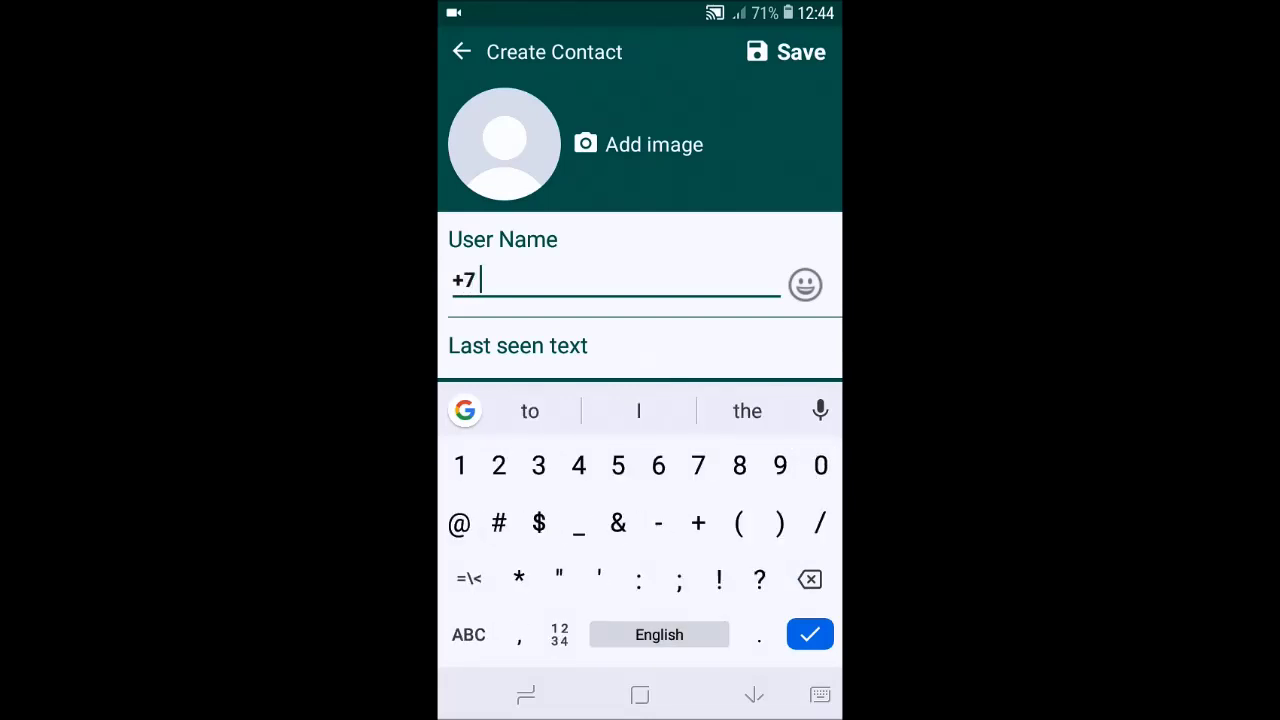
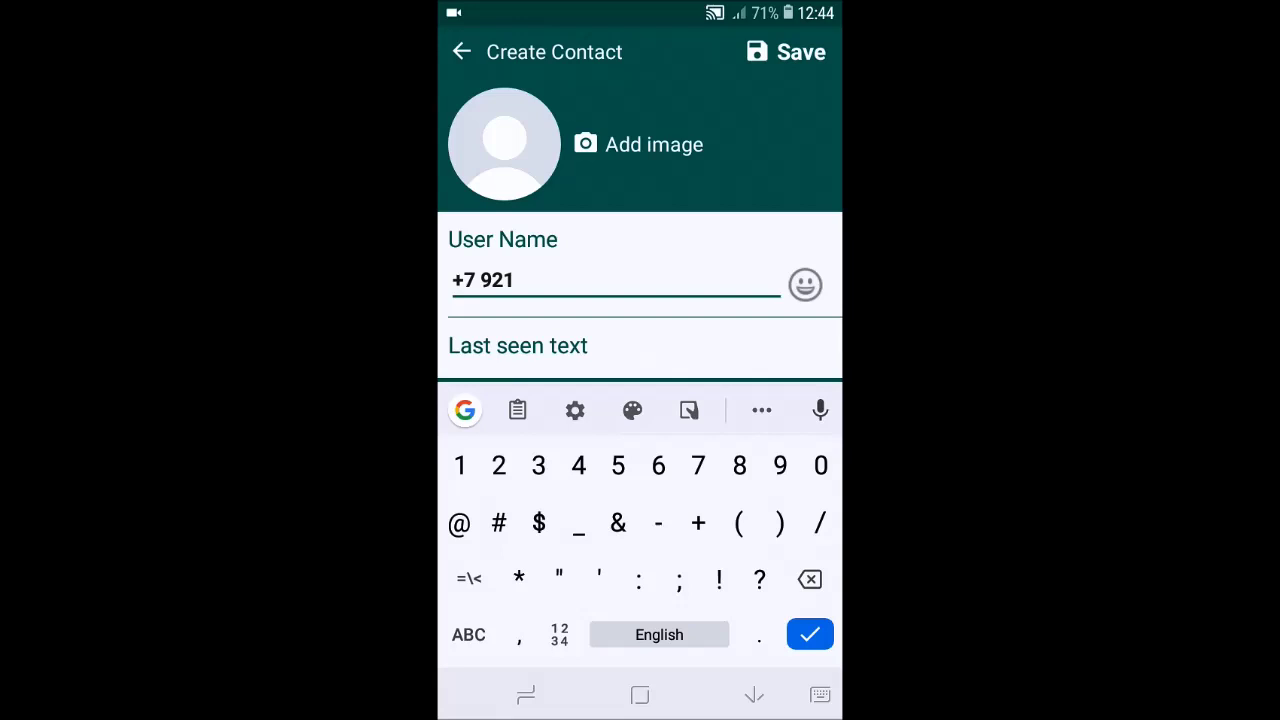
pyautogui.click(468, 634)
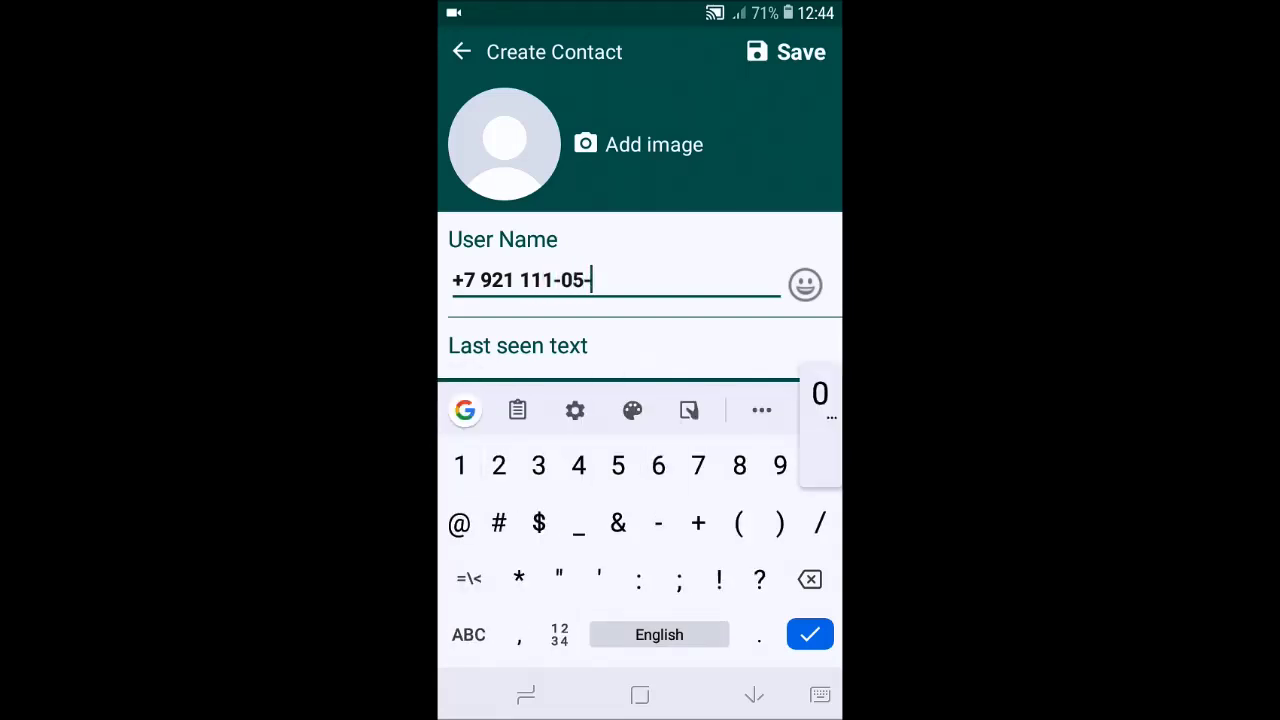
pyautogui.click(754, 695)
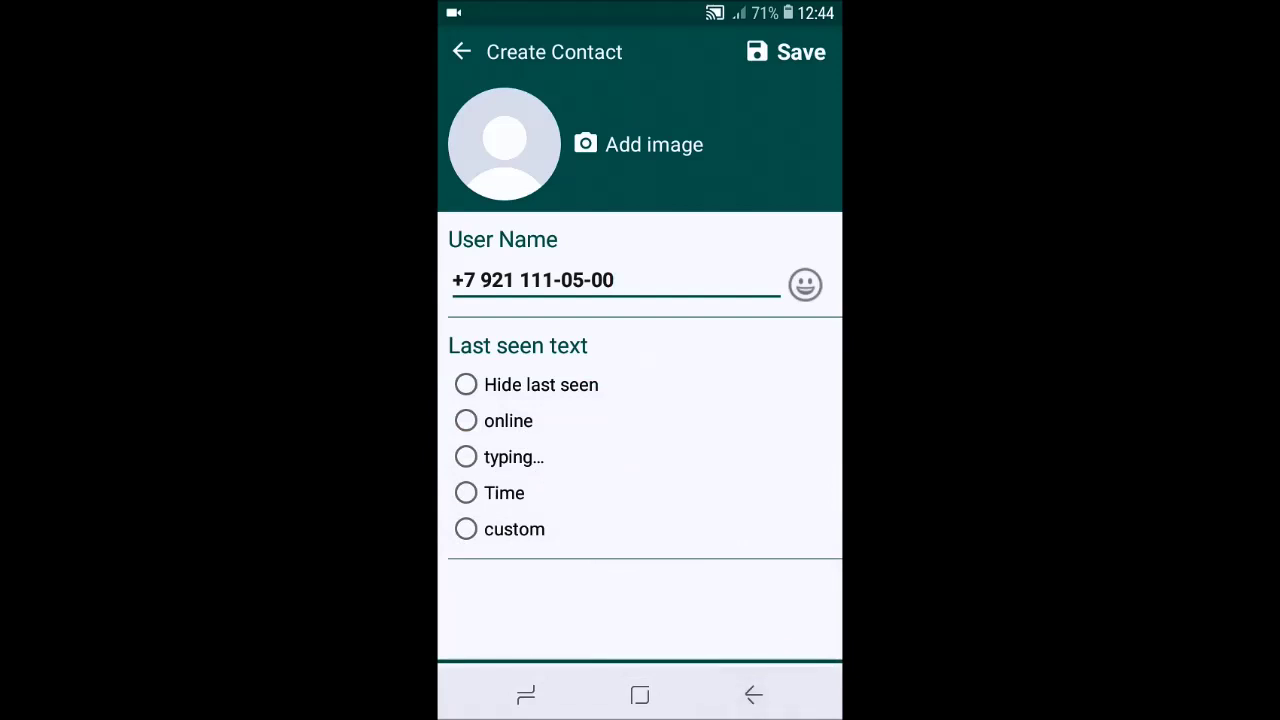
# Mark the contact online, use the cropped overpass road photo as its avatar, save, and open its chat
pyautogui.click(466, 420)
pyautogui.click(640, 144)
pyautogui.click(763, 490)
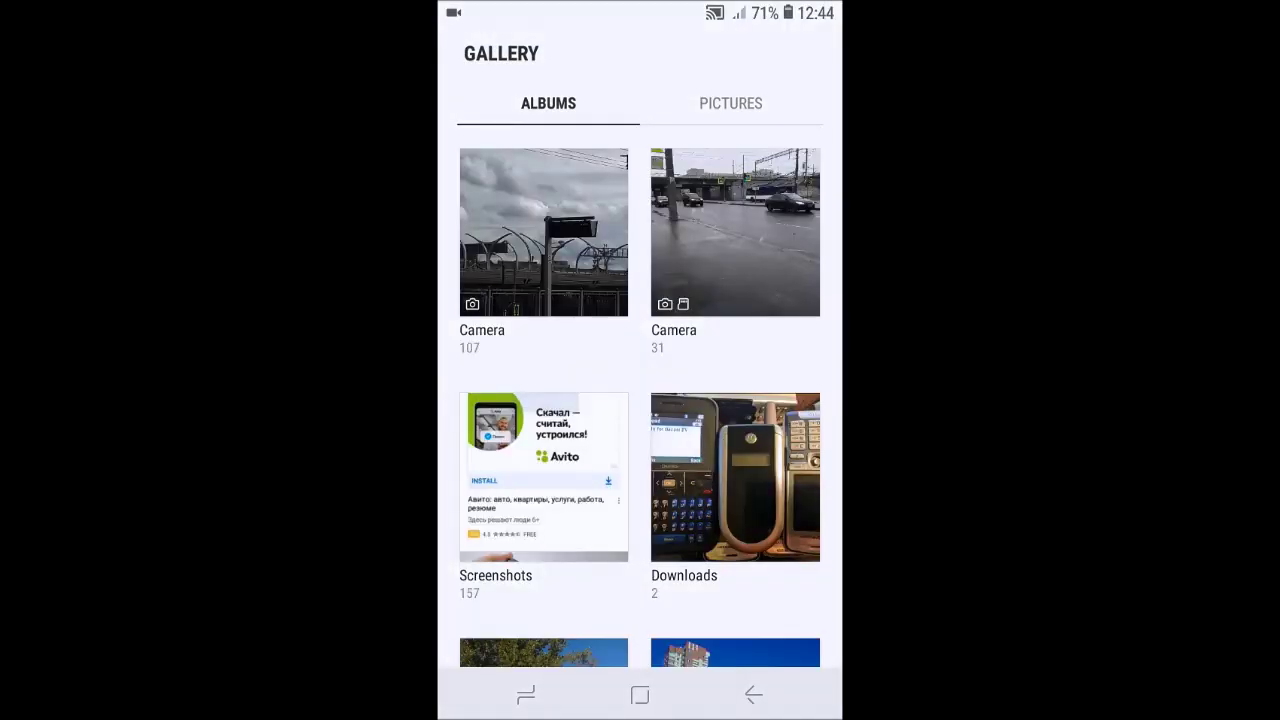
pyautogui.click(735, 232)
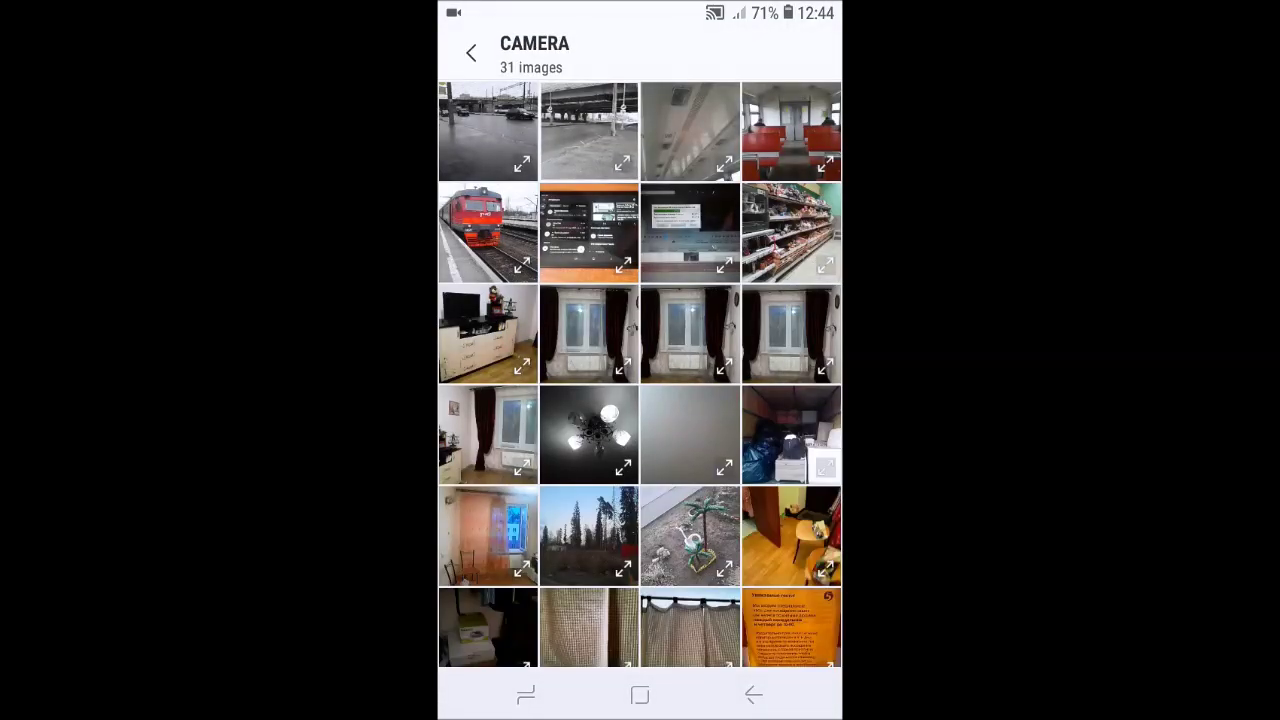
pyautogui.click(589, 131)
pyautogui.moveTo(640, 345); pyautogui.dragTo(619, 339)
pyautogui.click(804, 641)
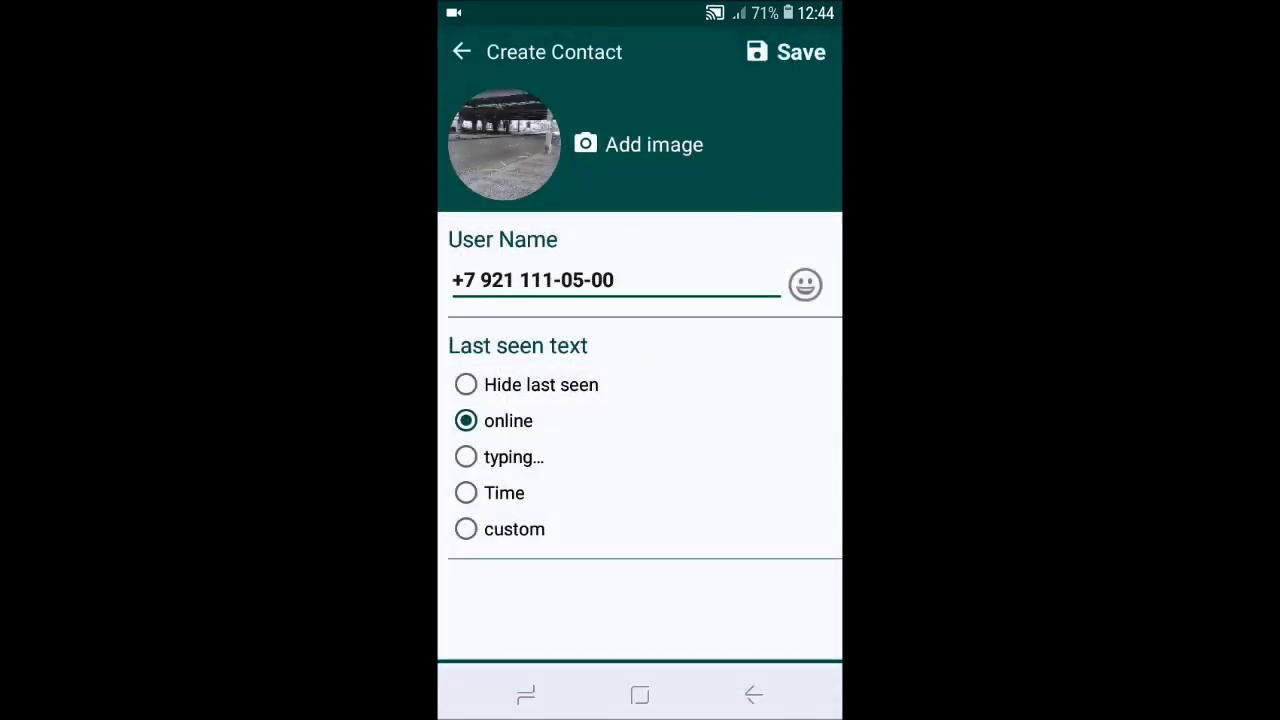
pyautogui.click(786, 52)
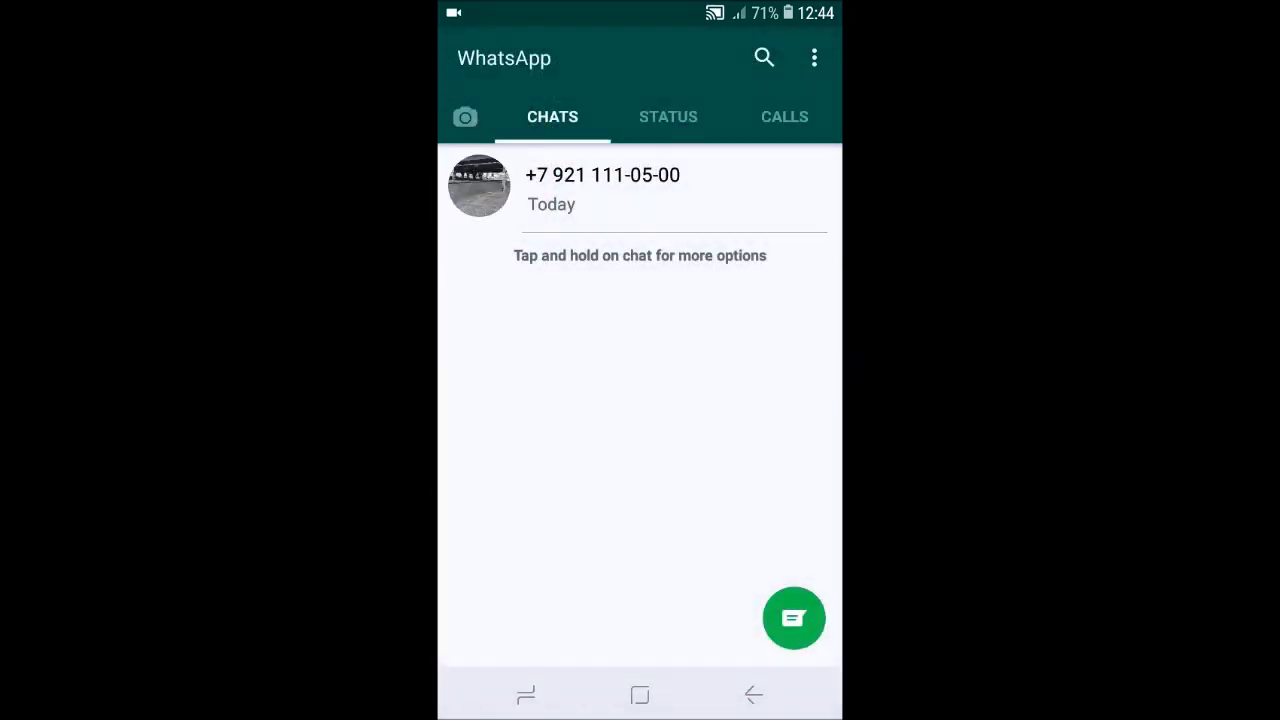
pyautogui.click(602, 185)
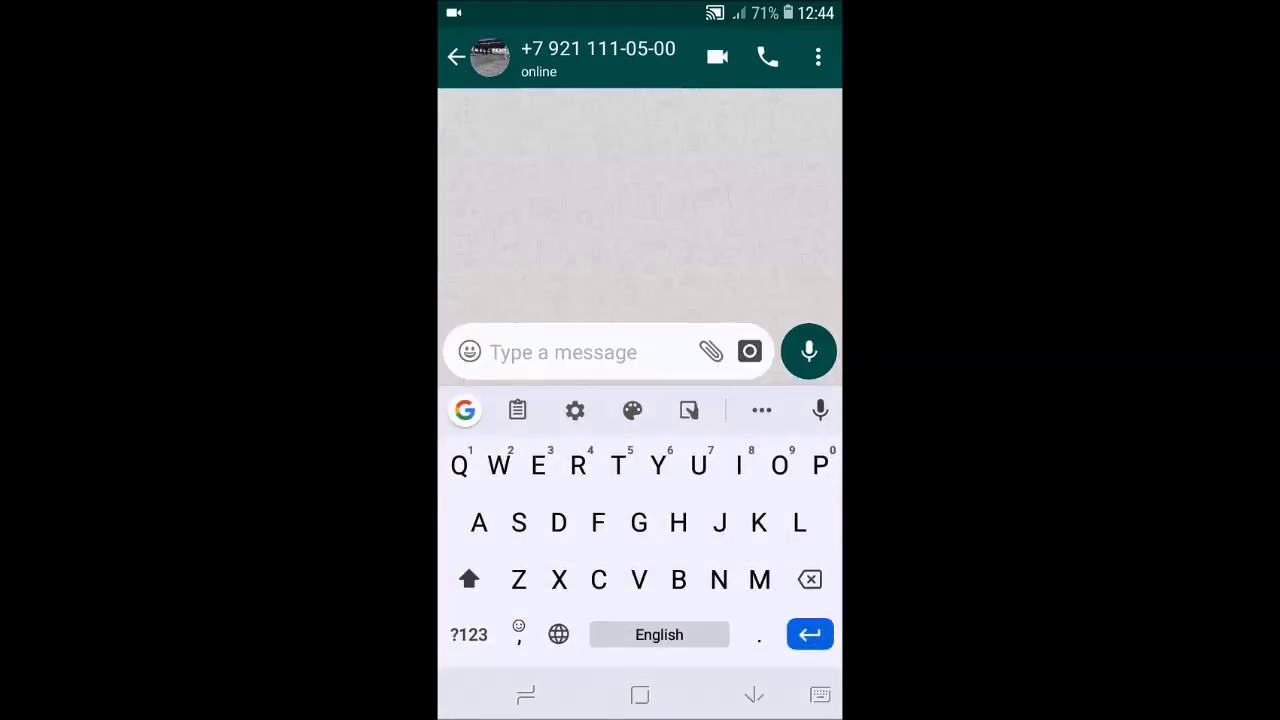
# Send 'Hello' as an outgoing message
pyautogui.write('Hello')
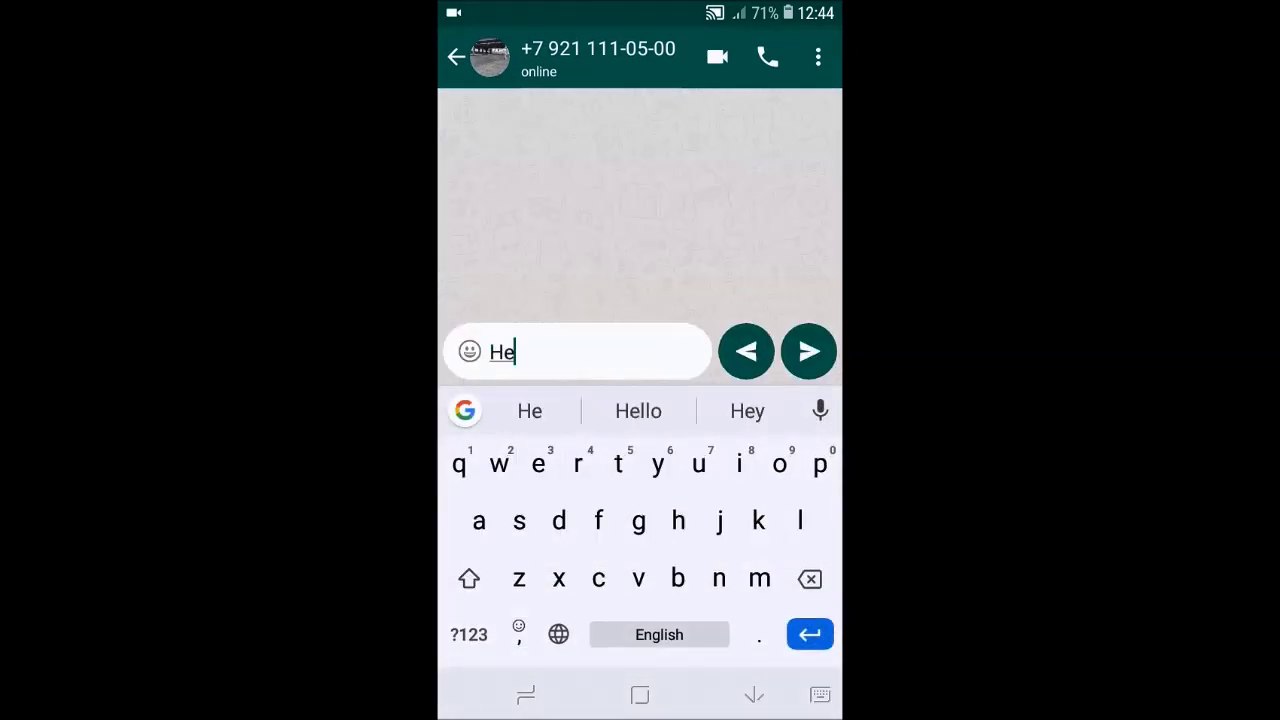
pyautogui.click(809, 351)
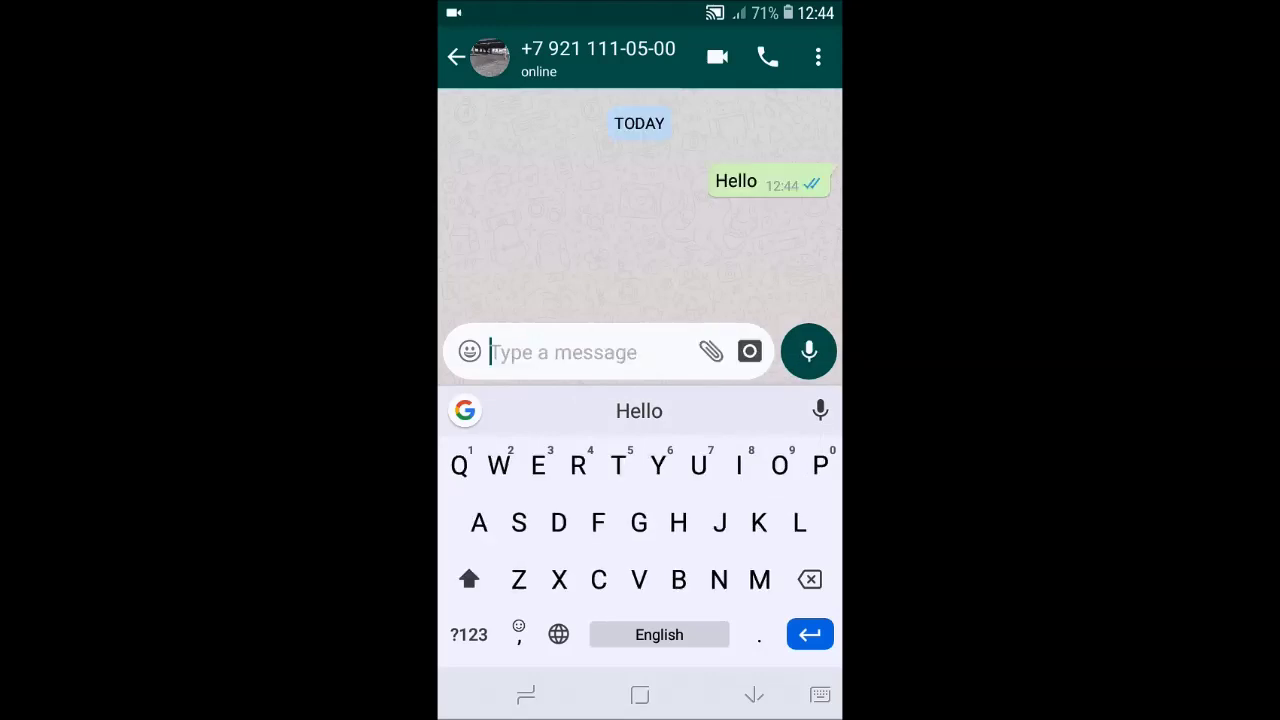
pyautogui.click(754, 695)
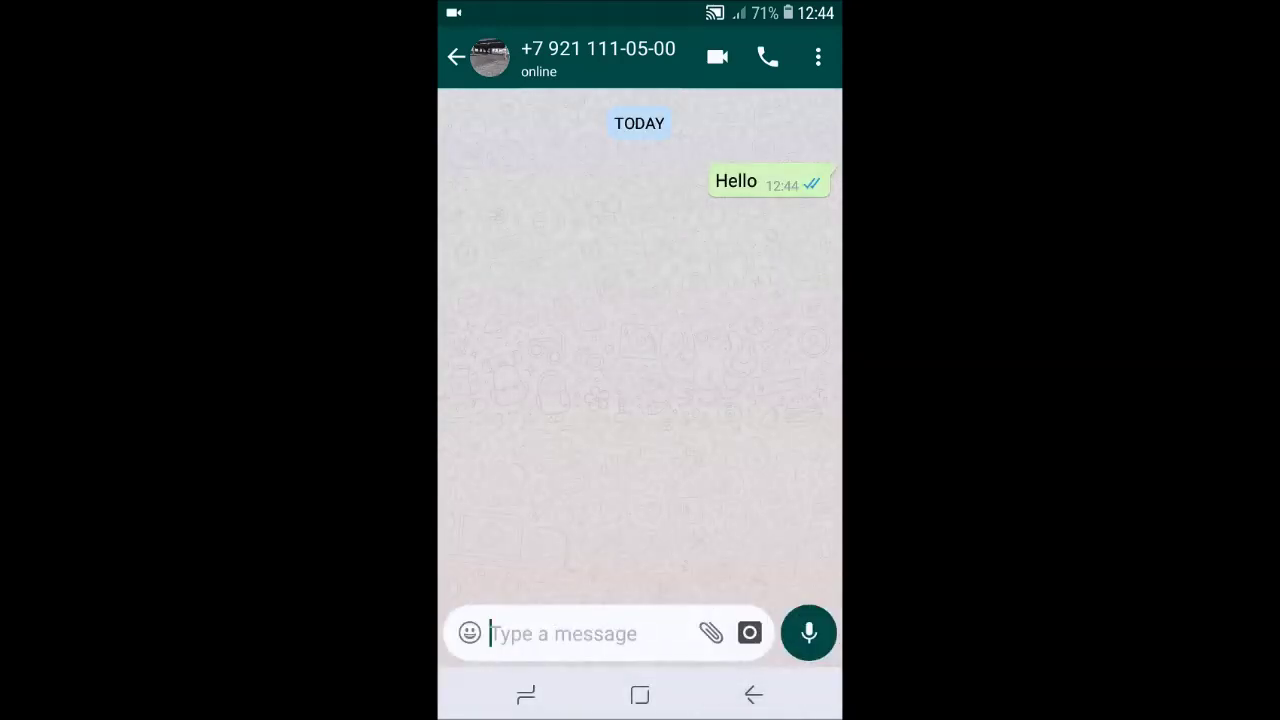
# Post 'Hello, Bazar TV' as the contact's incoming reply
pyautogui.click(563, 633)
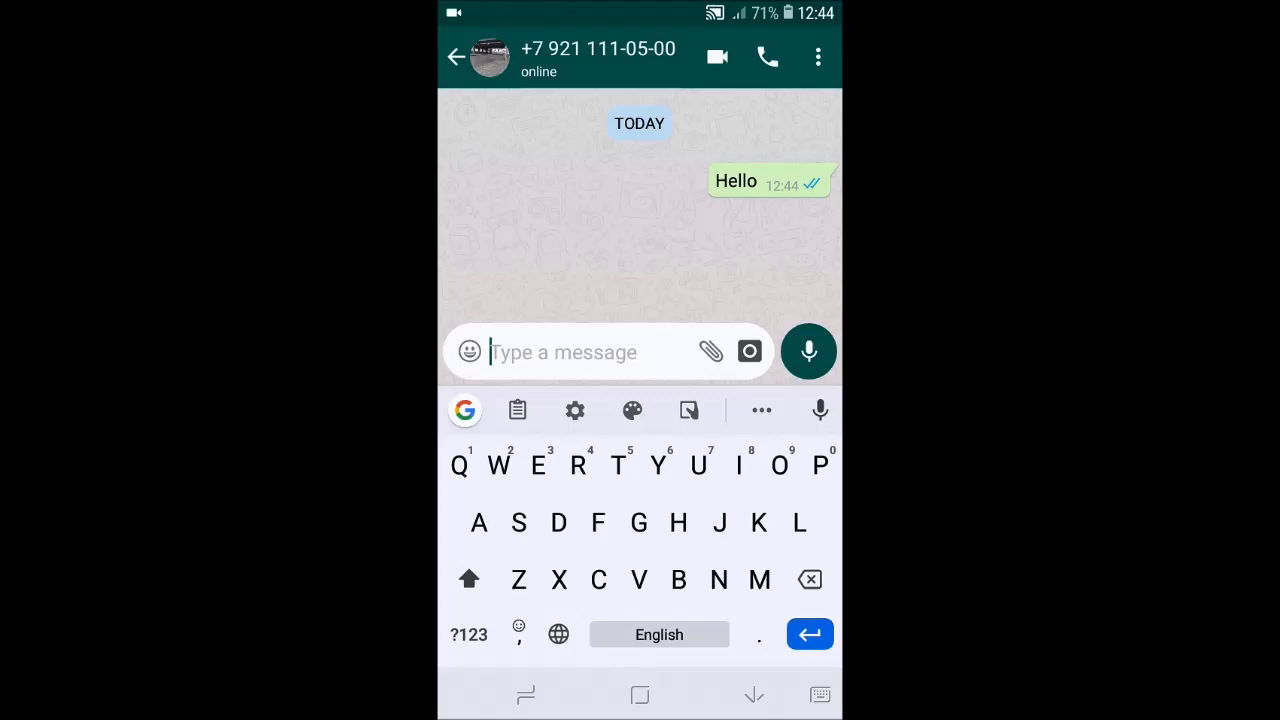
pyautogui.write('He')
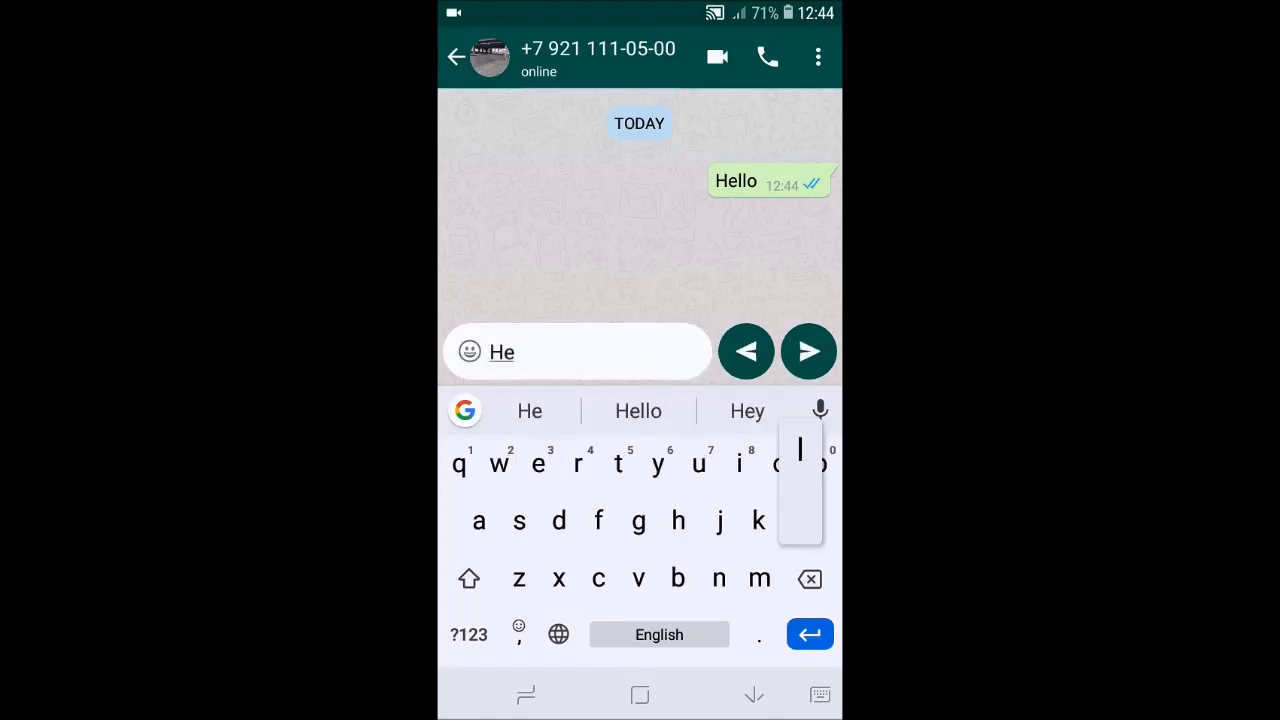
pyautogui.write('llo, ')
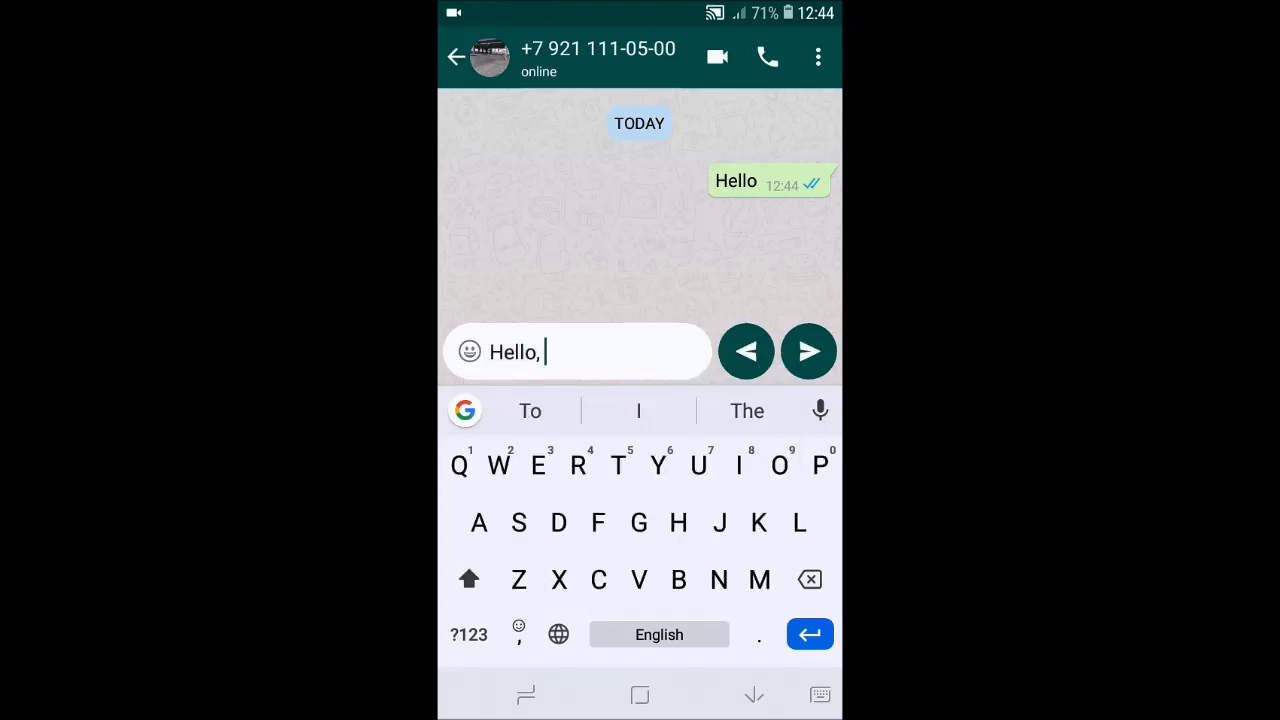
pyautogui.write('Bazar TV')
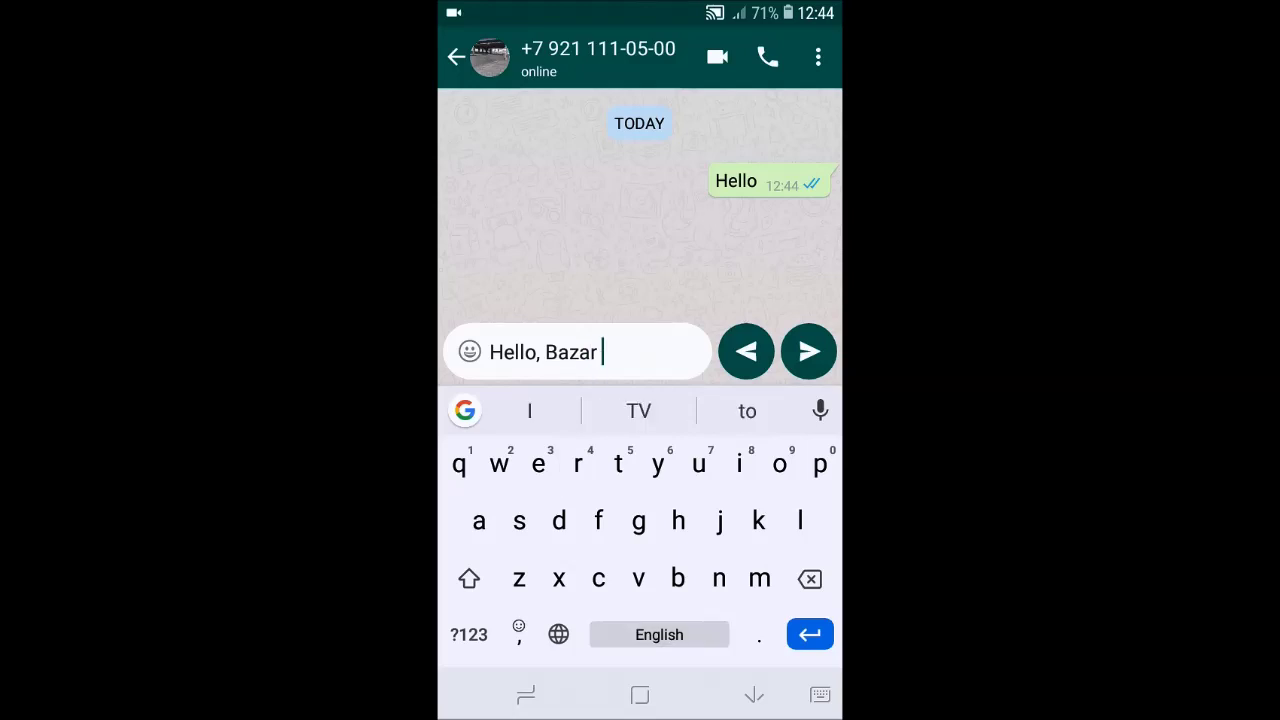
pyautogui.click(746, 351)
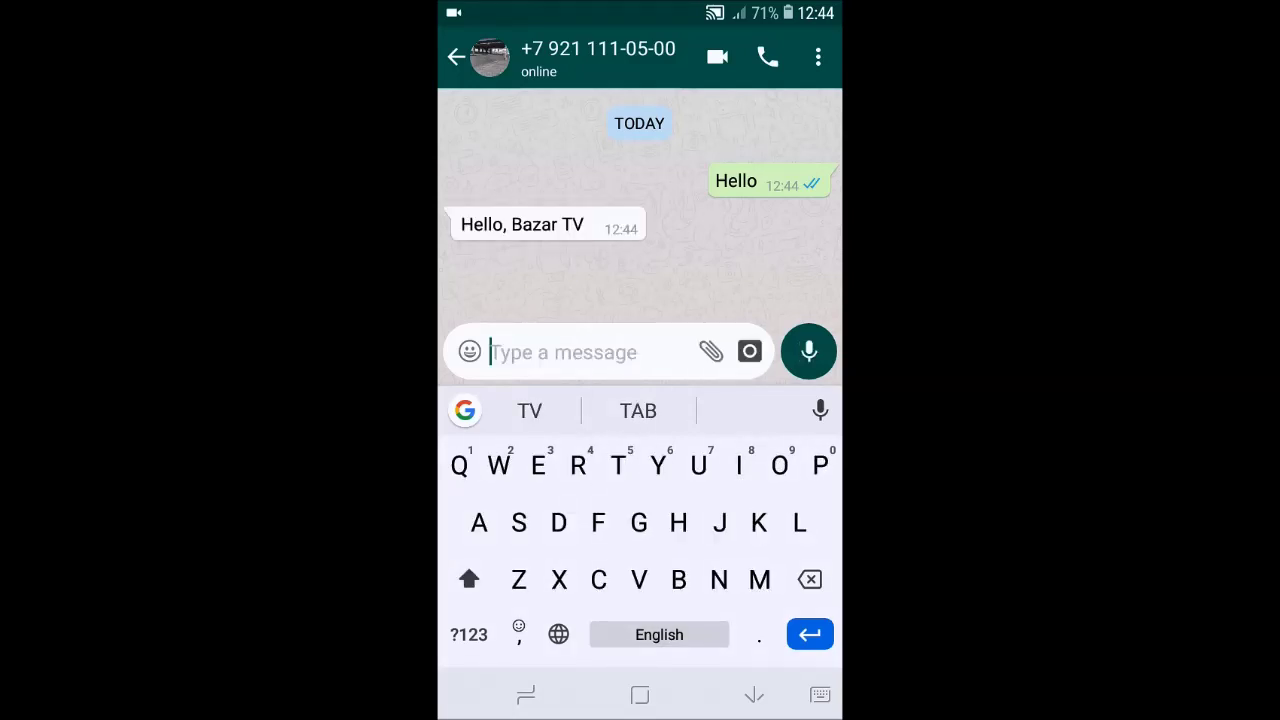
pyautogui.click(753, 694)
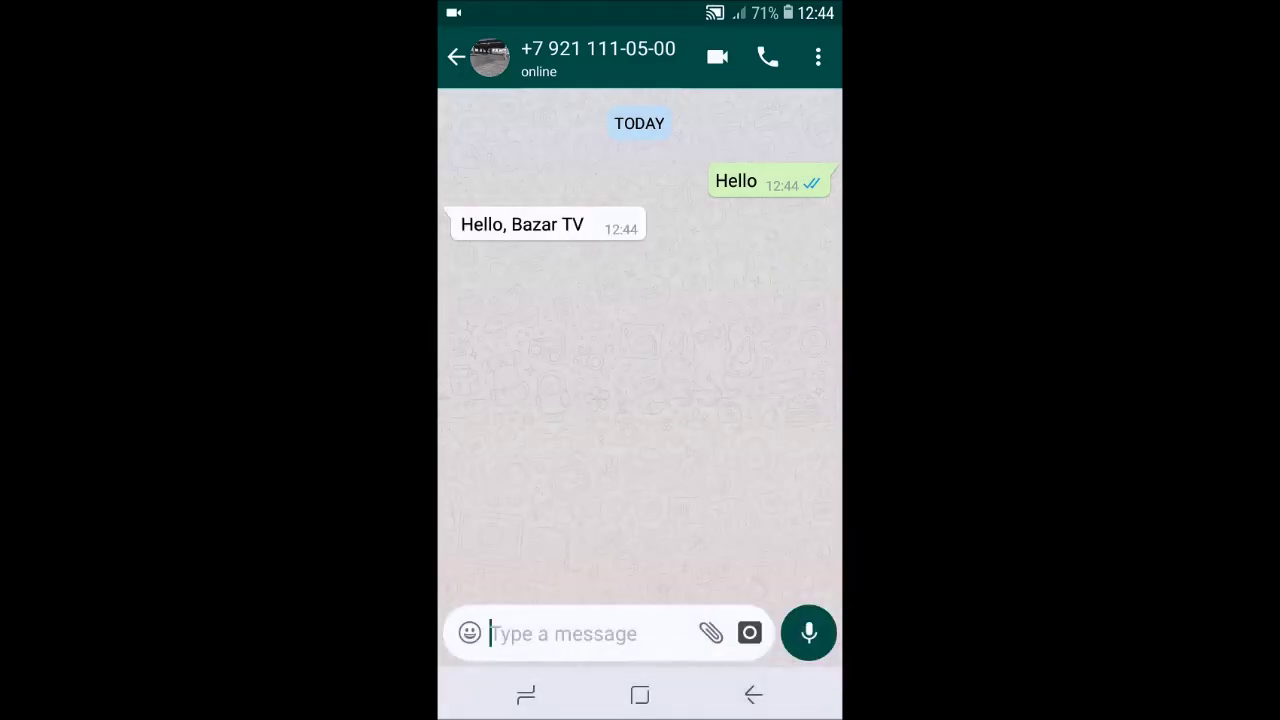
# Set the contact's status to typing…
pyautogui.click(598, 56)
pyautogui.click(466, 461)
pyautogui.click(790, 56)
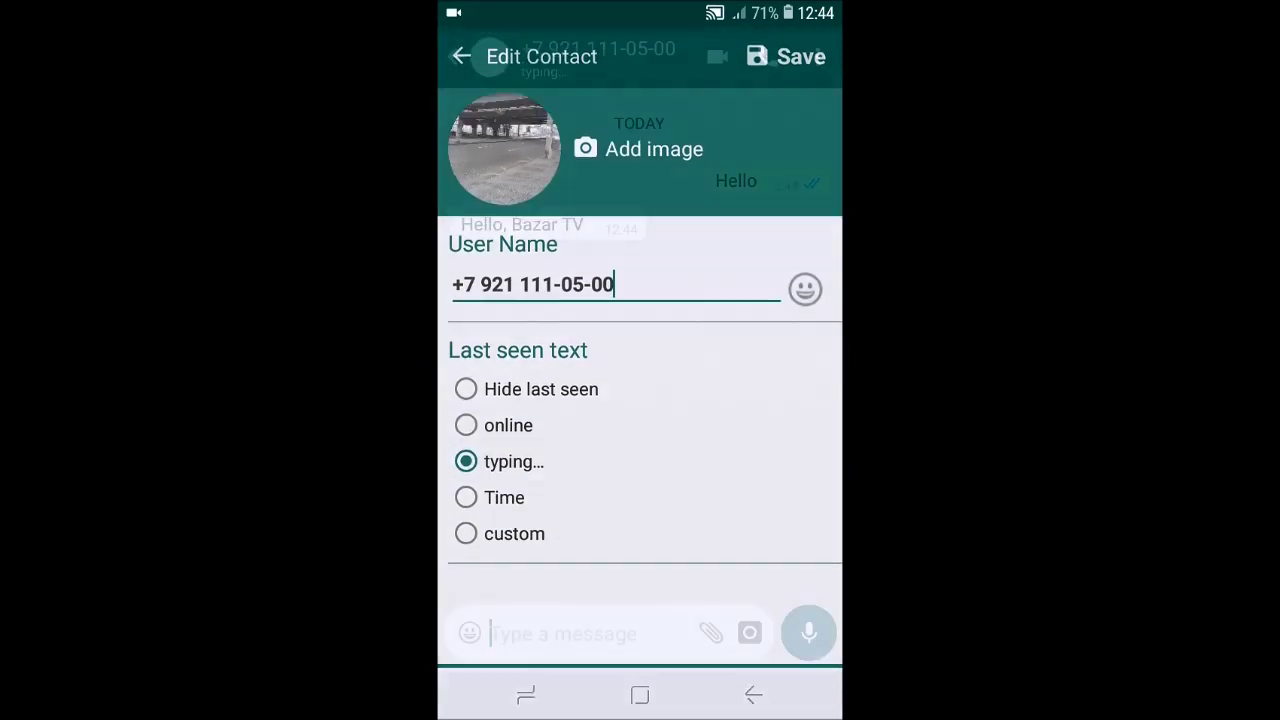
# Post a grinning emoji as the contact's incoming reply
pyautogui.click(563, 633)
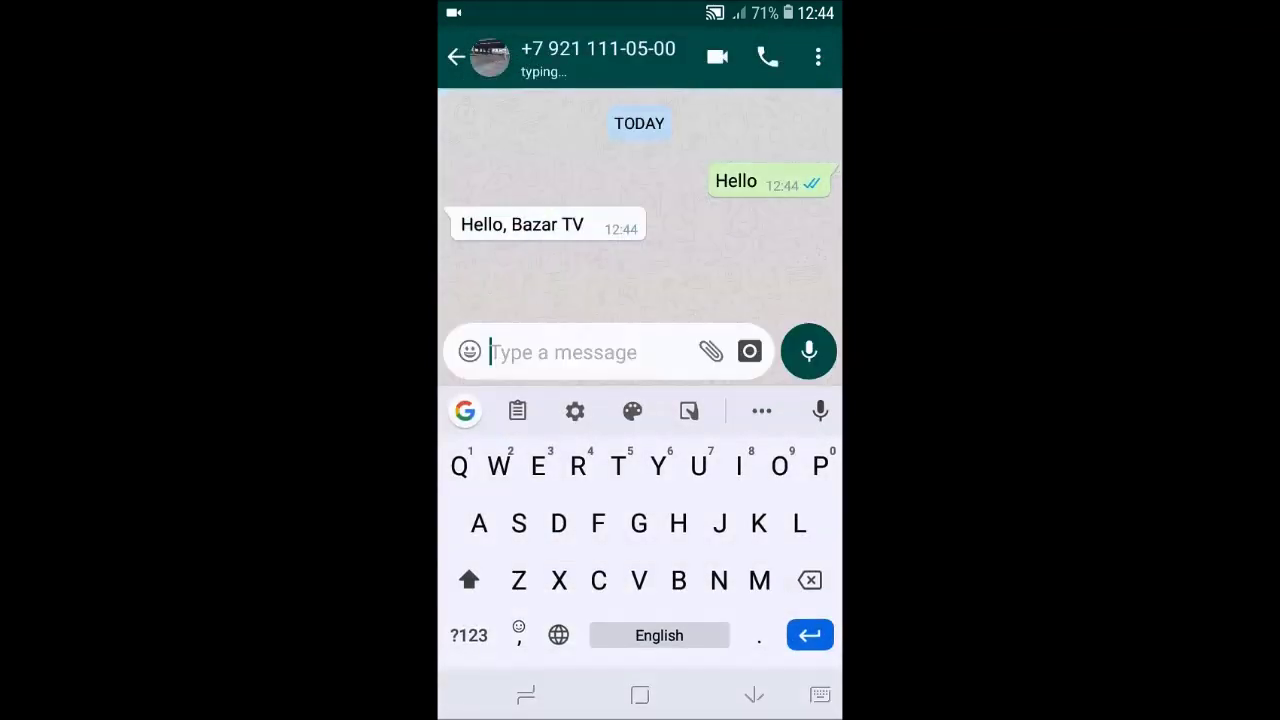
pyautogui.click(469, 351)
pyautogui.click(465, 456)
pyautogui.click(809, 351)
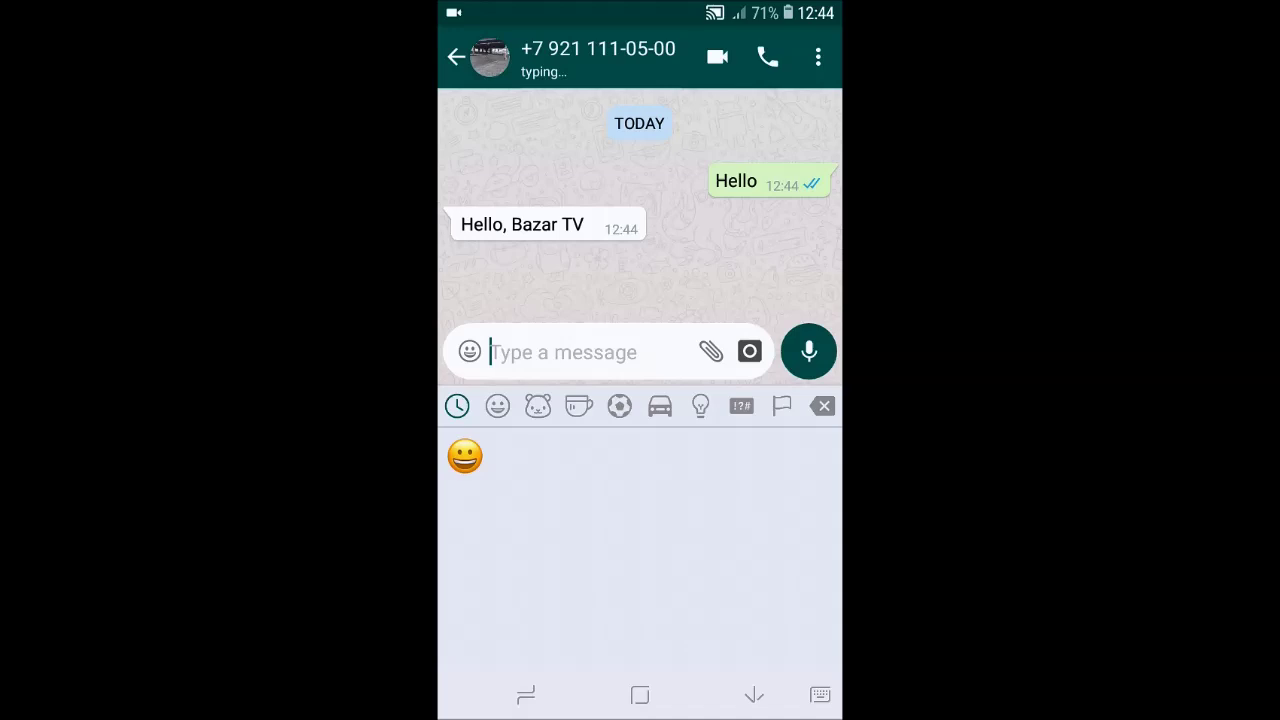
pyautogui.click(754, 695)
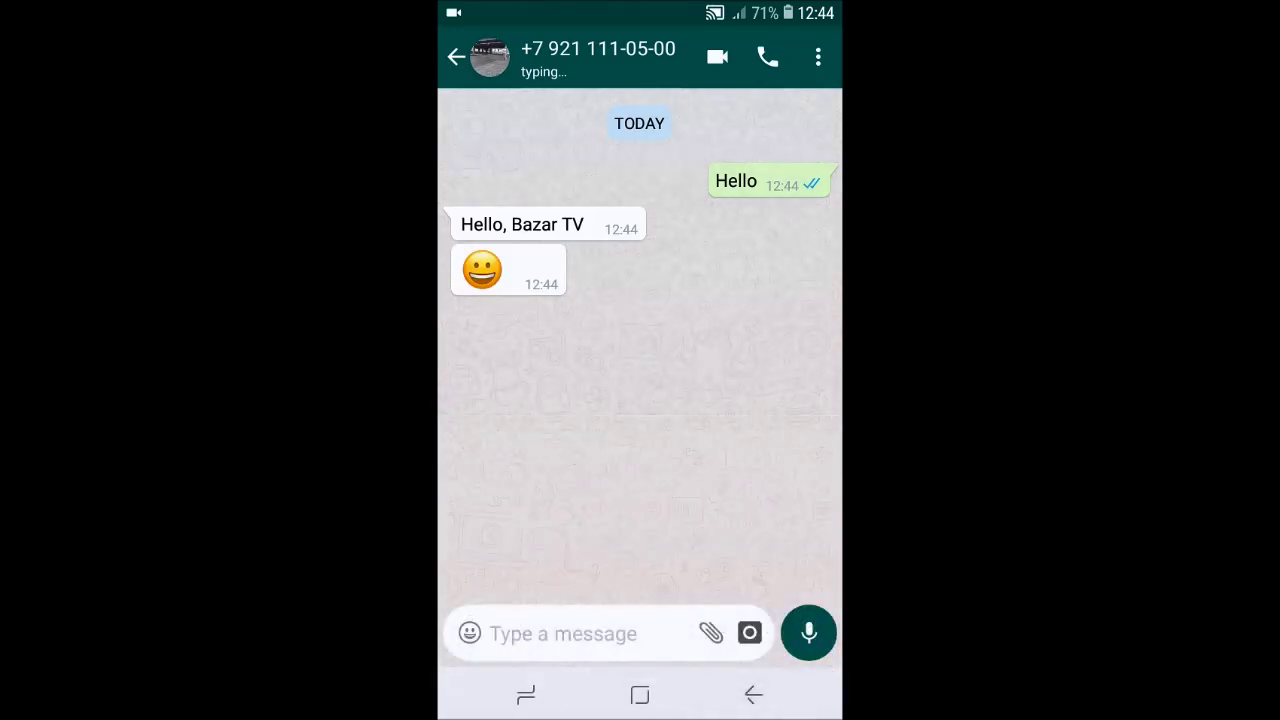
# Hide the contact's last-seen status in the chat header
pyautogui.click(598, 55)
pyautogui.click(466, 384)
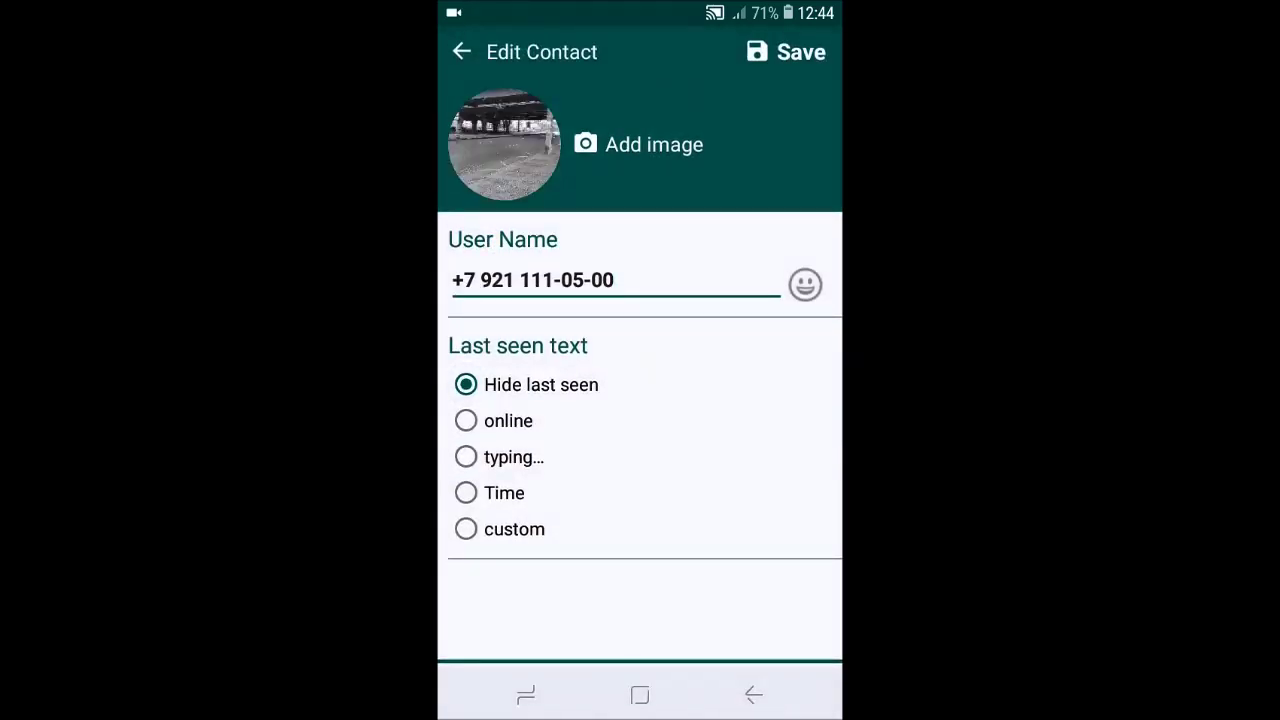
pyautogui.click(786, 52)
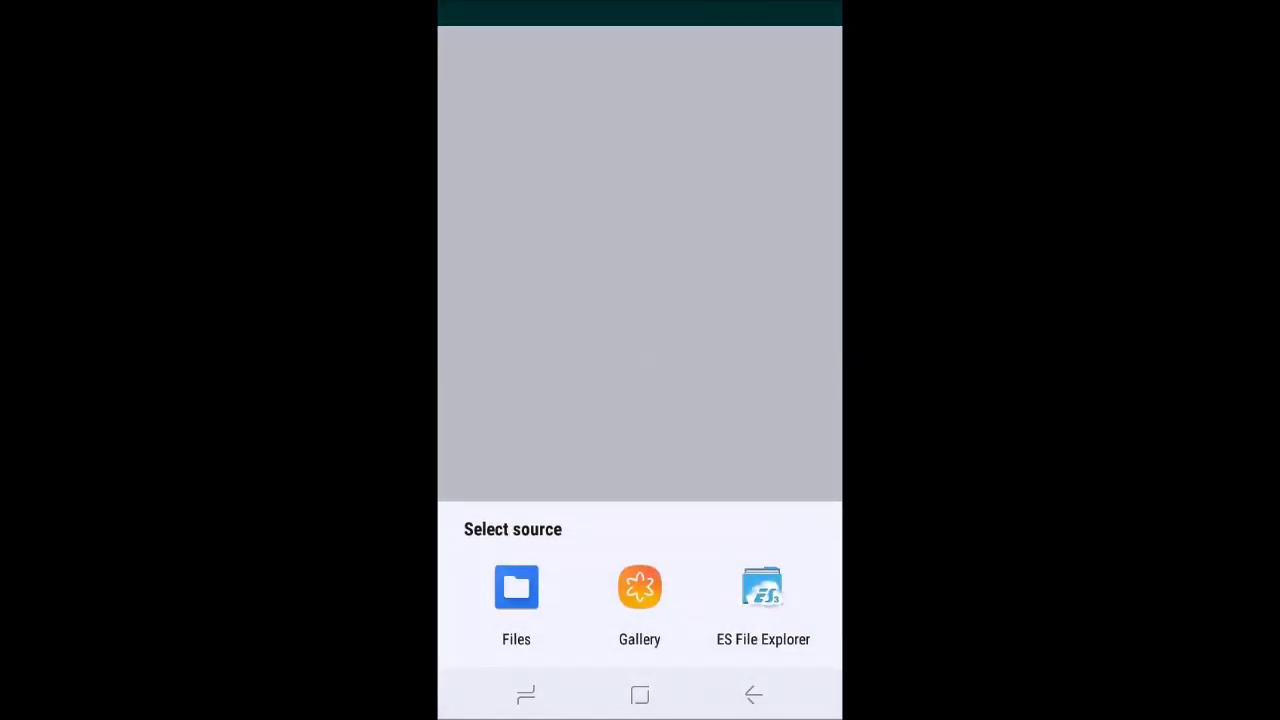
pyautogui.click(754, 694)
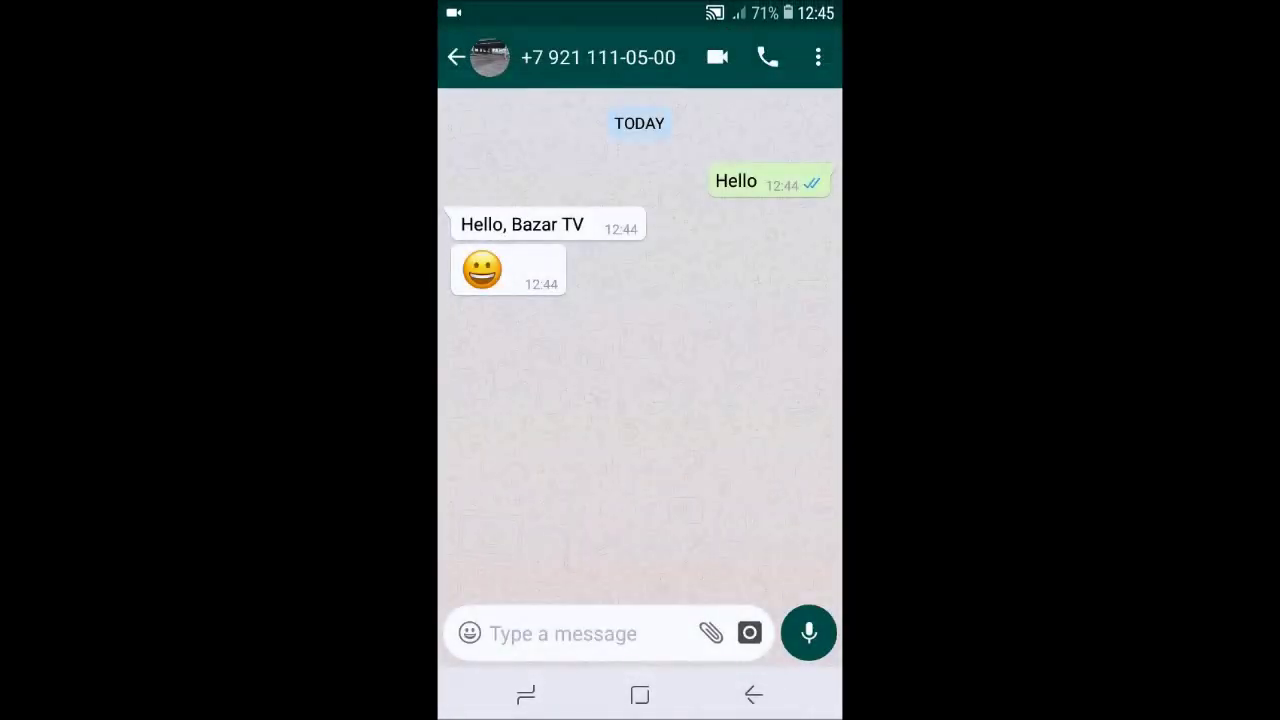
# Add a sent 1:48 voice recording message, then preview a fake voice call with the contact
pyautogui.click(809, 633)
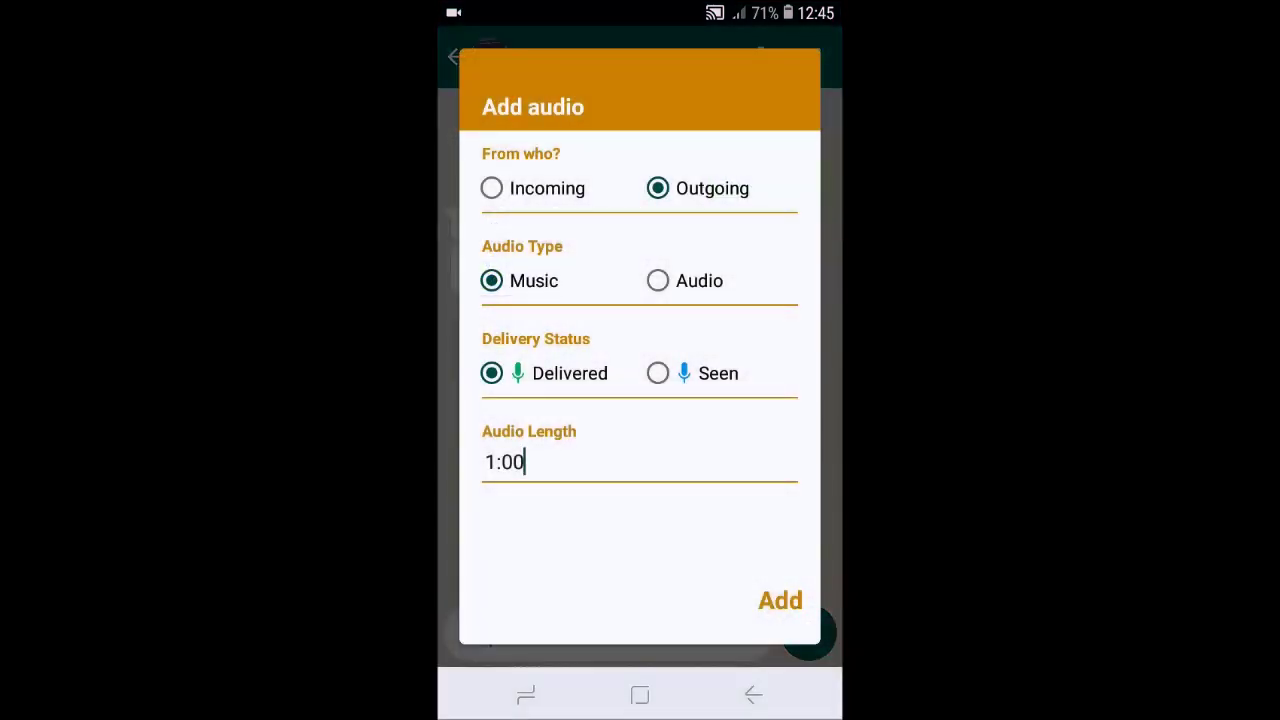
pyautogui.click(524, 488)
pyautogui.press('BackSpace')
pyautogui.press('BackSpace')
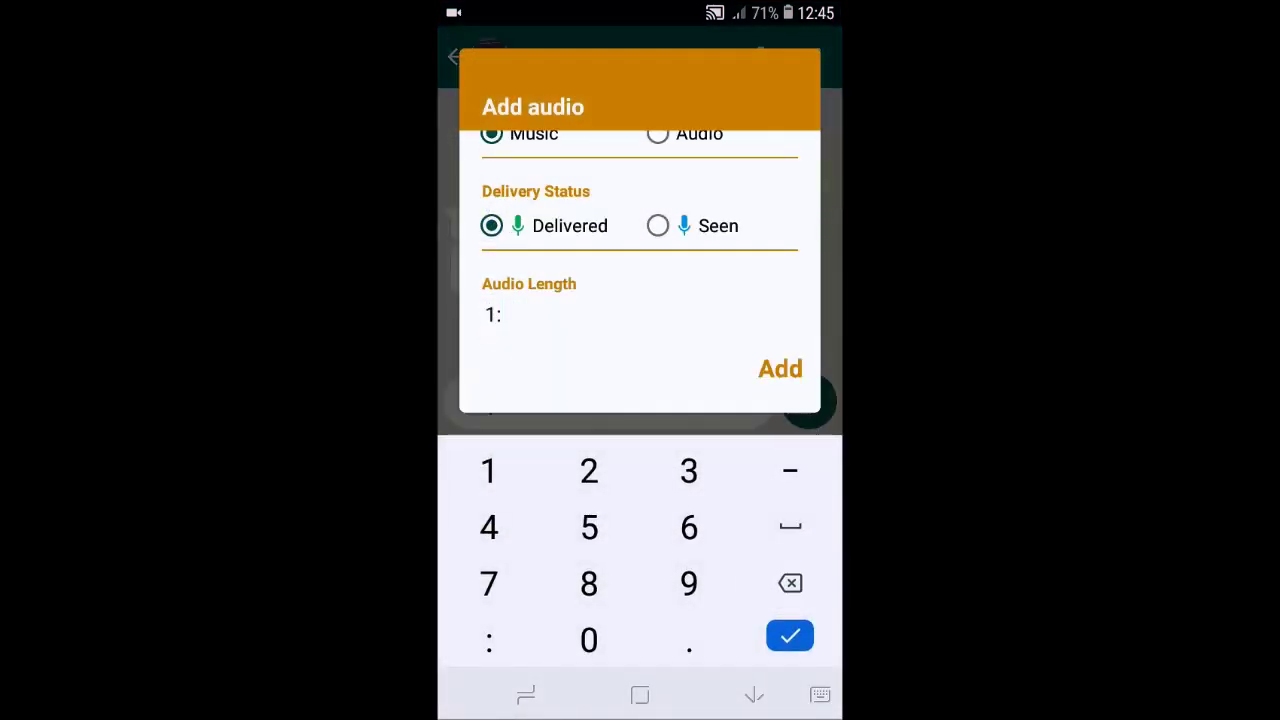
pyautogui.write('48')
pyautogui.click(754, 694)
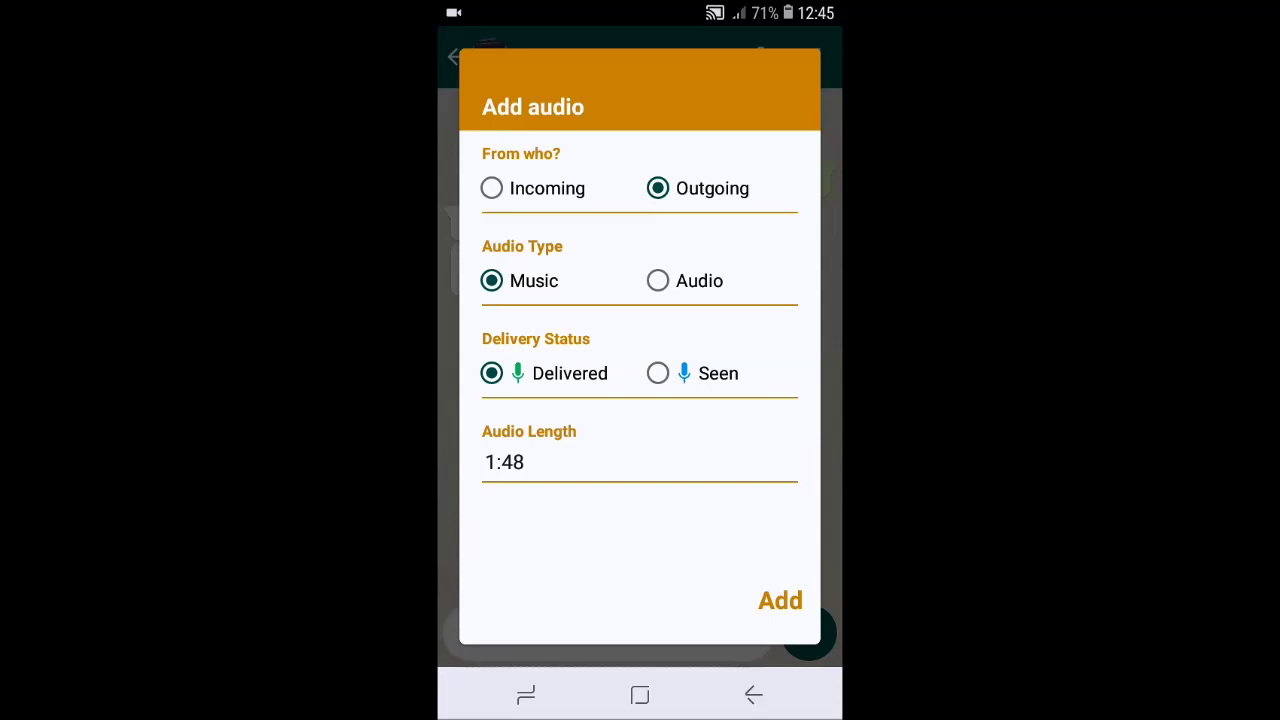
pyautogui.click(657, 280)
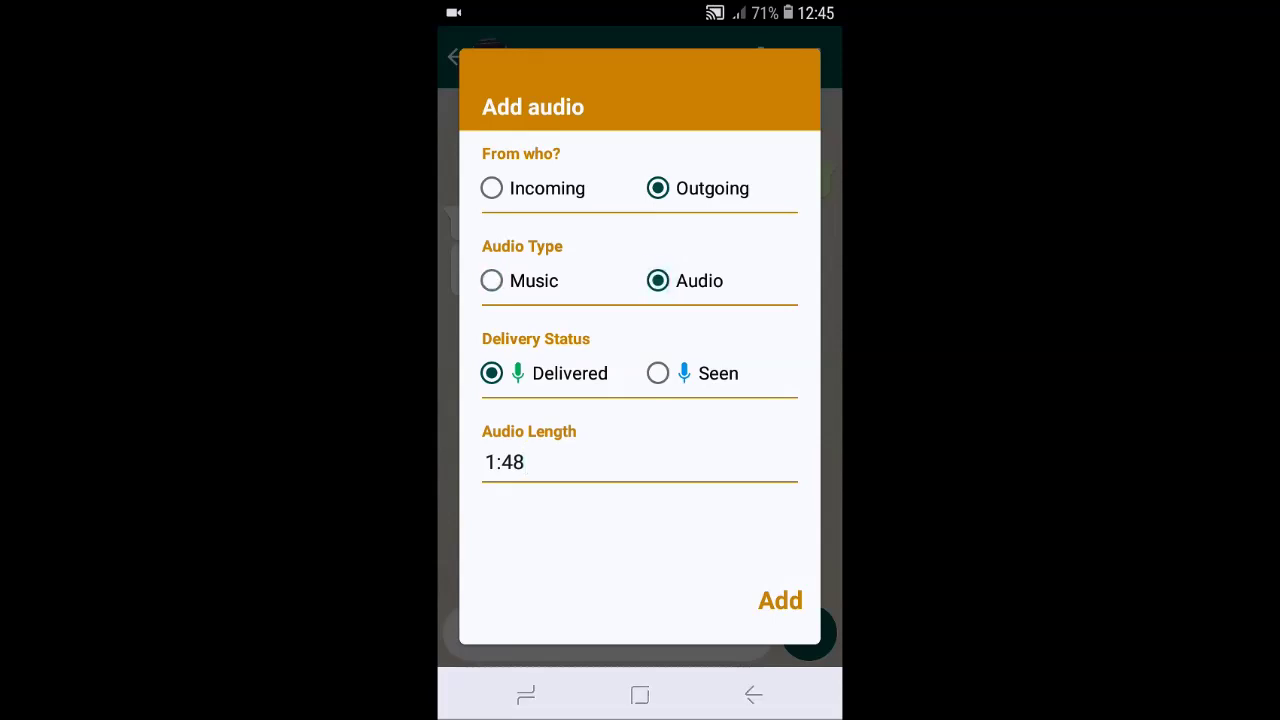
pyautogui.click(780, 600)
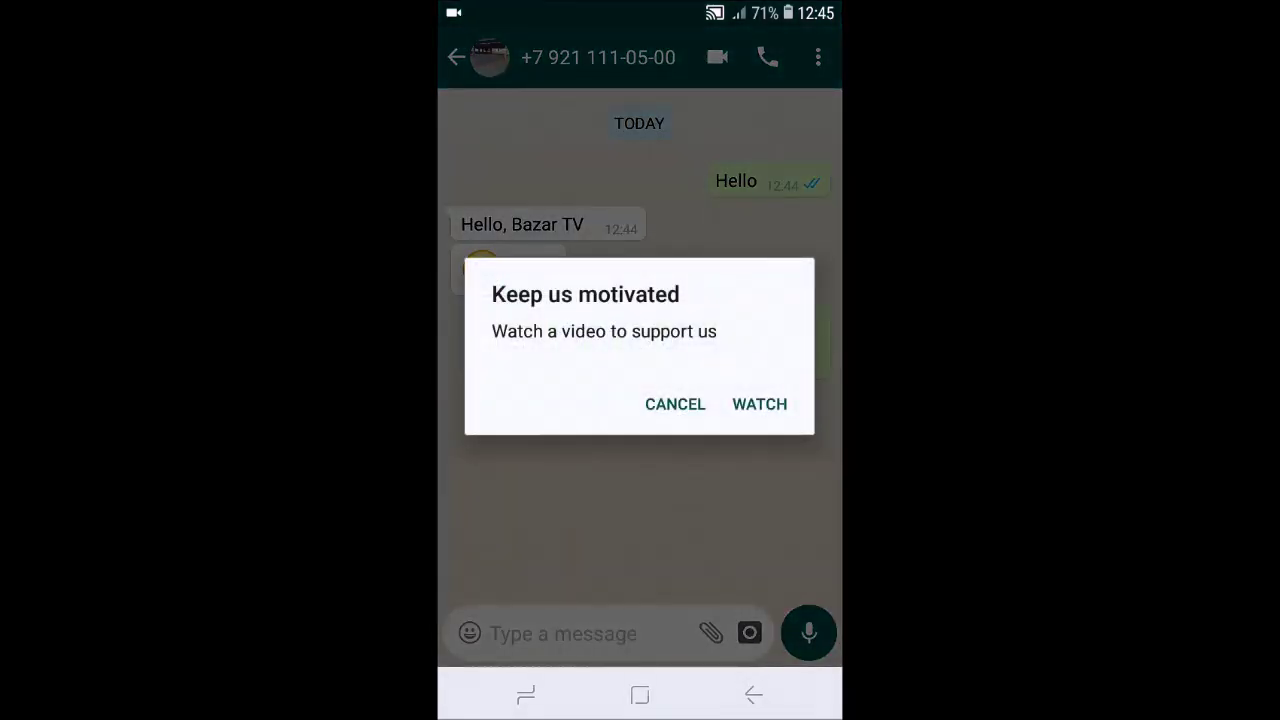
pyautogui.click(753, 694)
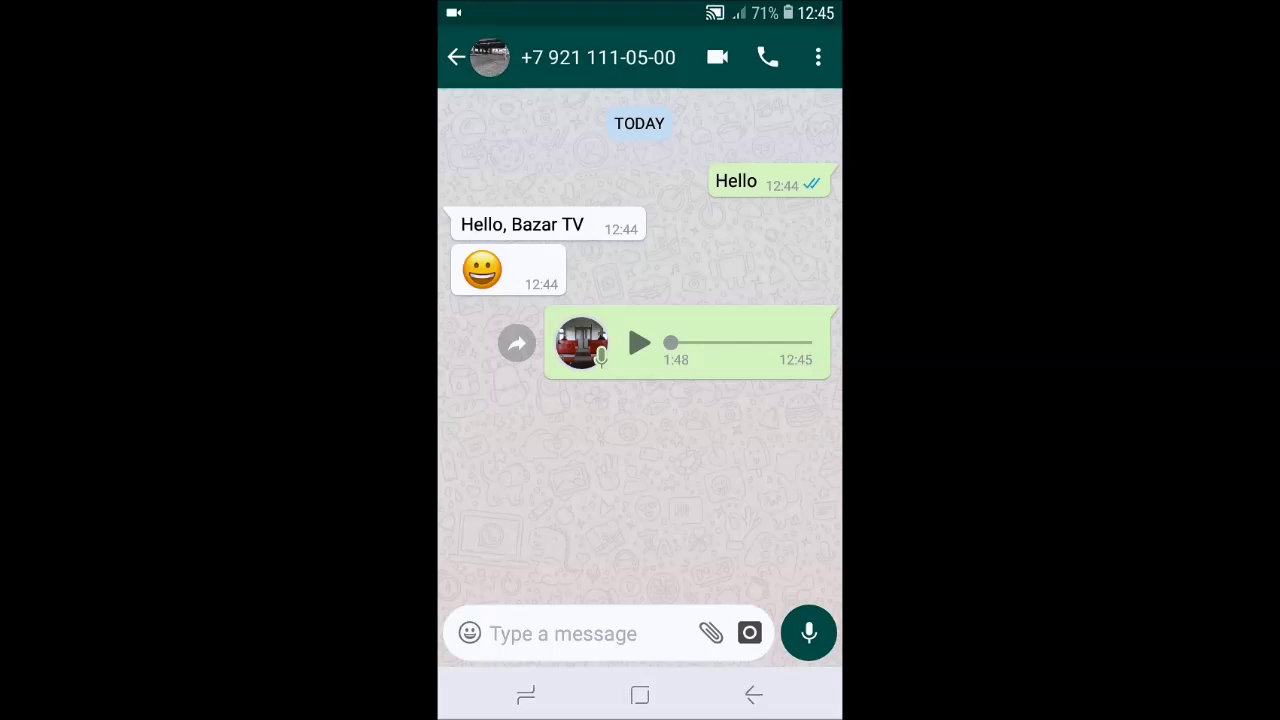
pyautogui.click(767, 57)
# Leave the chat and return to the chats list
pyautogui.click(818, 57)
pyautogui.press('Escape')
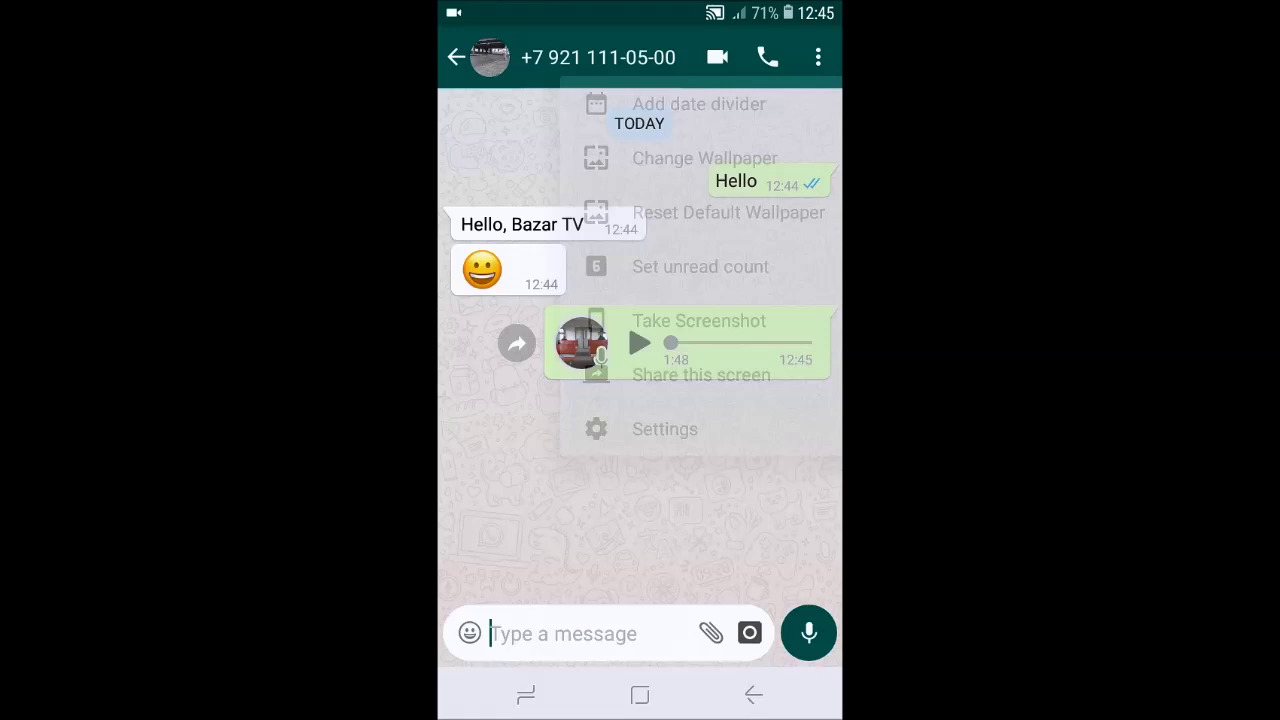
pyautogui.press('Escape')
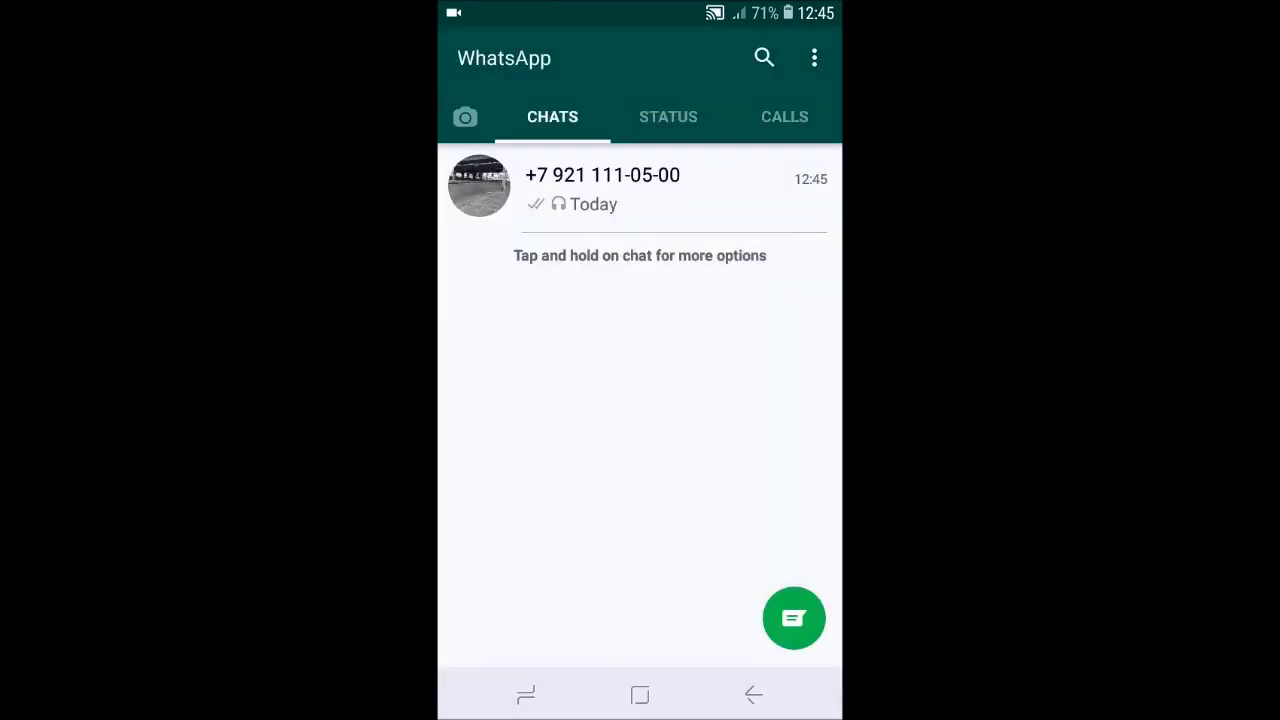
# Start a new group and replace its default name with 'Bazar Friends'
pyautogui.click(794, 618)
pyautogui.click(794, 549)
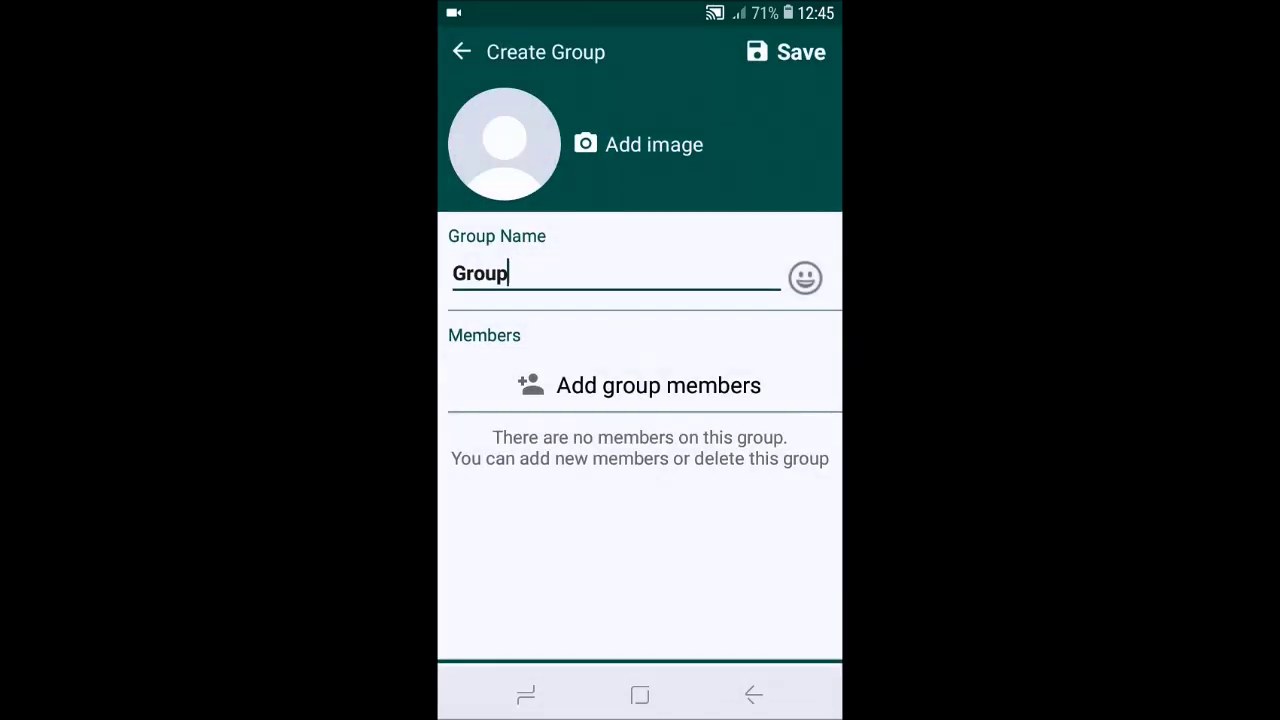
pyautogui.click(506, 273)
pyautogui.press('BackSpace')
pyautogui.press('BackSpace')
pyautogui.press('BackSpace')
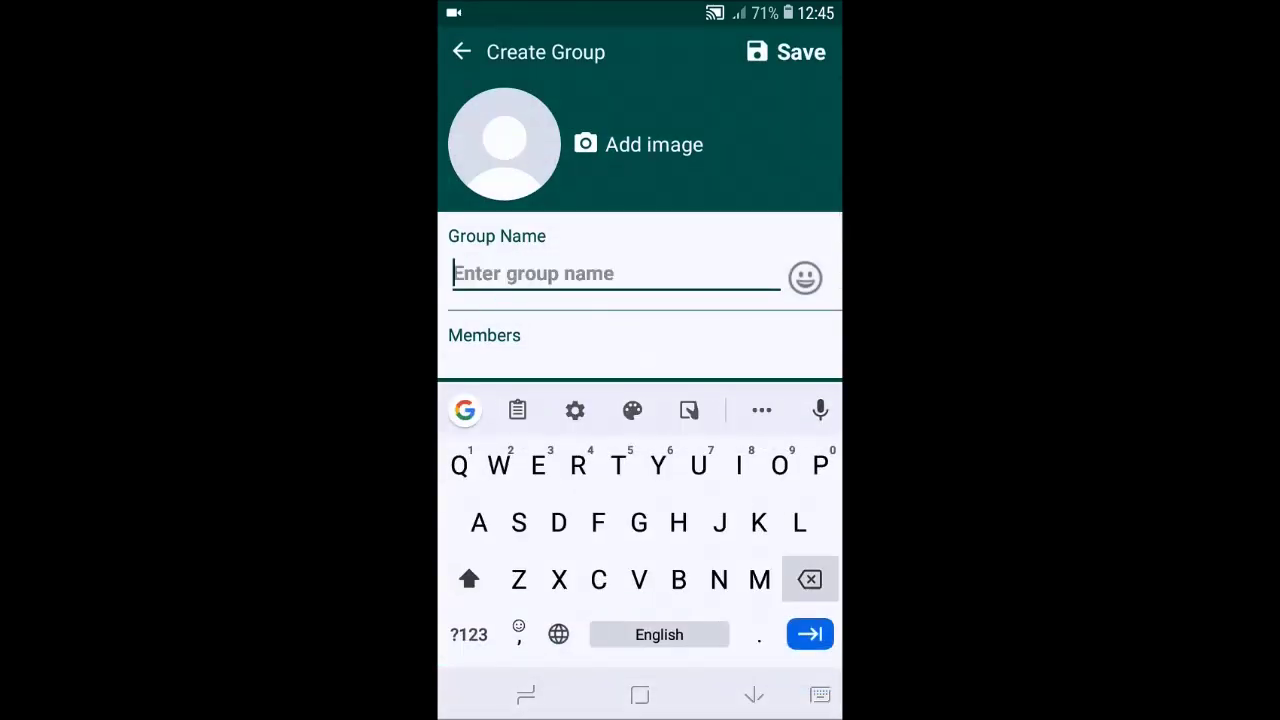
pyautogui.write('Baza')
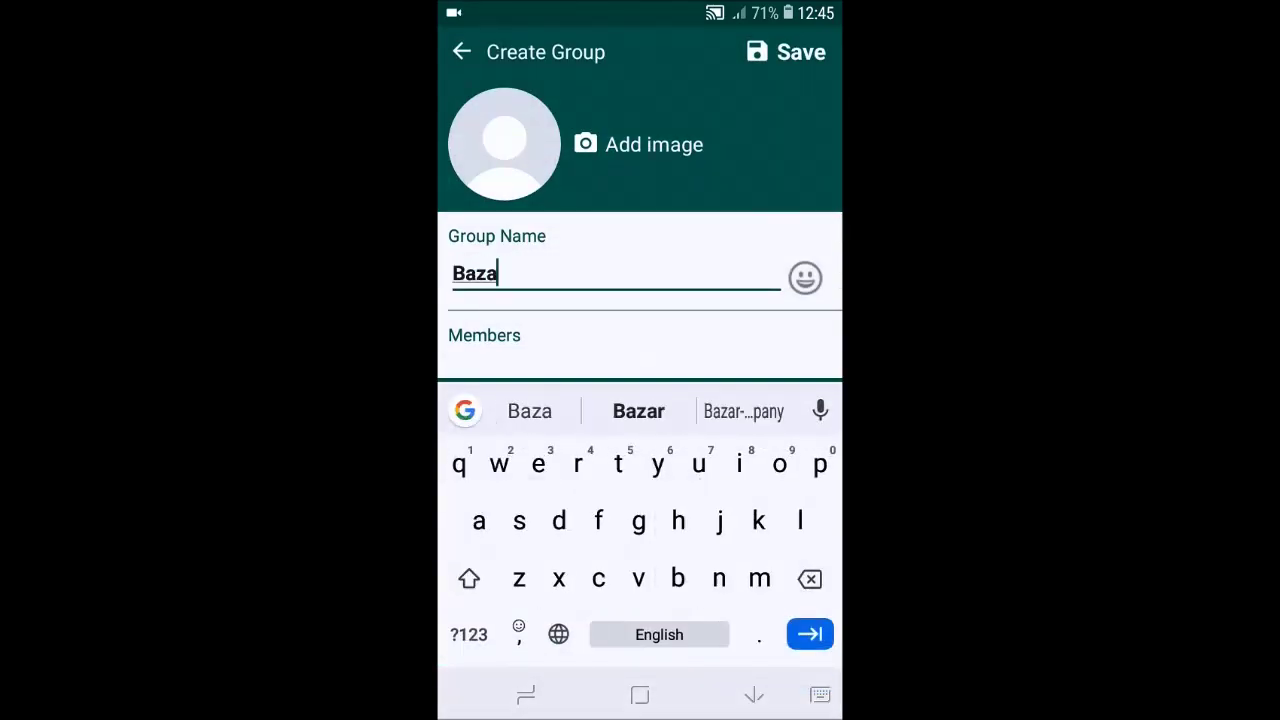
pyautogui.write('r F')
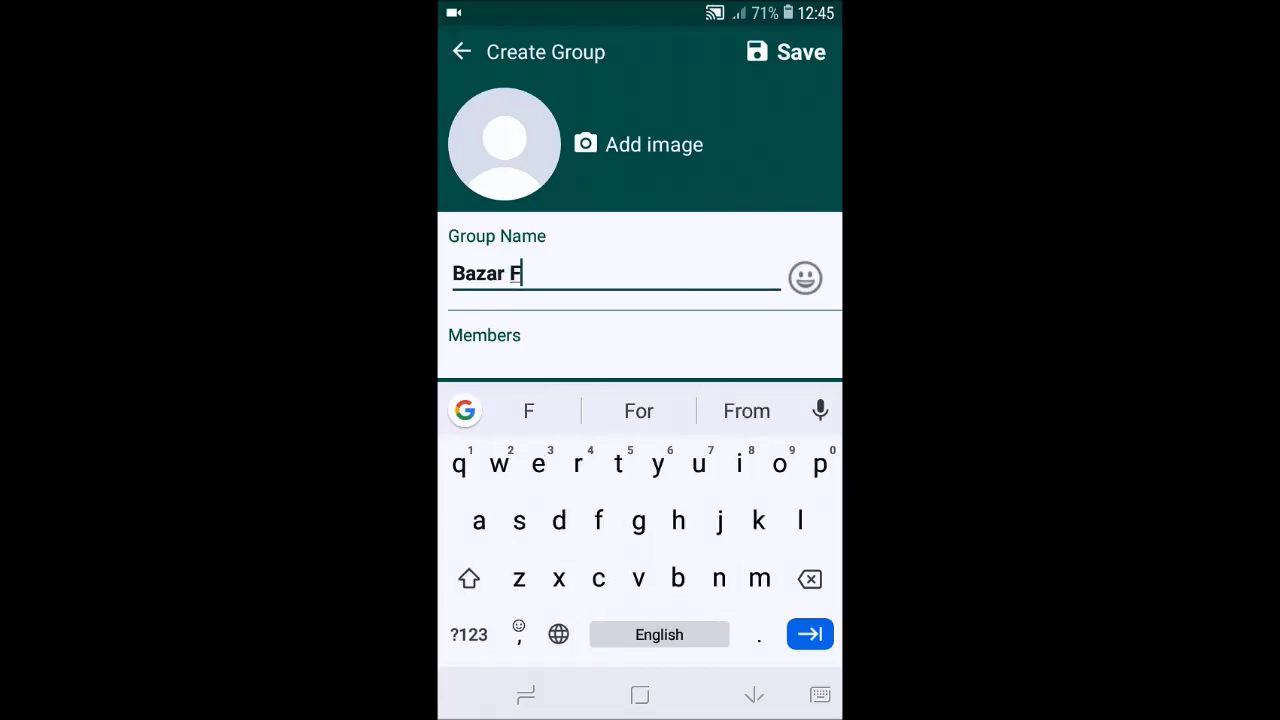
pyautogui.write('rien')
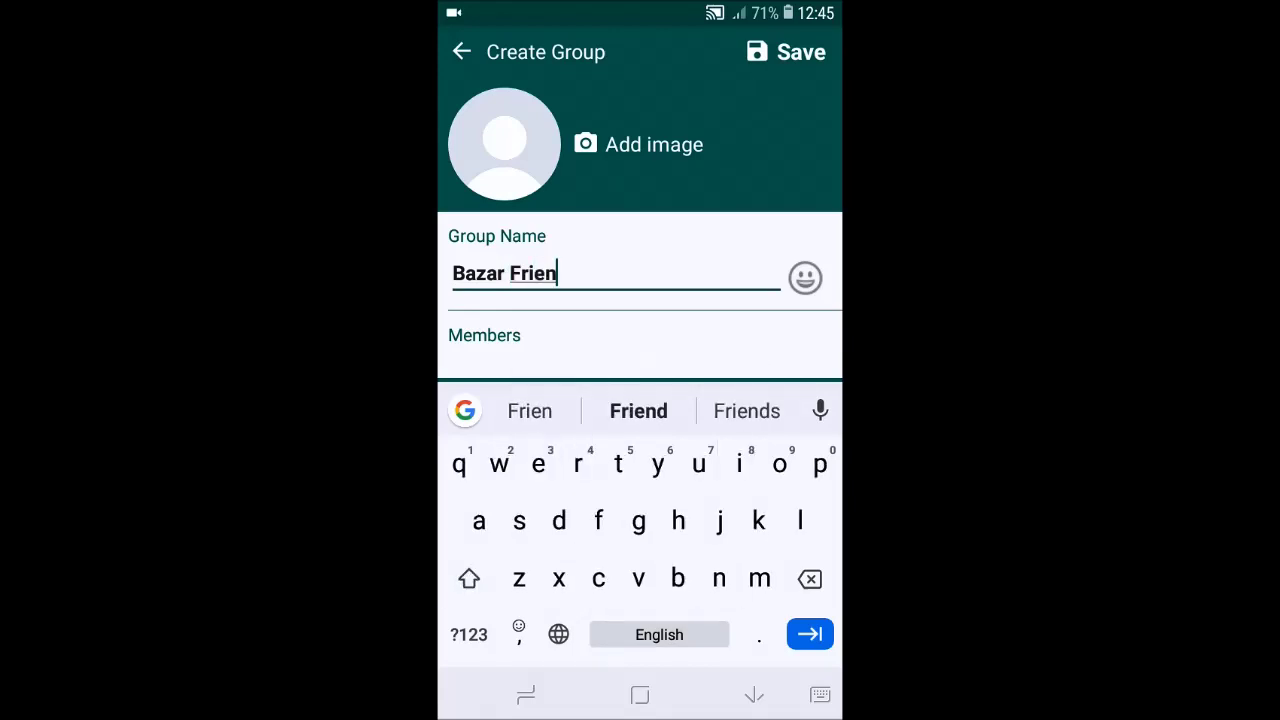
pyautogui.write('ds')
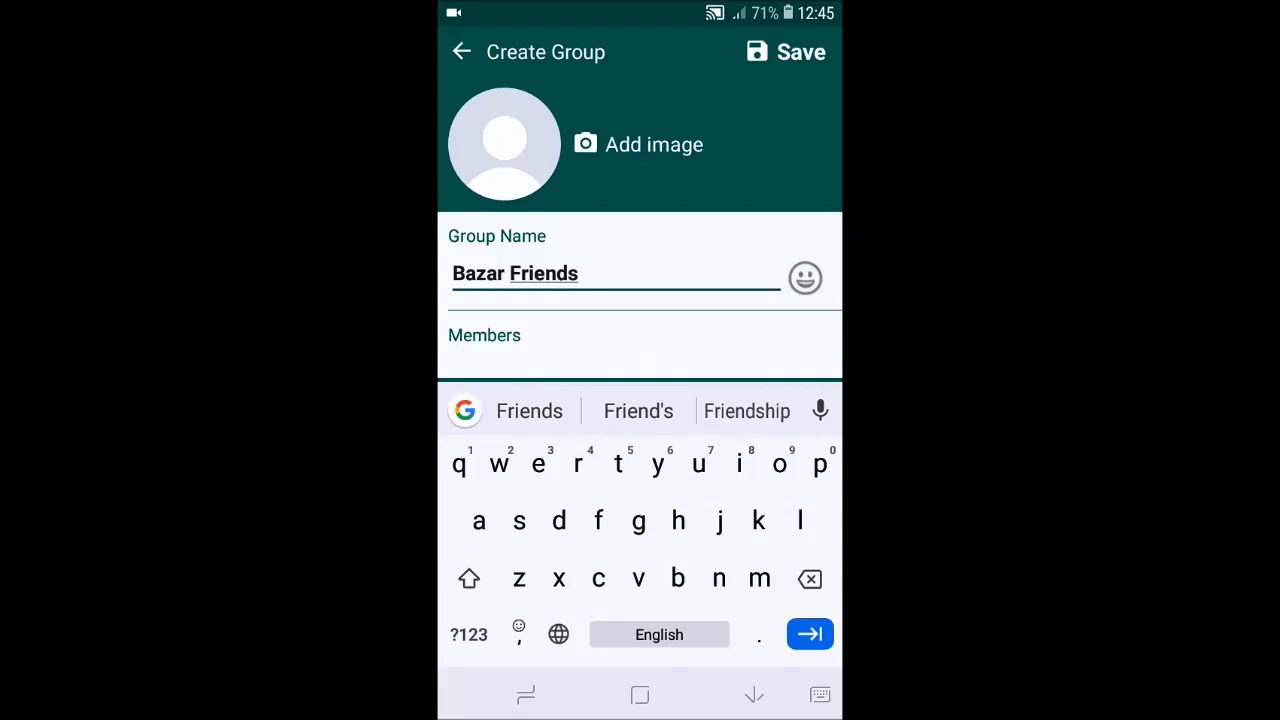
pyautogui.click(754, 695)
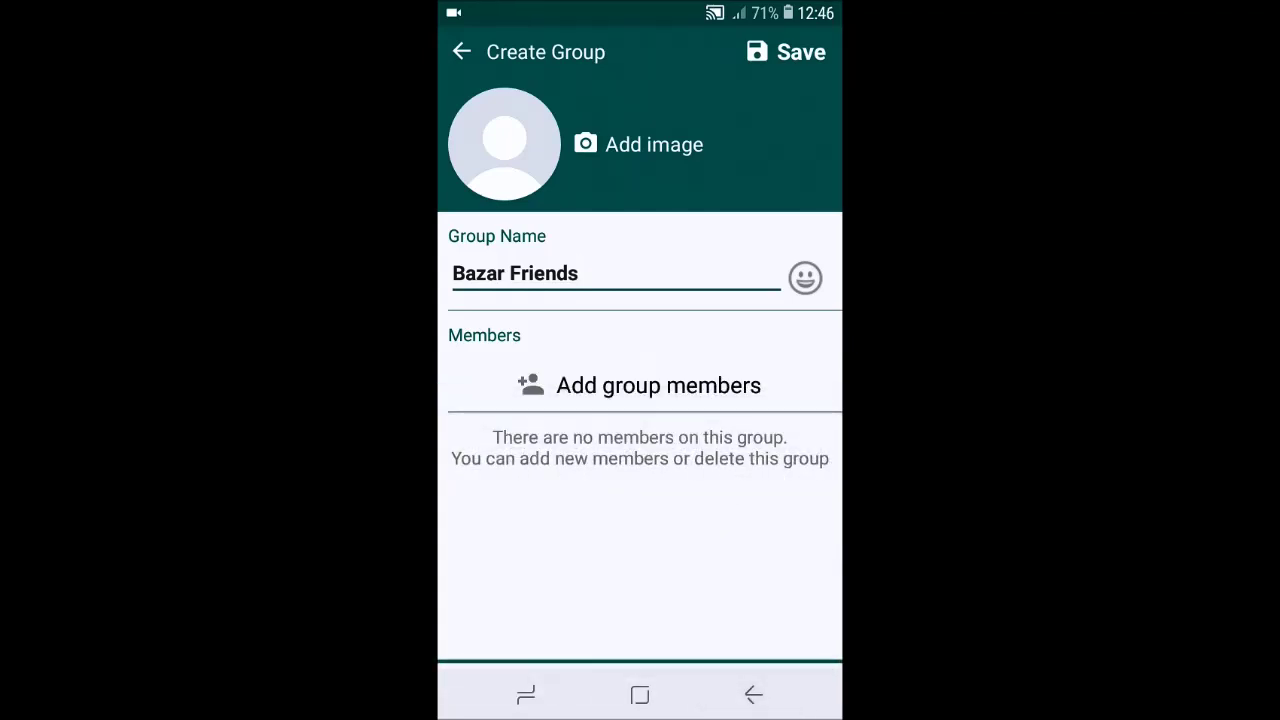
# Set a cropped forest photo from the Camera album as the Bazar Friends group picture
pyautogui.click(640, 144)
pyautogui.click(763, 499)
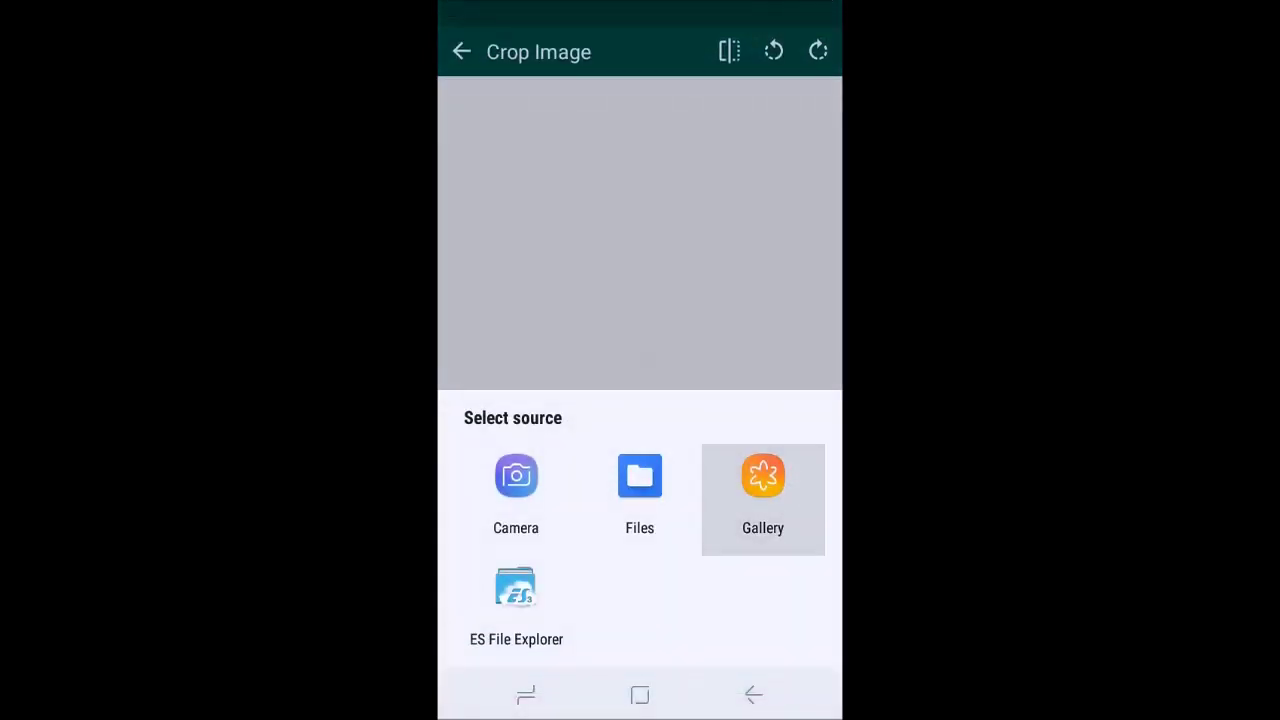
pyautogui.click(735, 232)
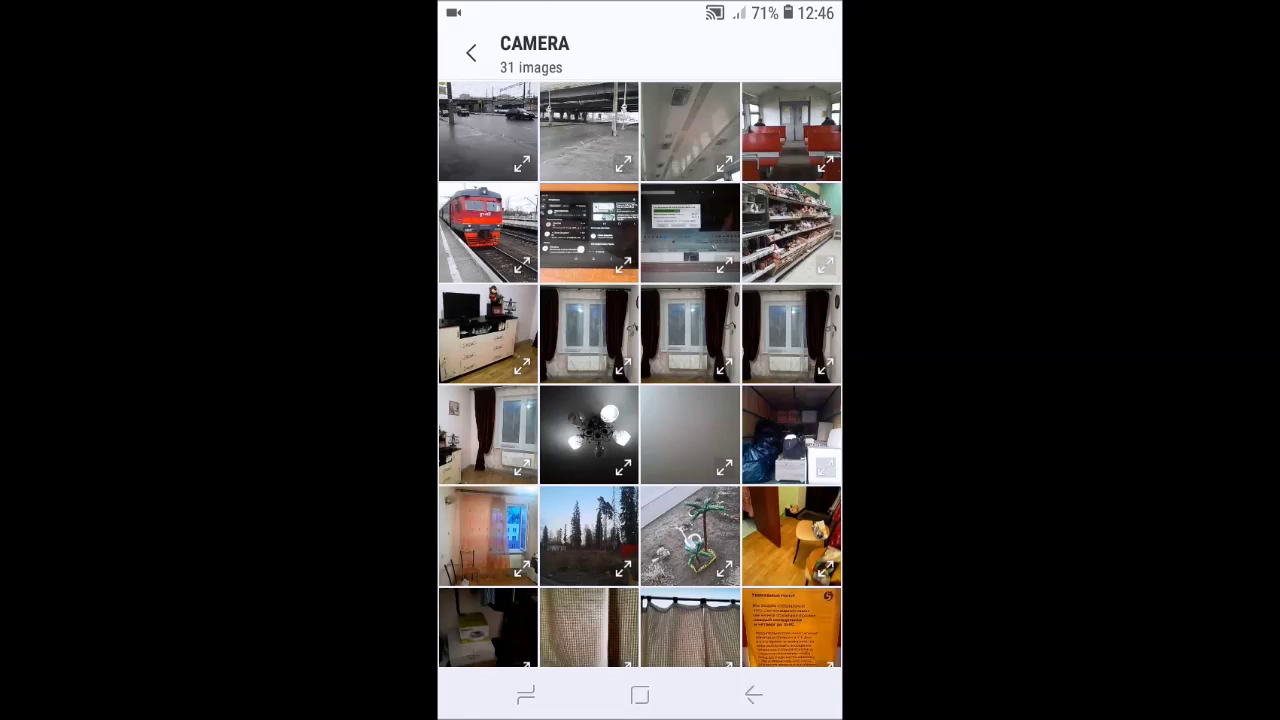
pyautogui.click(588, 536)
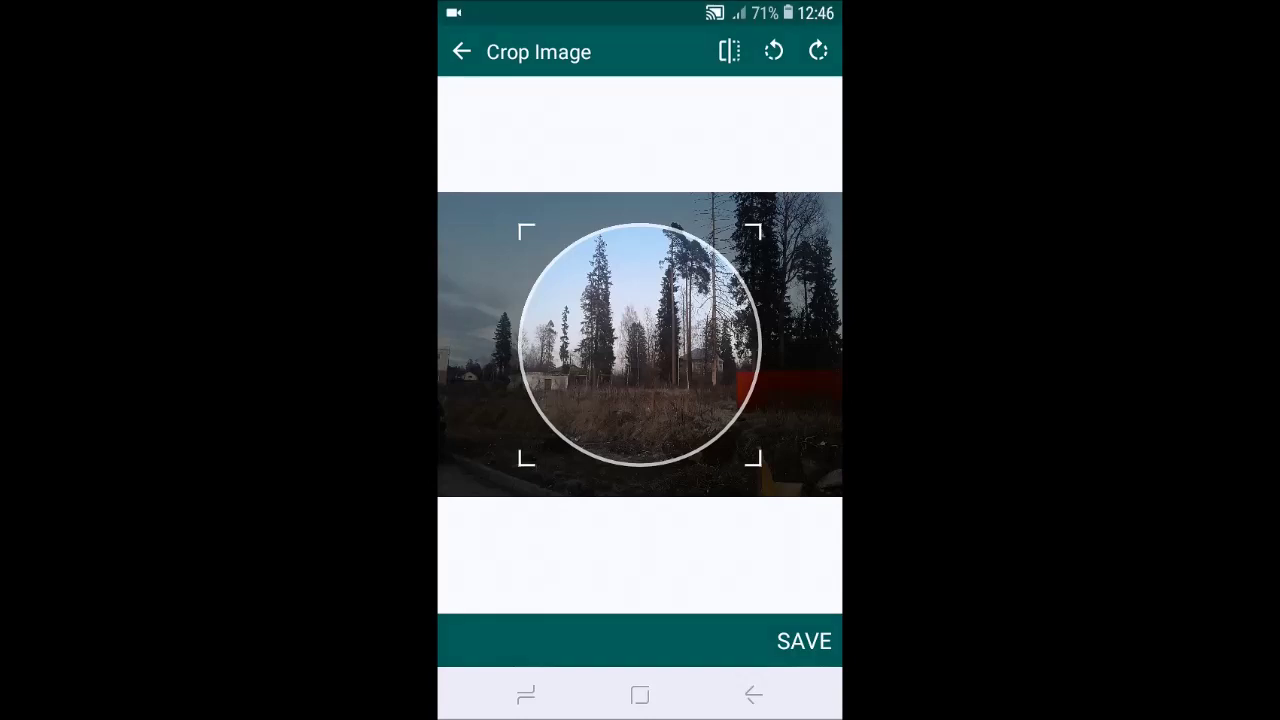
pyautogui.click(804, 641)
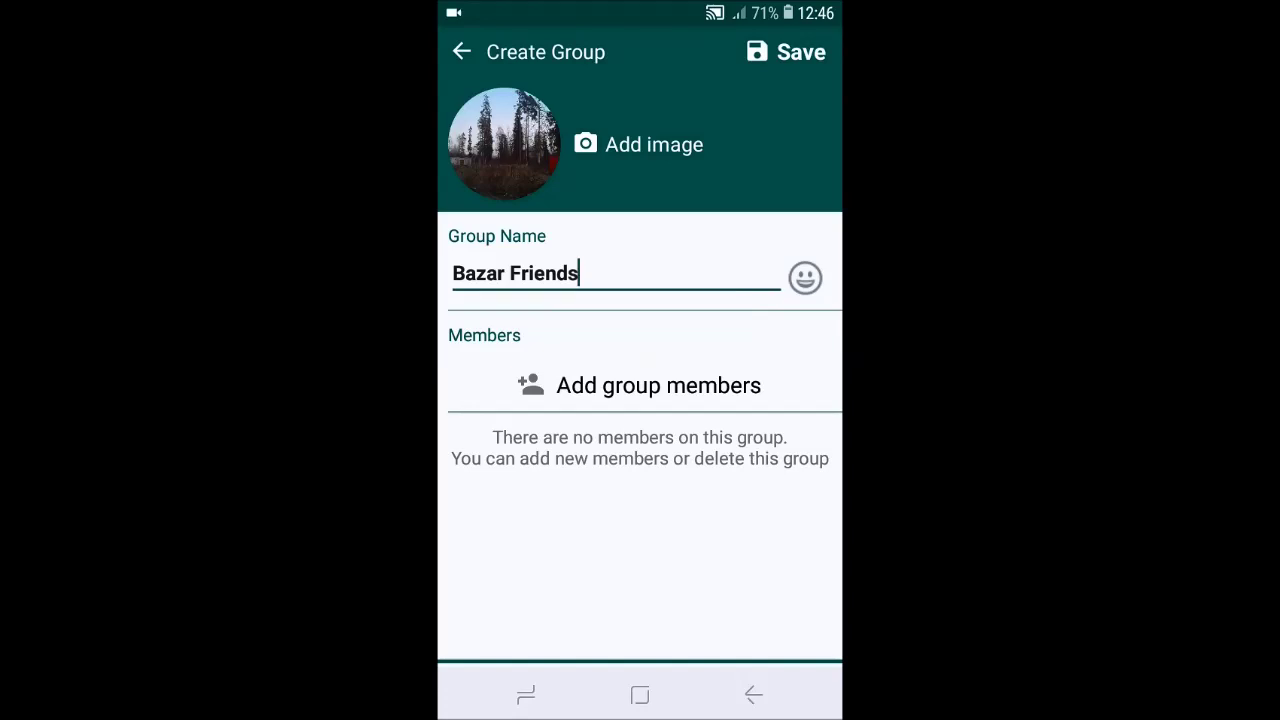
# Start a new group member and enter the member's phone number
pyautogui.click(658, 385)
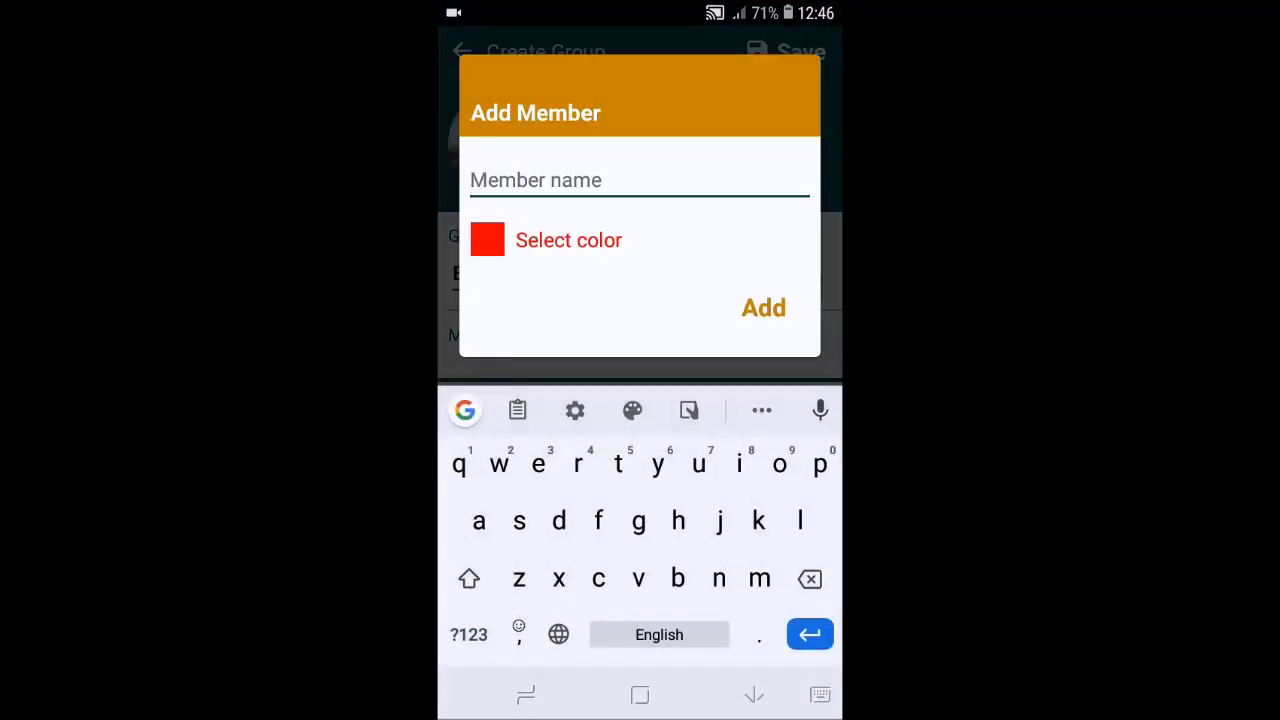
pyautogui.click(468, 634)
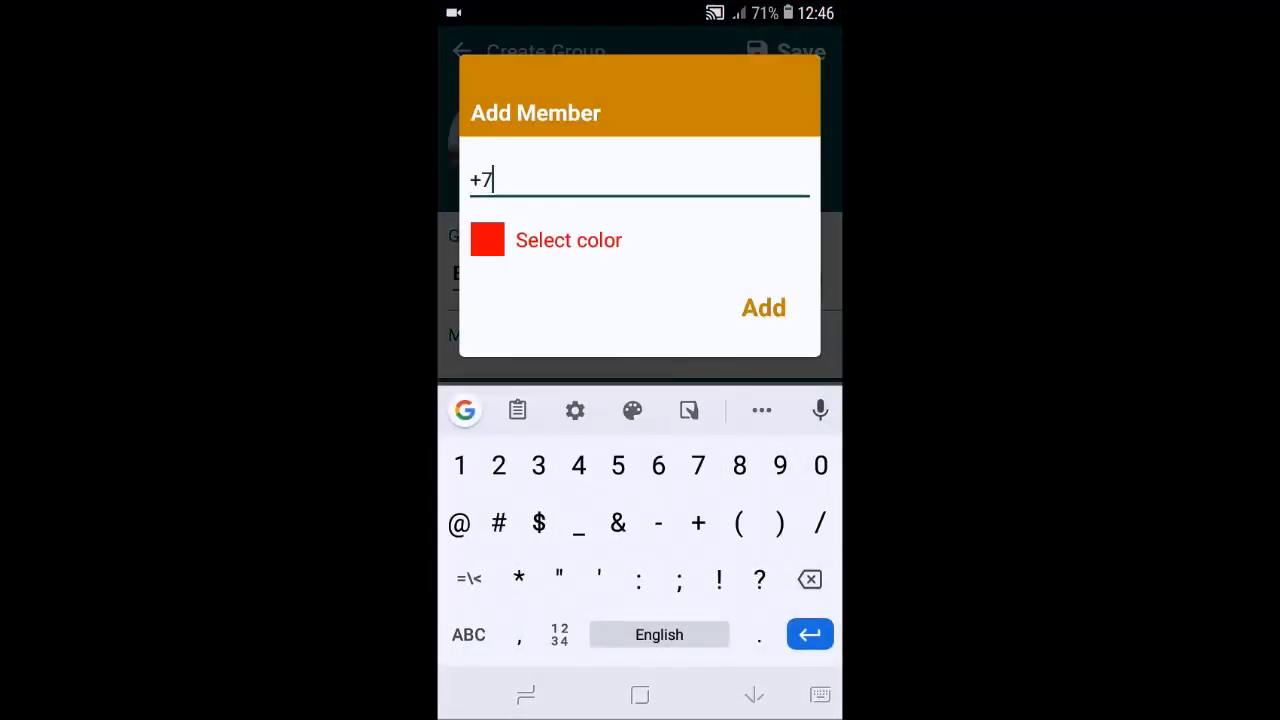
pyautogui.click(468, 634)
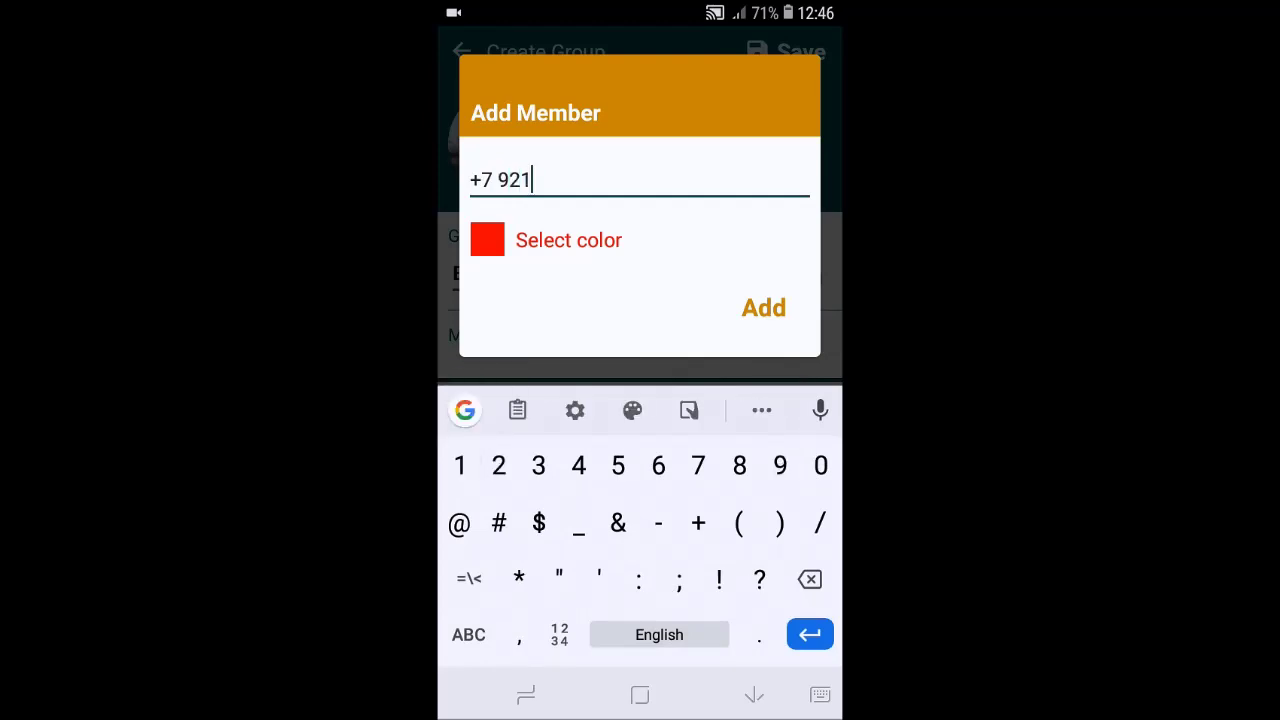
pyautogui.click(468, 634)
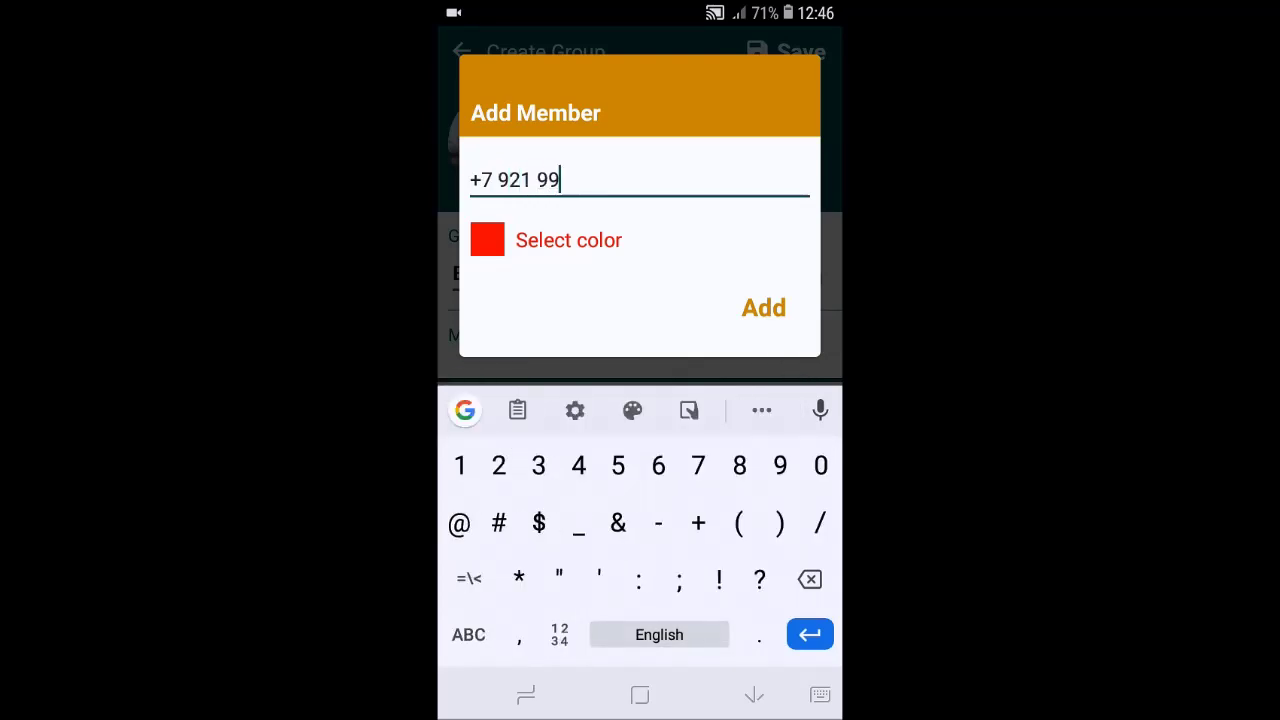
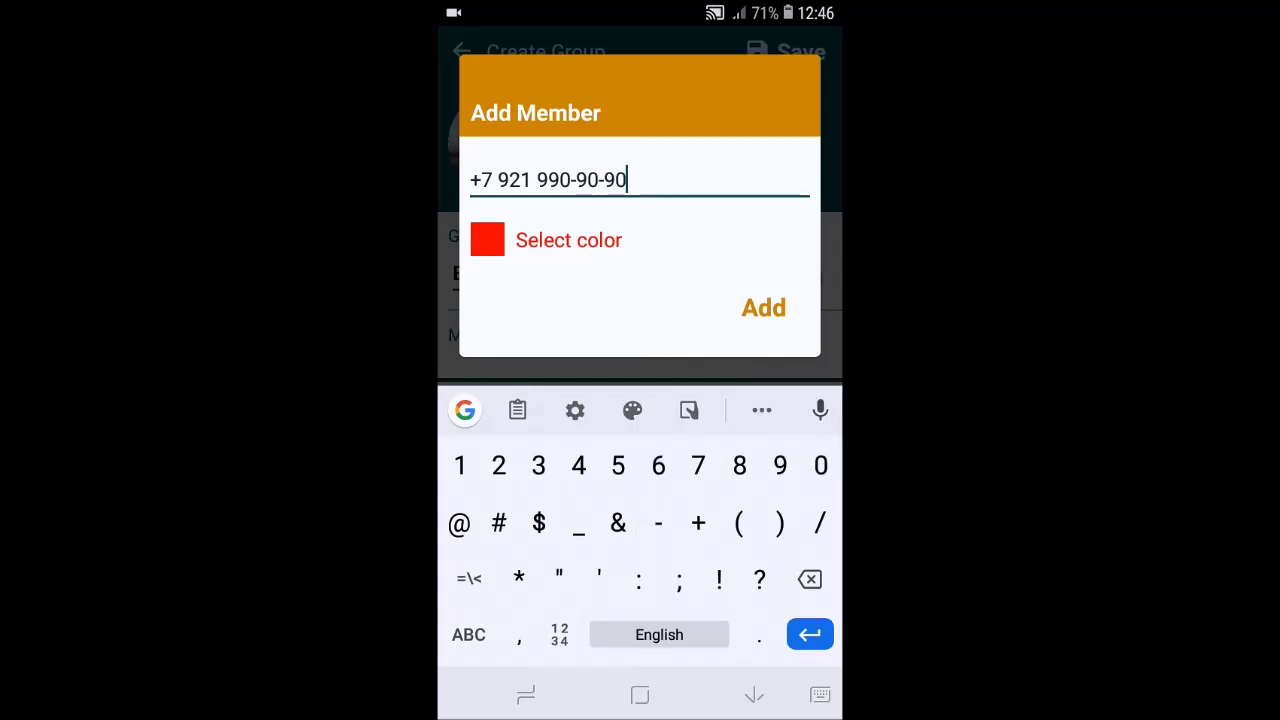
# Tag the phone-number member cyan and add them to the group
pyautogui.click(568, 240)
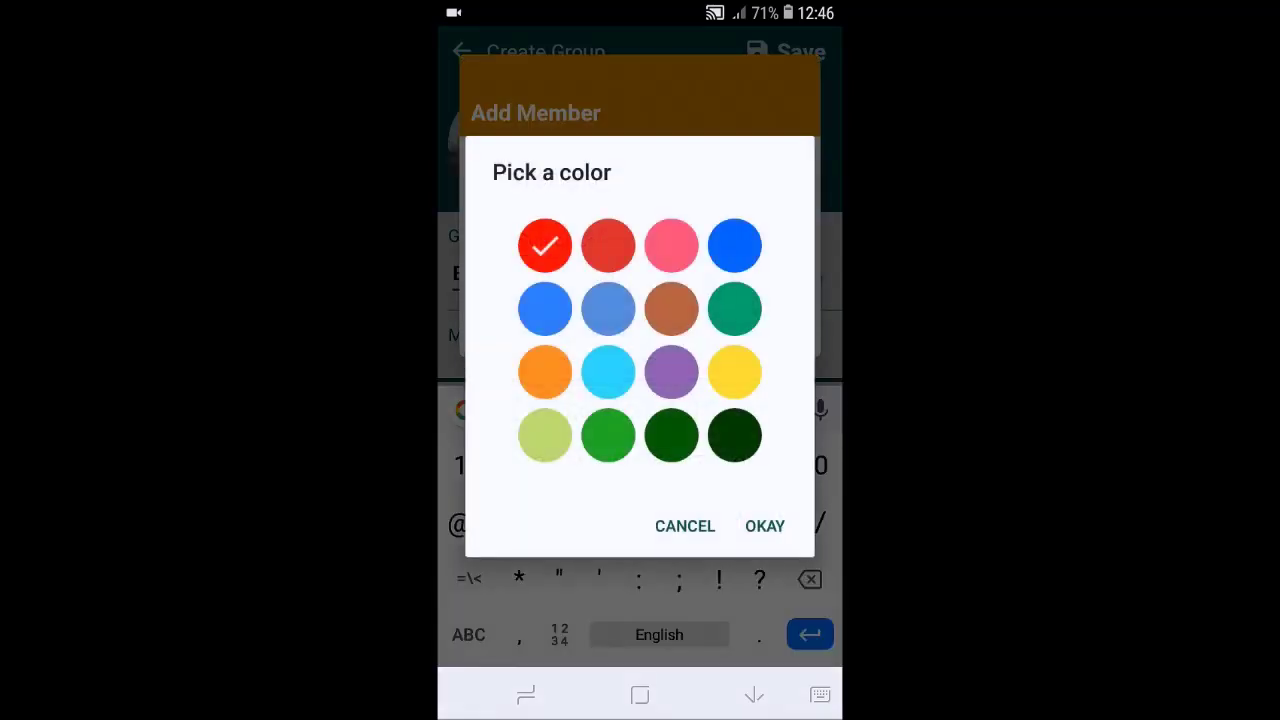
pyautogui.click(608, 371)
pyautogui.click(765, 526)
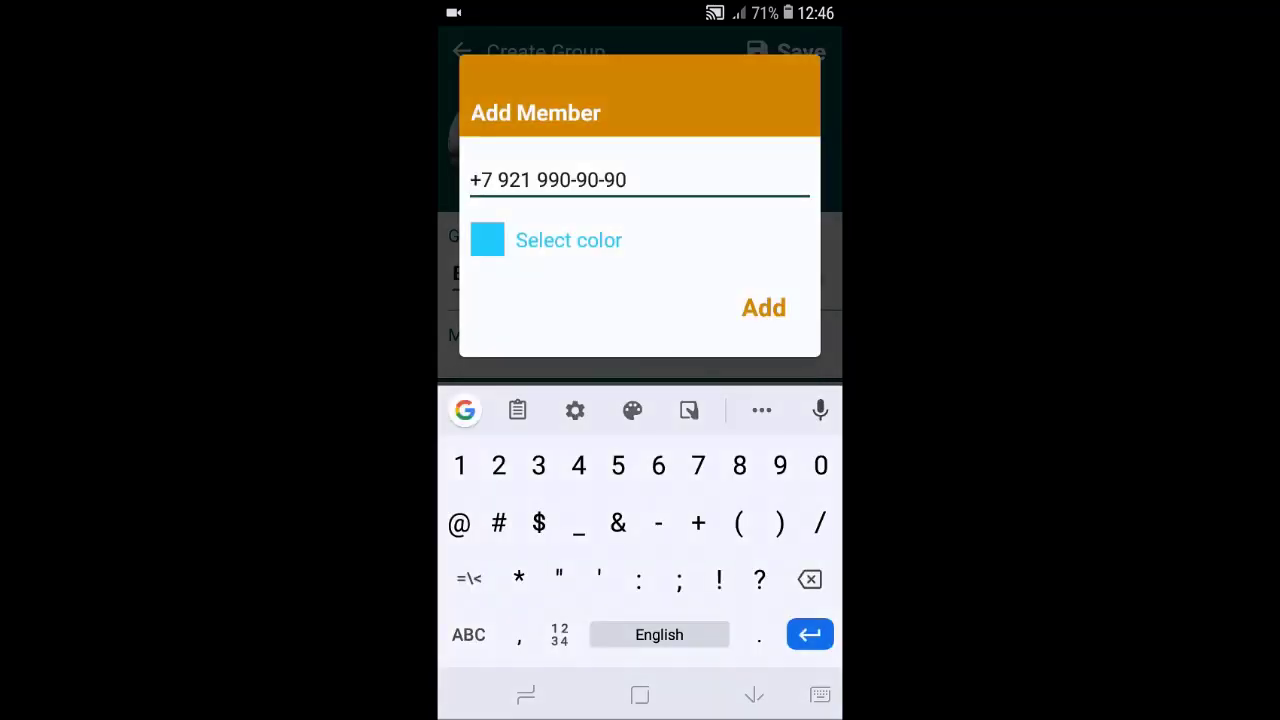
pyautogui.click(763, 307)
# Add a second member with a dark green colour, entering the member's name
pyautogui.click(640, 383)
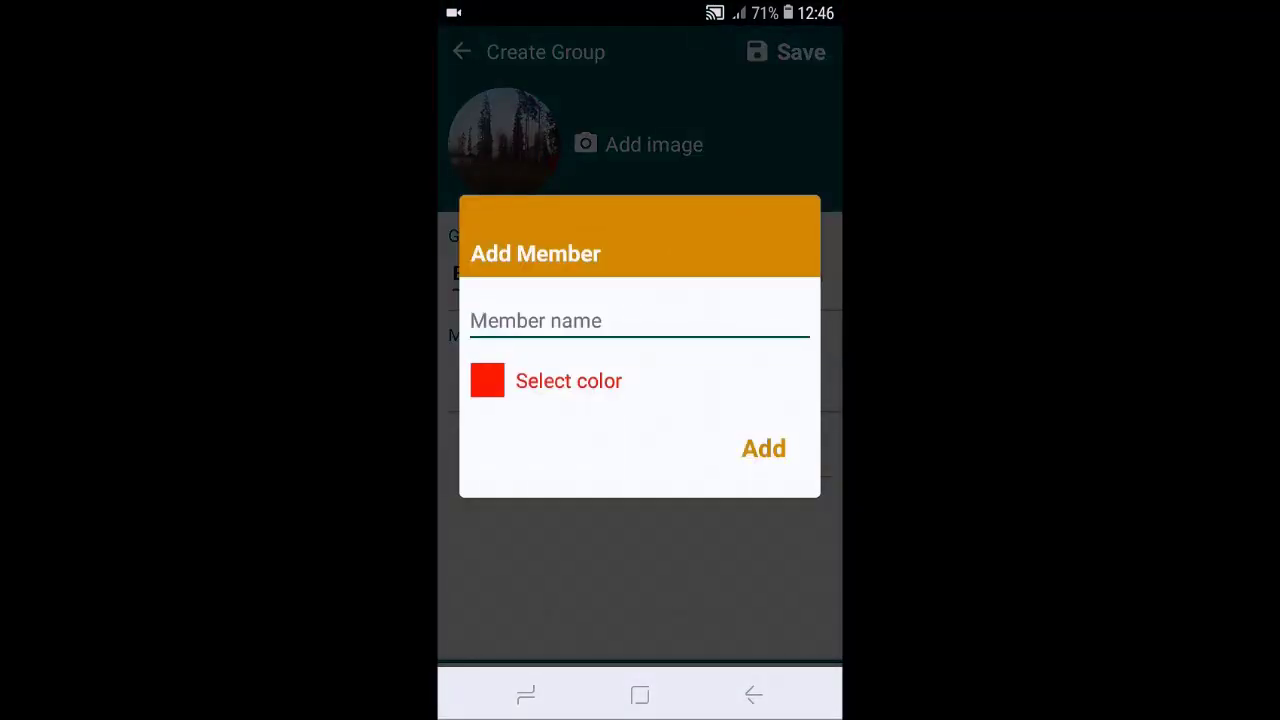
pyautogui.click(568, 381)
pyautogui.click(734, 435)
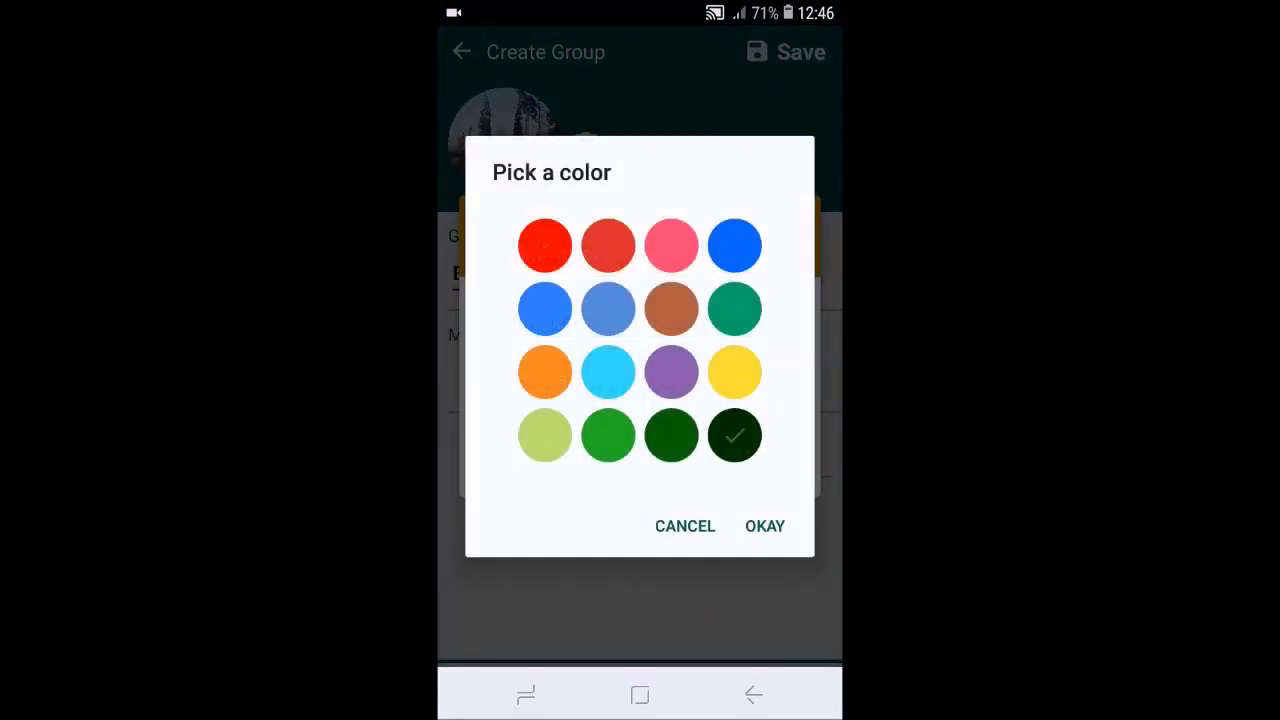
pyautogui.click(765, 526)
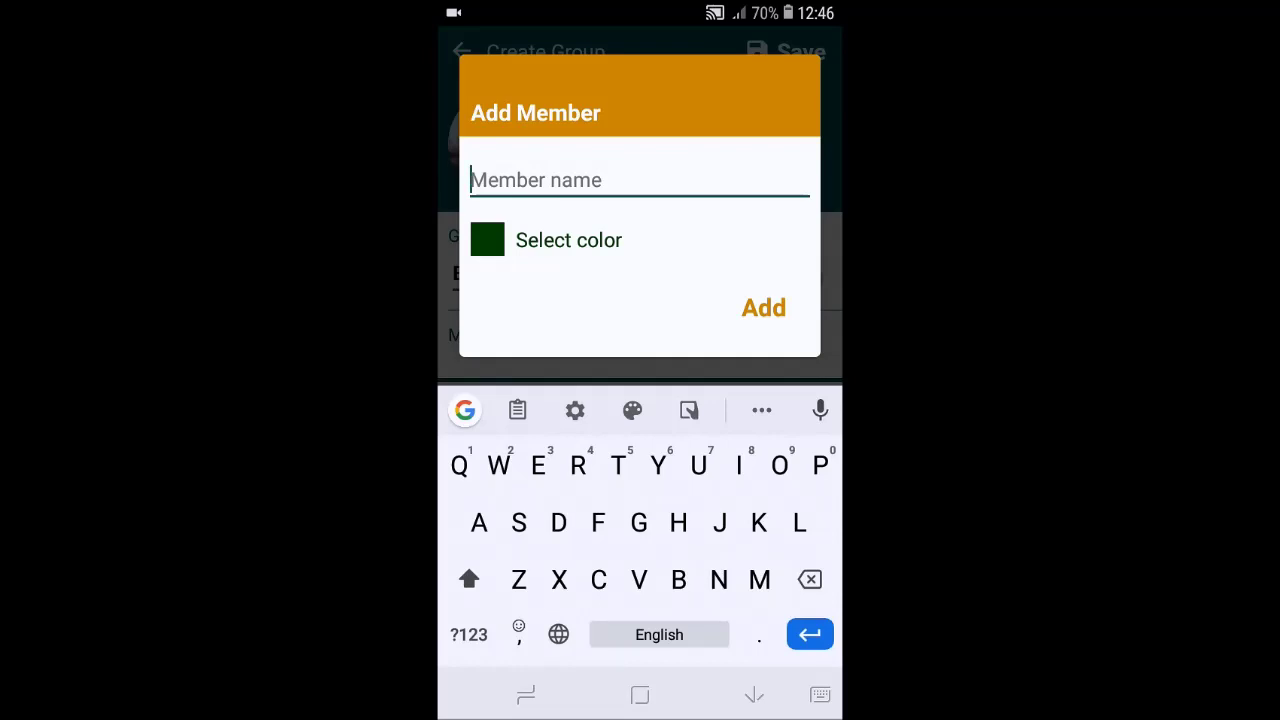
pyautogui.write('Bi')
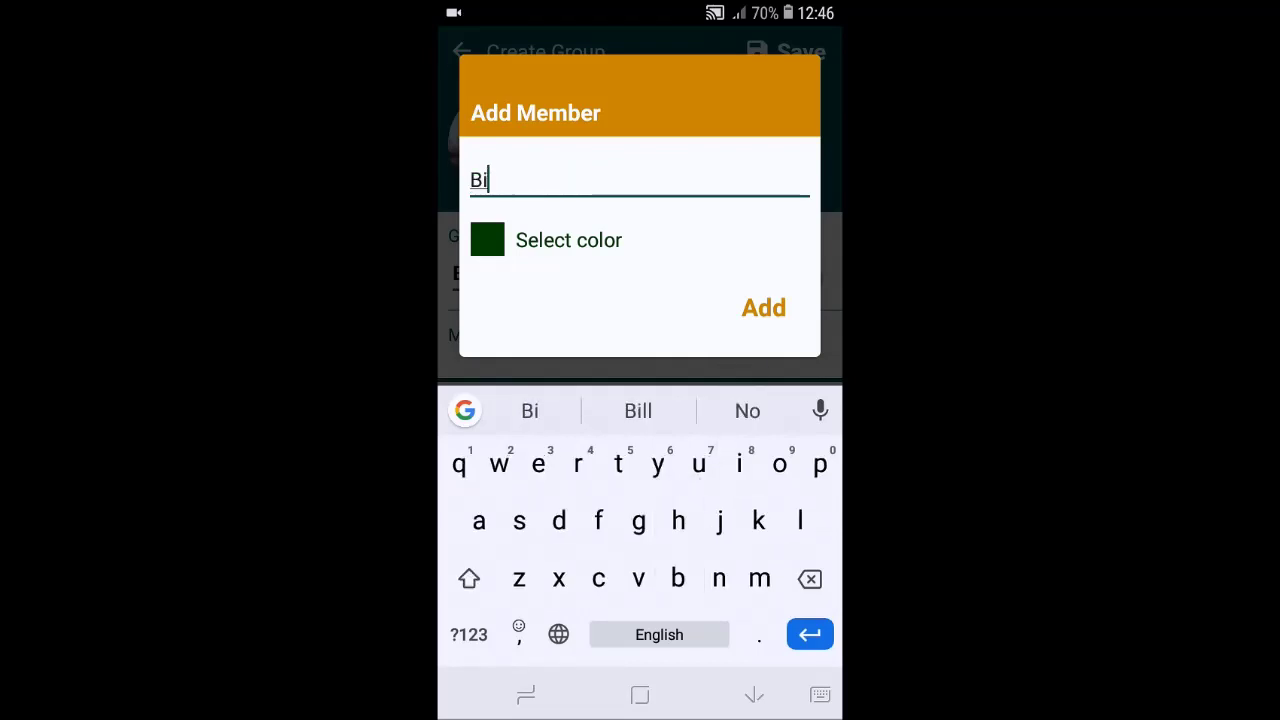
pyautogui.write('ll ')
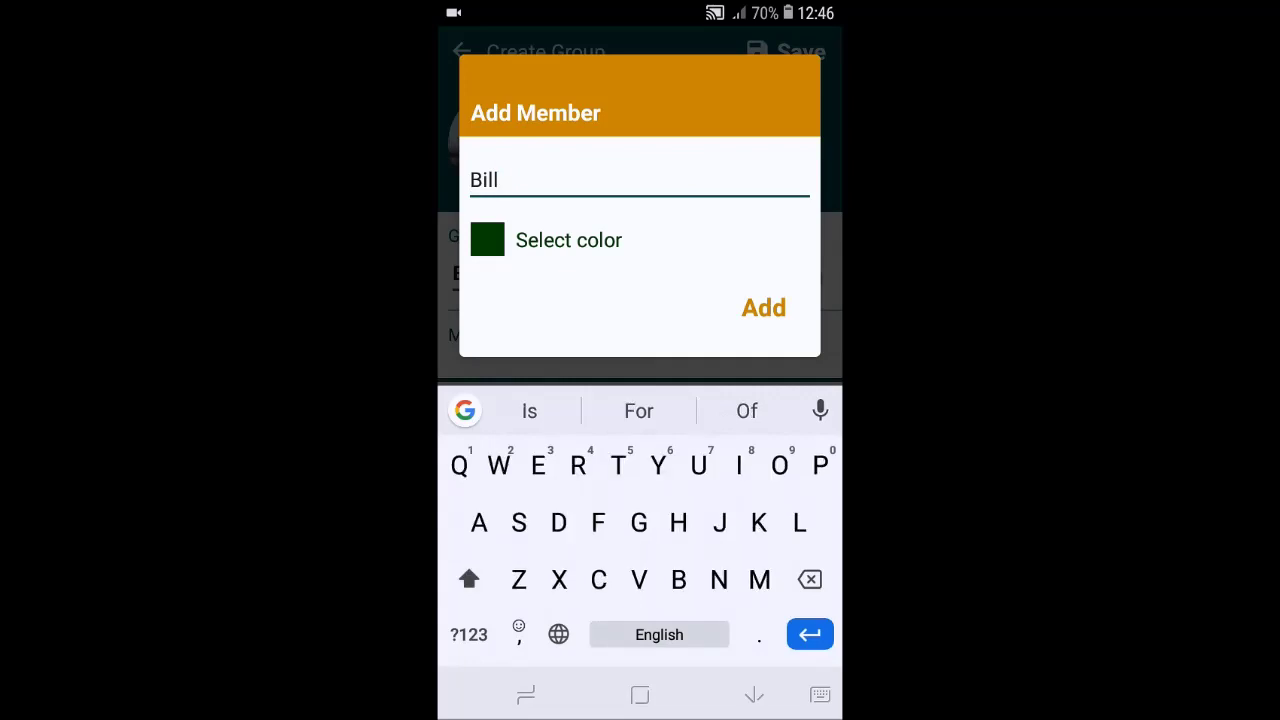
pyautogui.write('Sams')
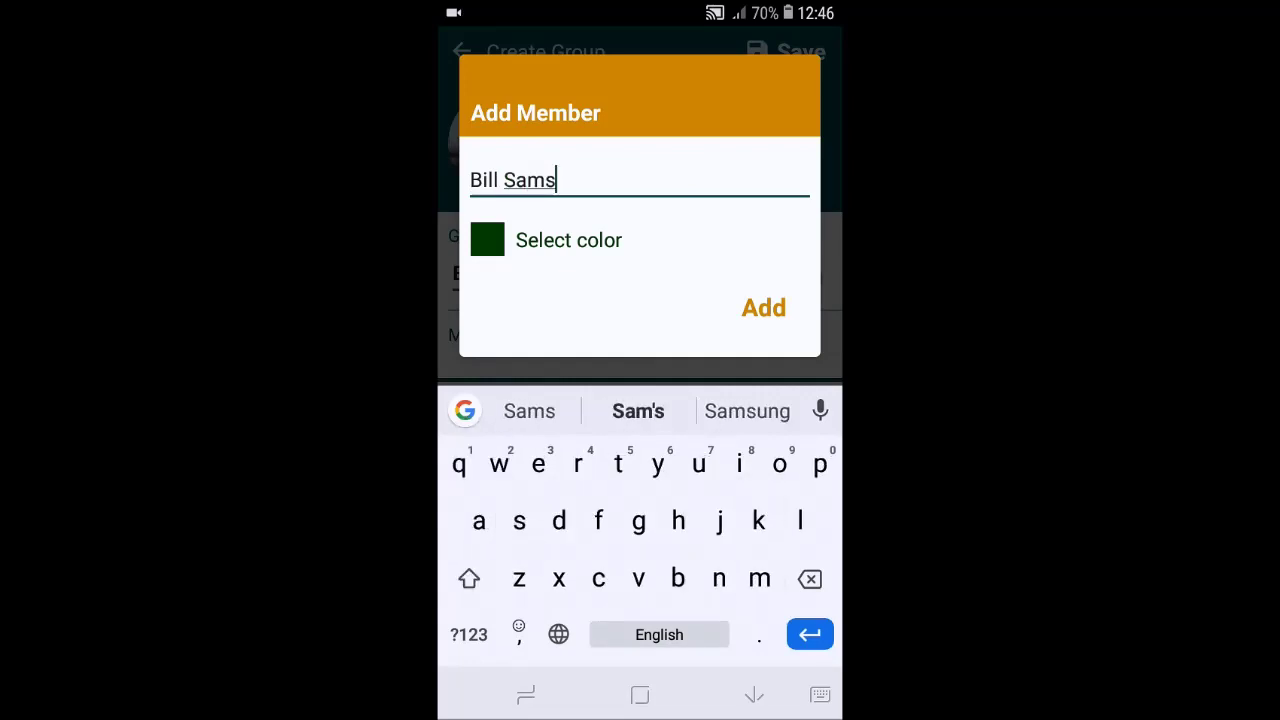
pyautogui.write('ung')
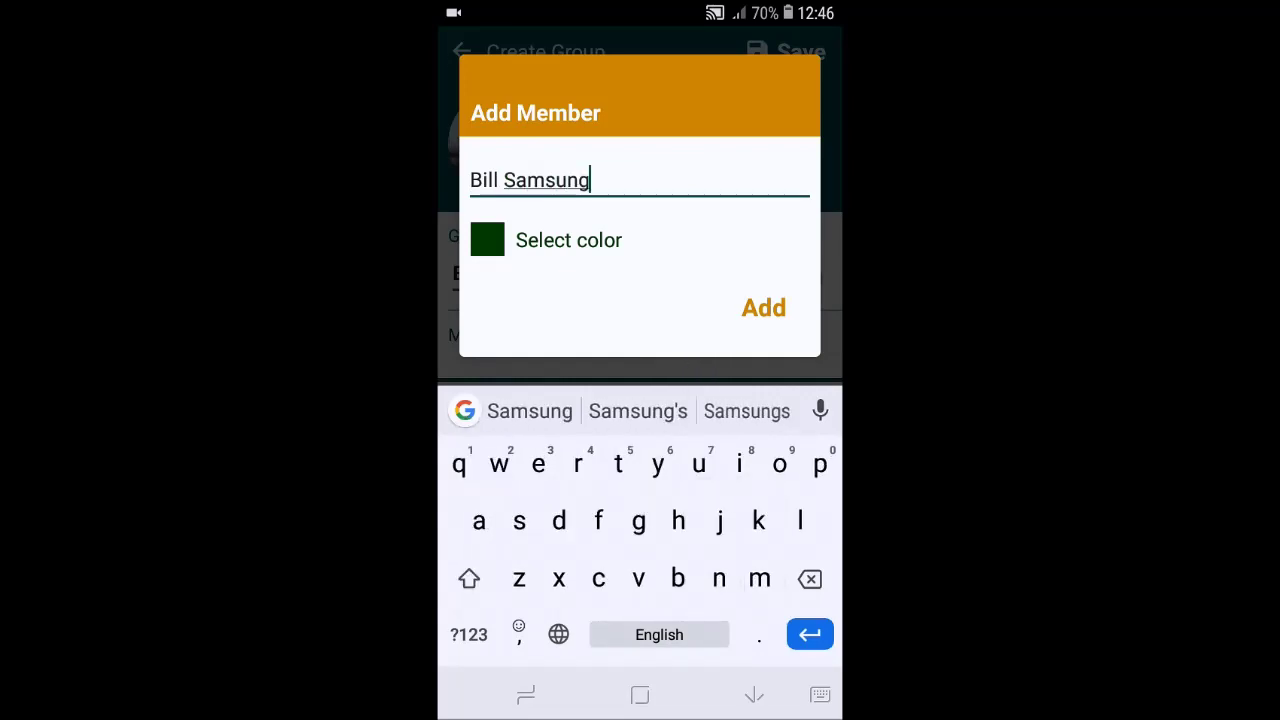
pyautogui.write('ovich')
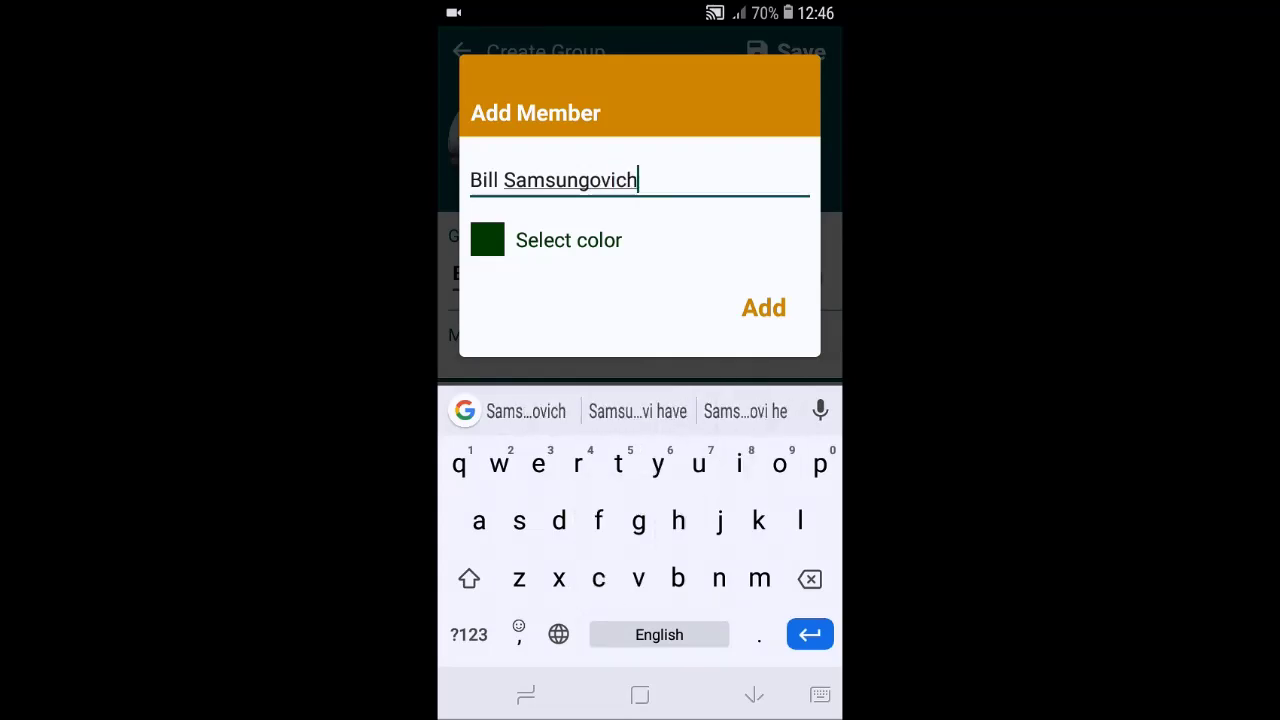
pyautogui.click(763, 307)
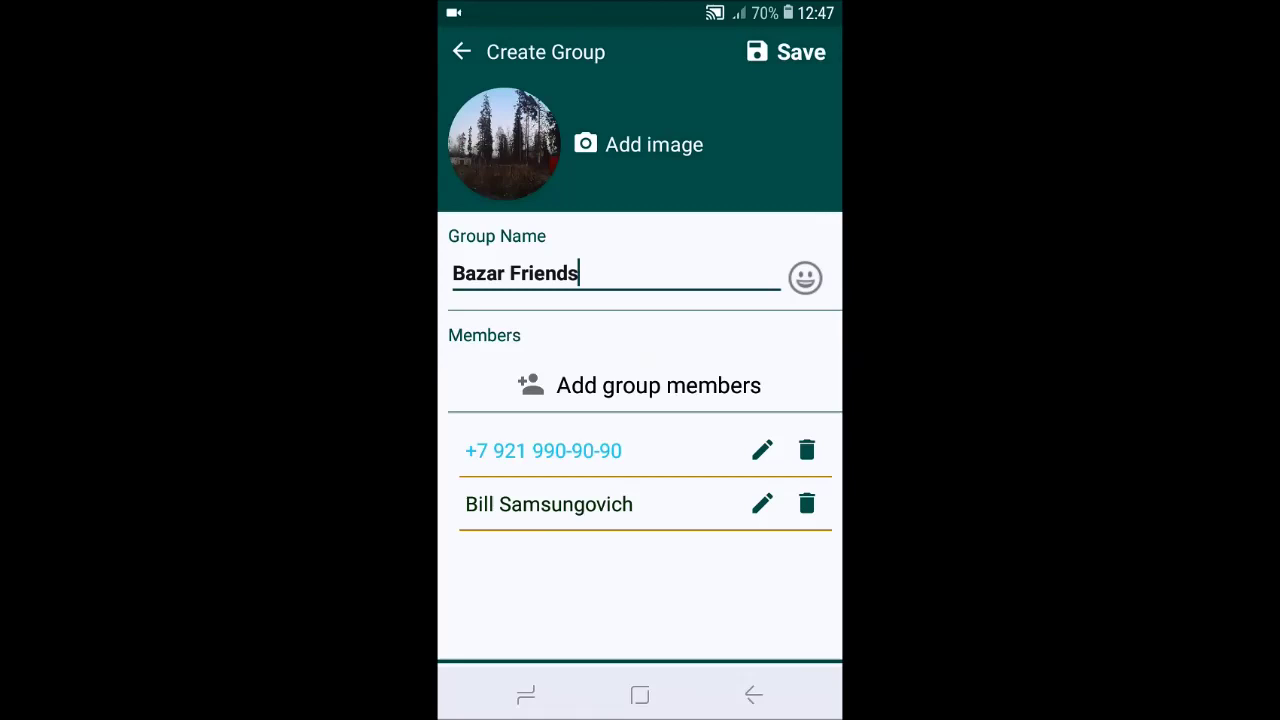
# Save the Bazar Friends group, open its chat and type 'Hello. I love SMS'
pyautogui.click(786, 52)
pyautogui.click(584, 275)
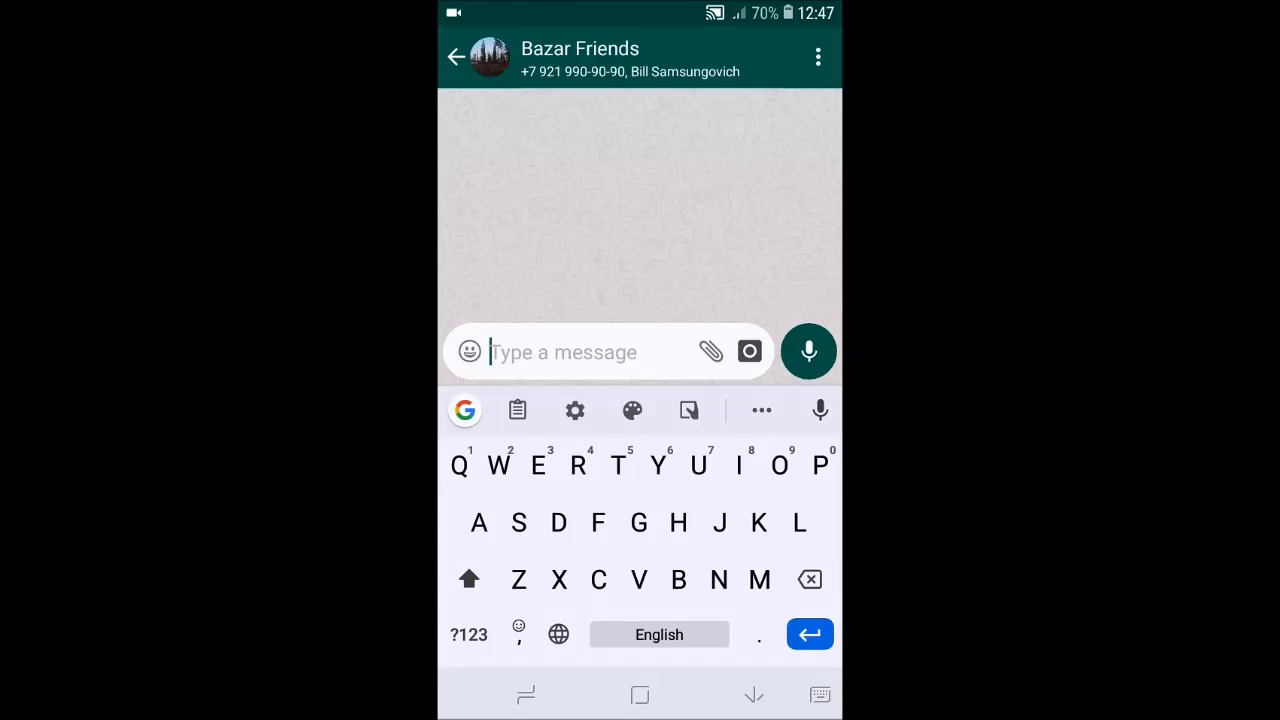
pyautogui.write('Hello')
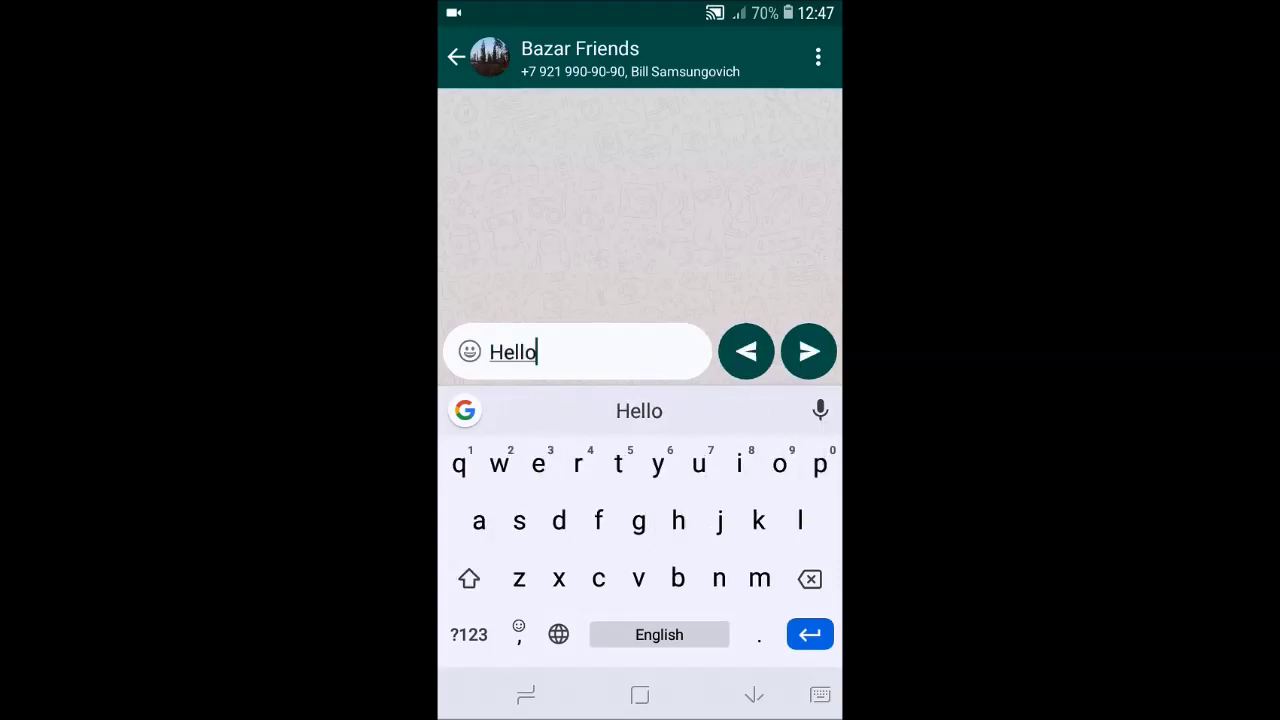
pyautogui.write('. ')
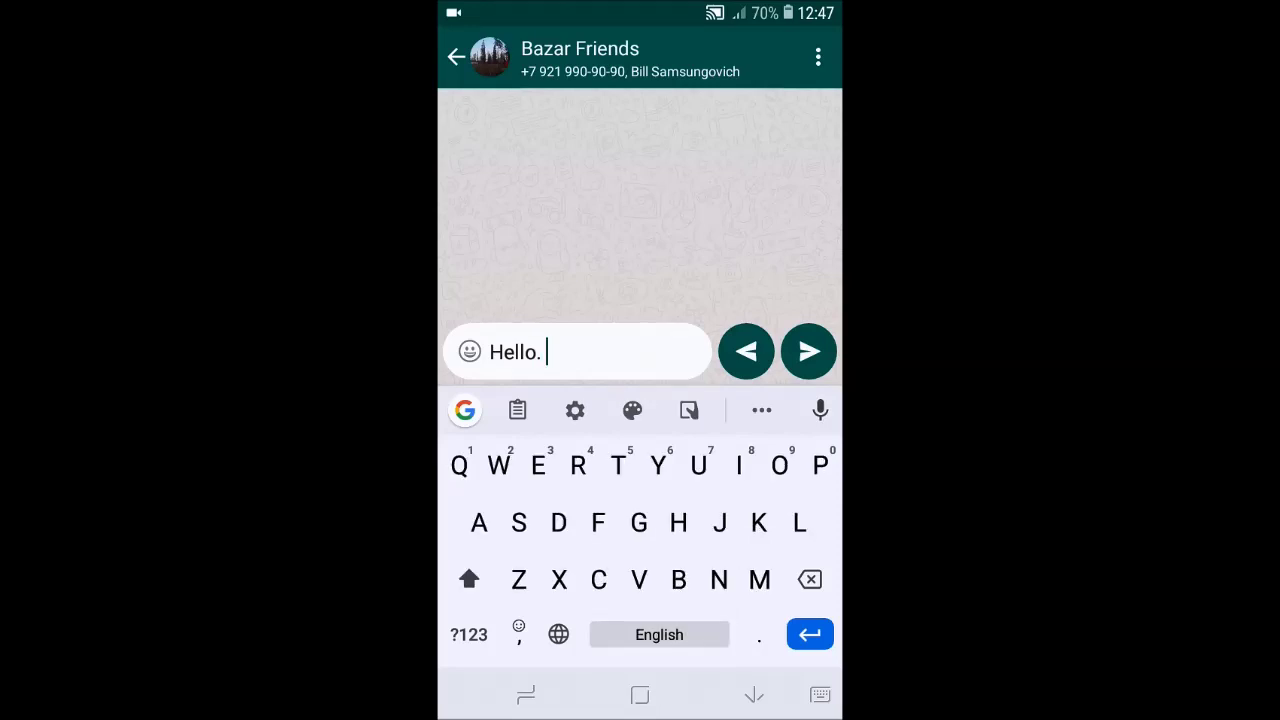
pyautogui.write('I vo')
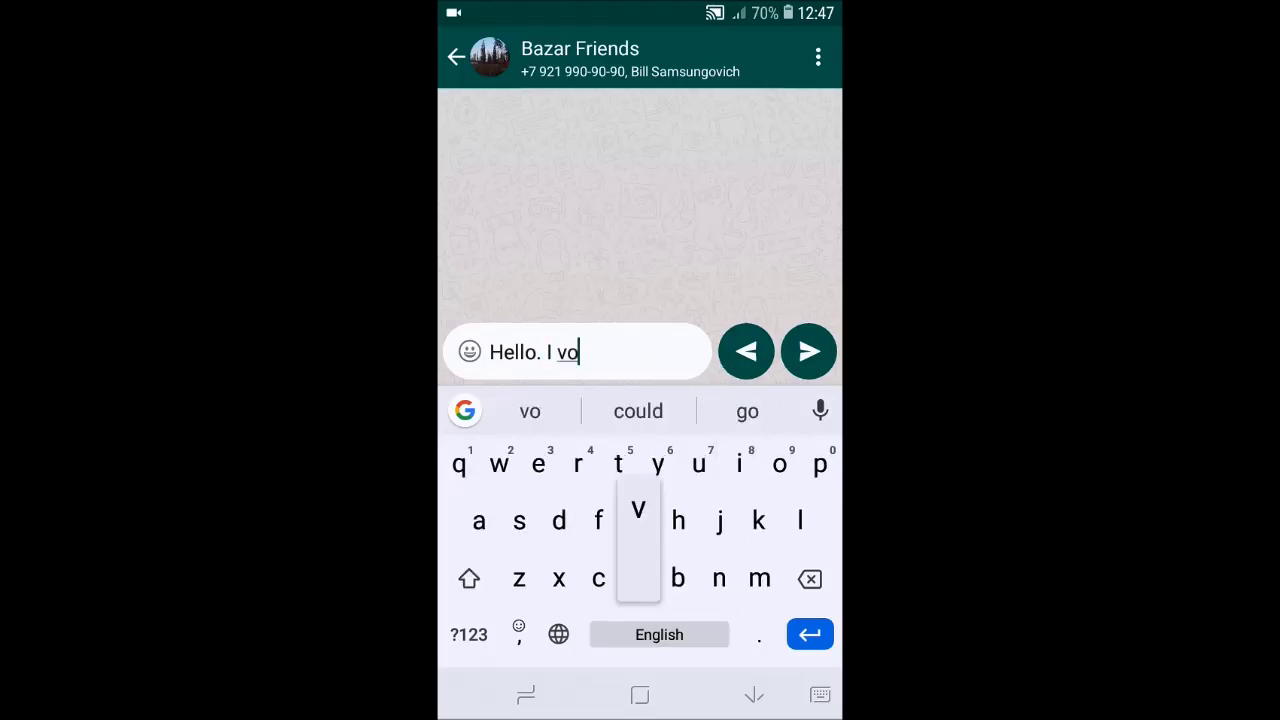
pyautogui.write('v')
pyautogui.press('BackSpace')
pyautogui.press('BackSpace')
pyautogui.press('BackSpace')
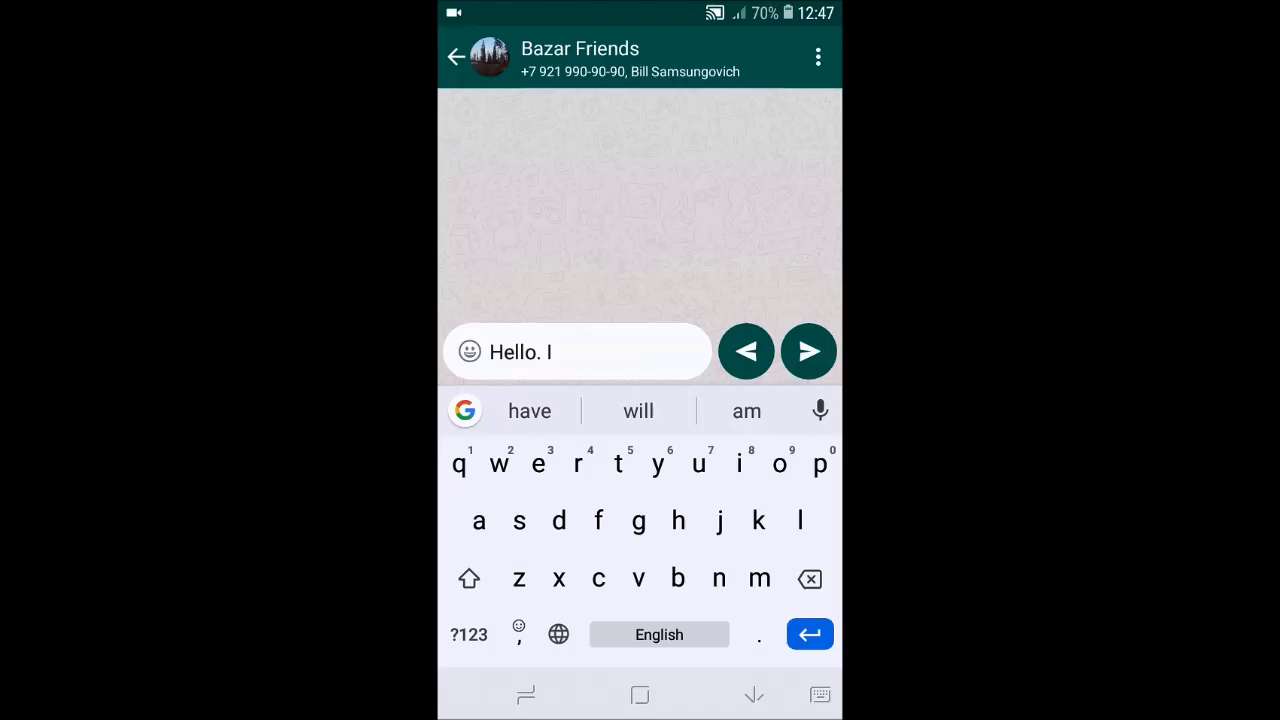
pyautogui.write('l')
pyautogui.write('ov')
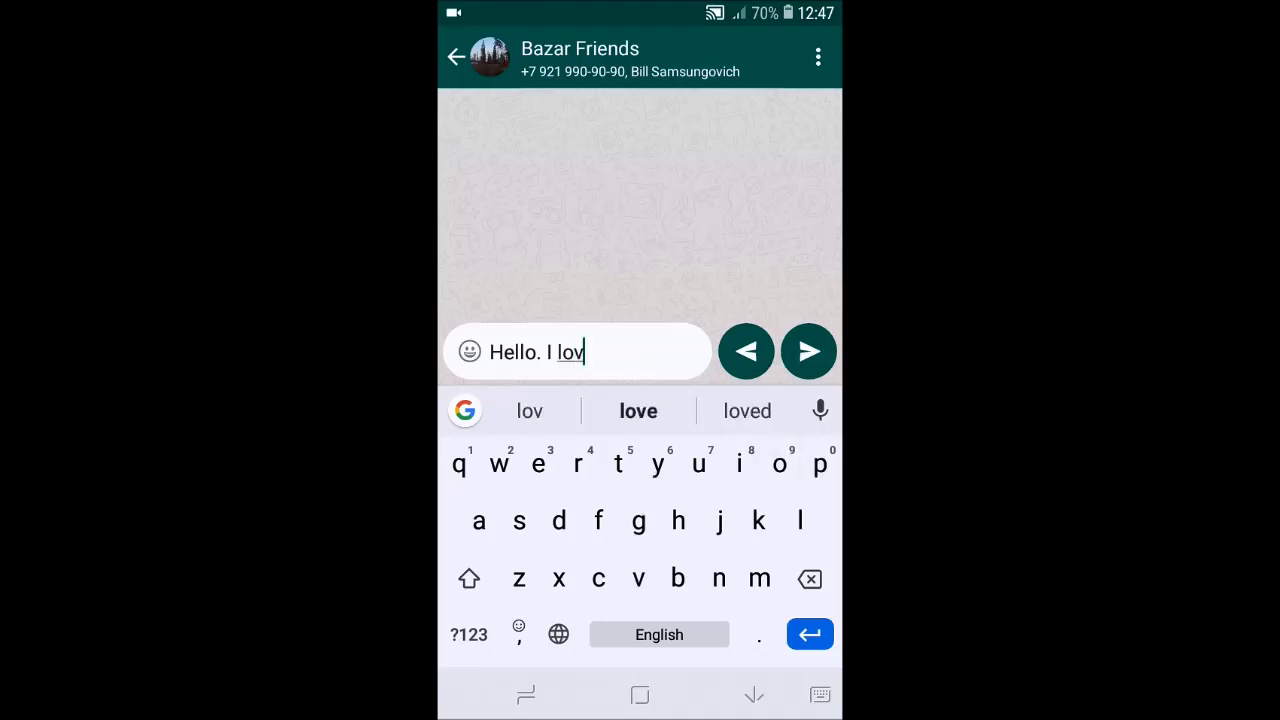
pyautogui.write('e SMS')
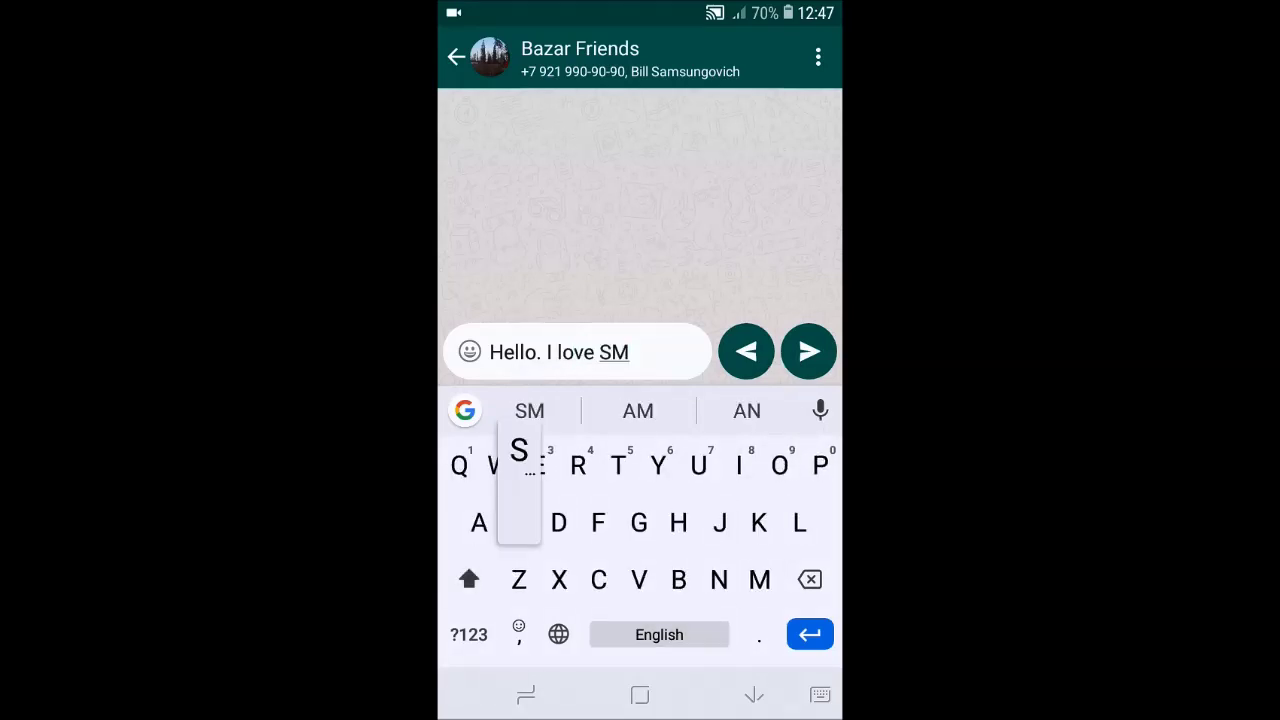
# Add '!!!' and post the message as incoming from the phone-number member
pyautogui.click(468, 634)
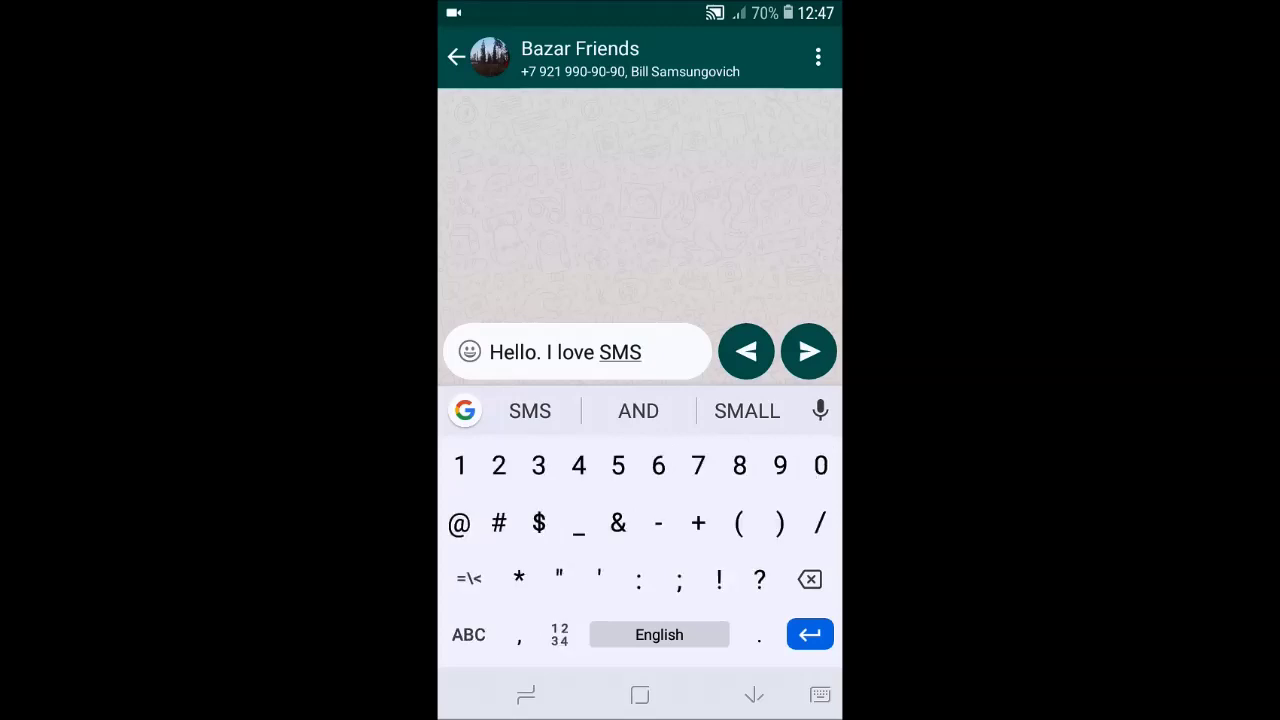
pyautogui.write('!!!')
pyautogui.click(468, 634)
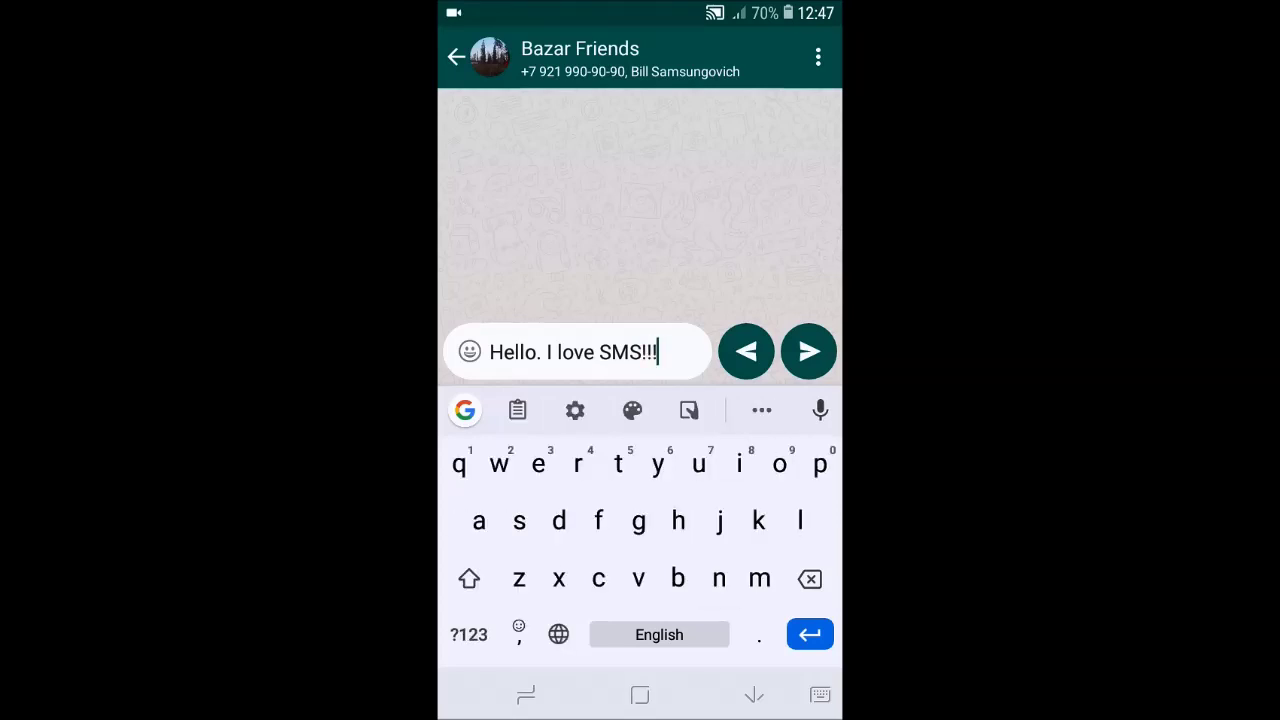
pyautogui.click(746, 351)
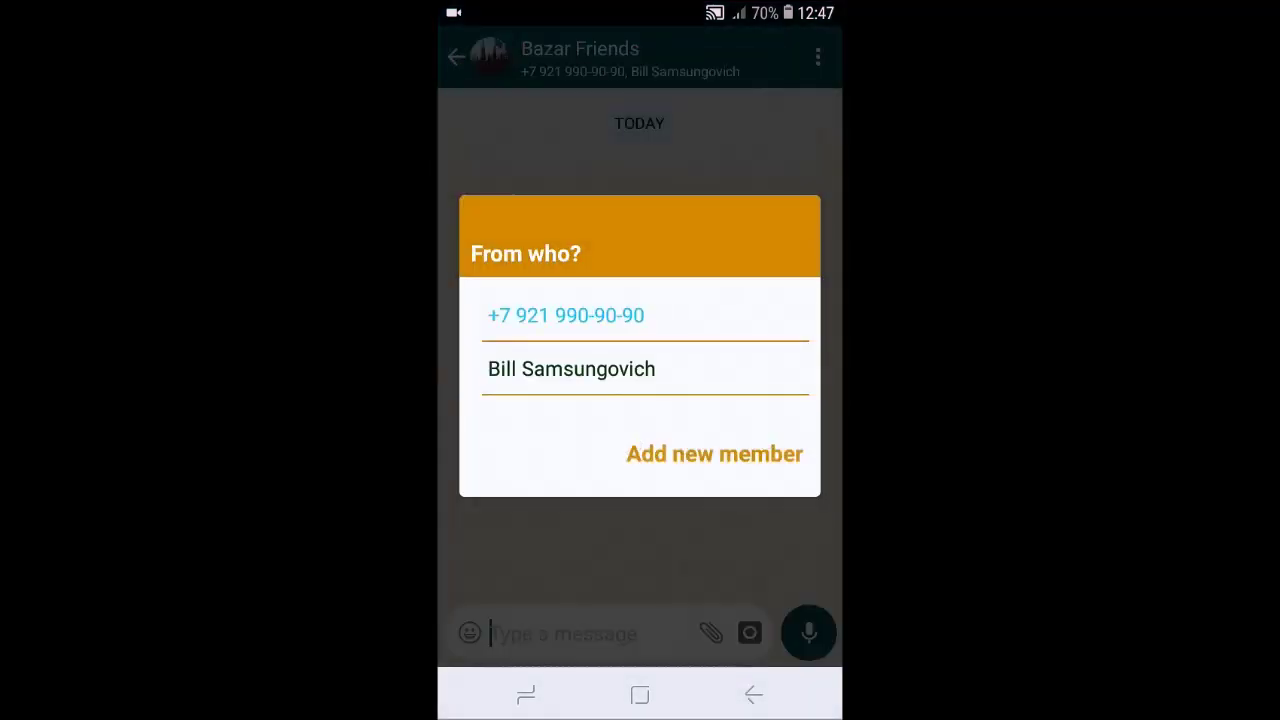
pyautogui.click(566, 315)
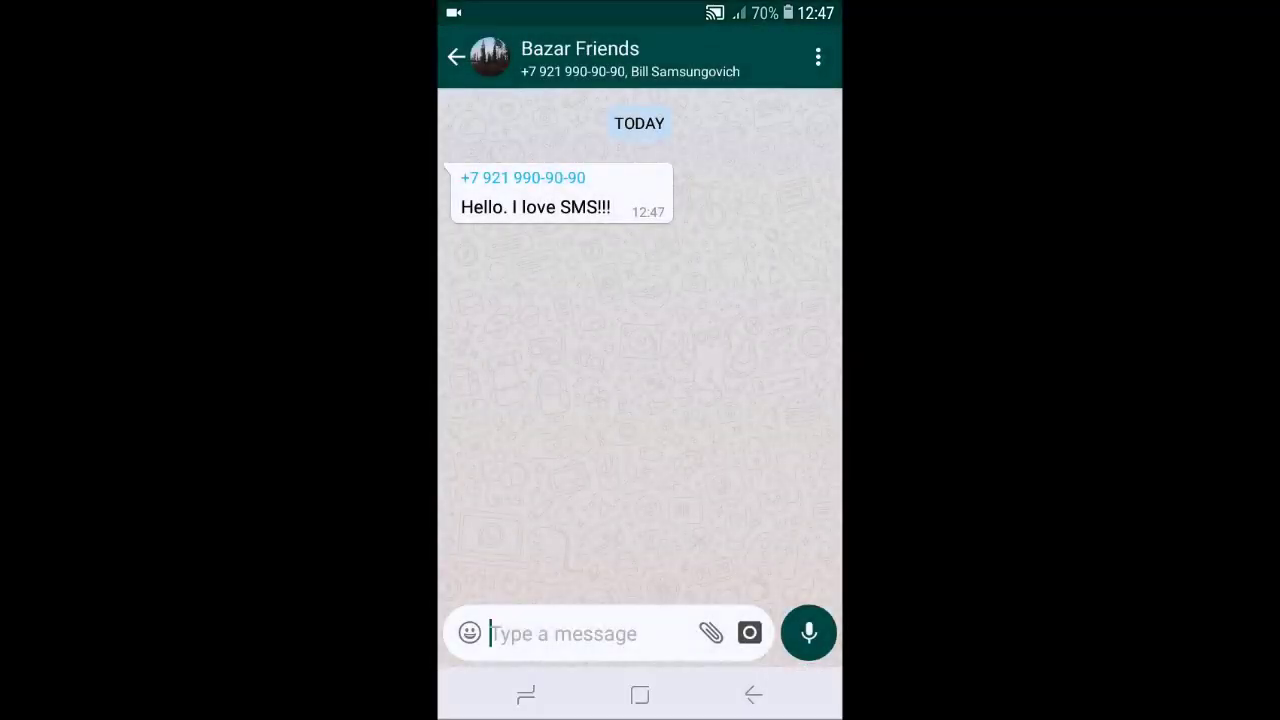
pyautogui.click(563, 633)
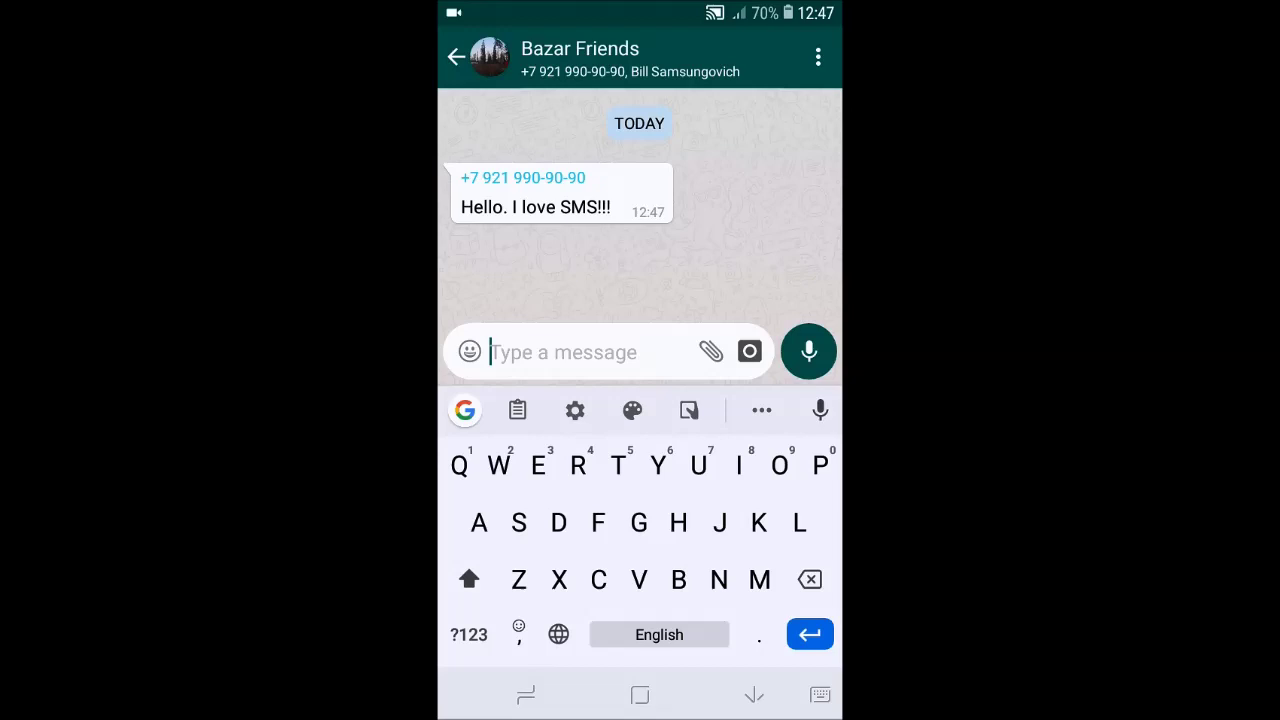
# Post 'What???' as an incoming message from the named second member
pyautogui.write('What')
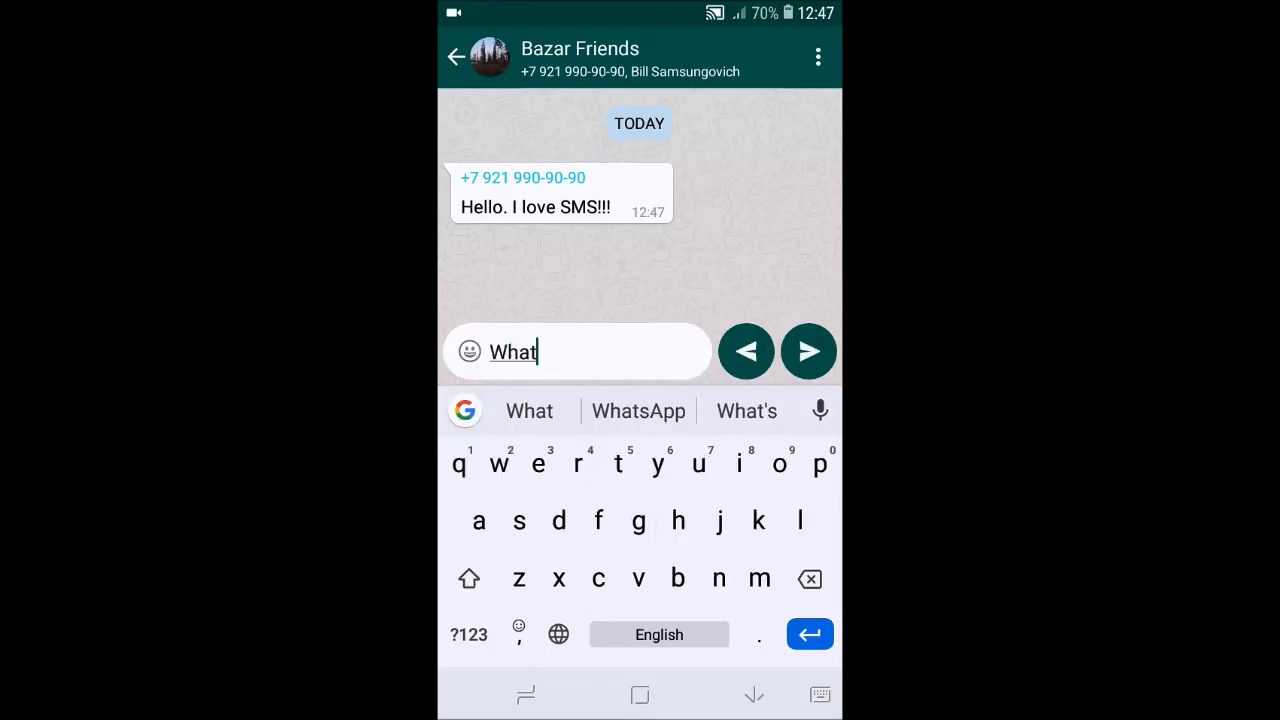
pyautogui.click(468, 634)
pyautogui.write('???')
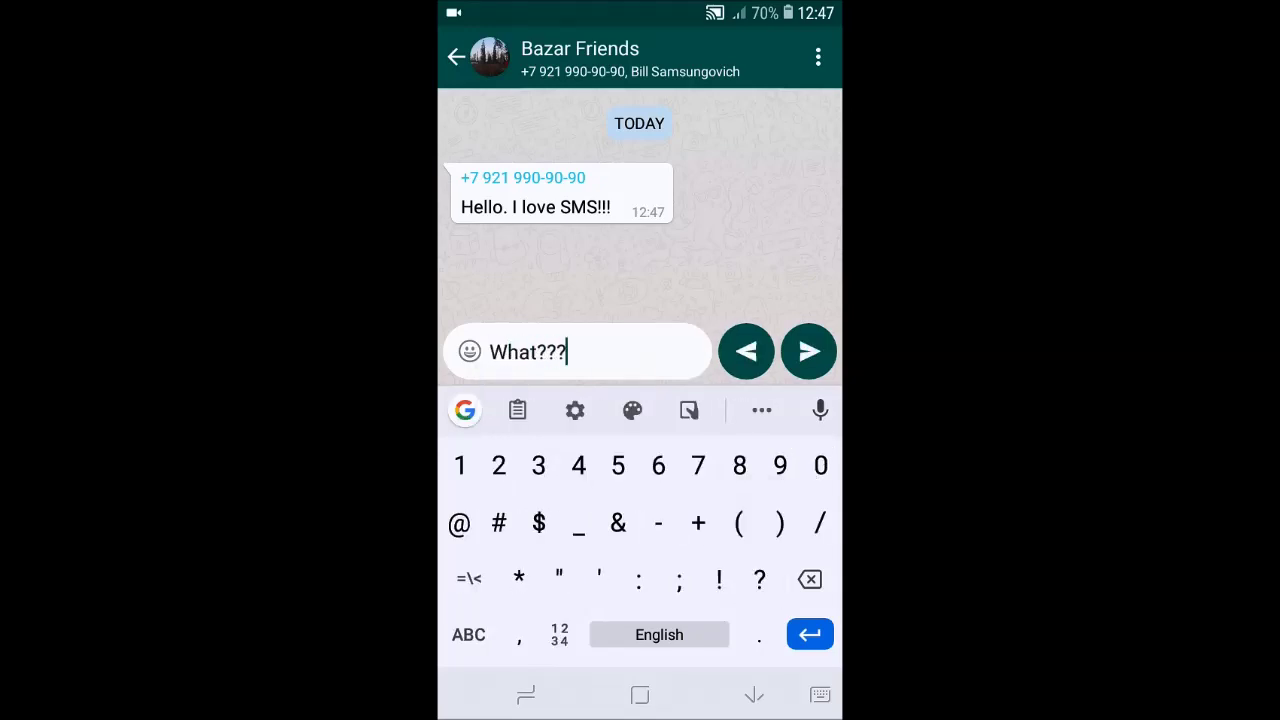
pyautogui.click(468, 634)
pyautogui.click(746, 351)
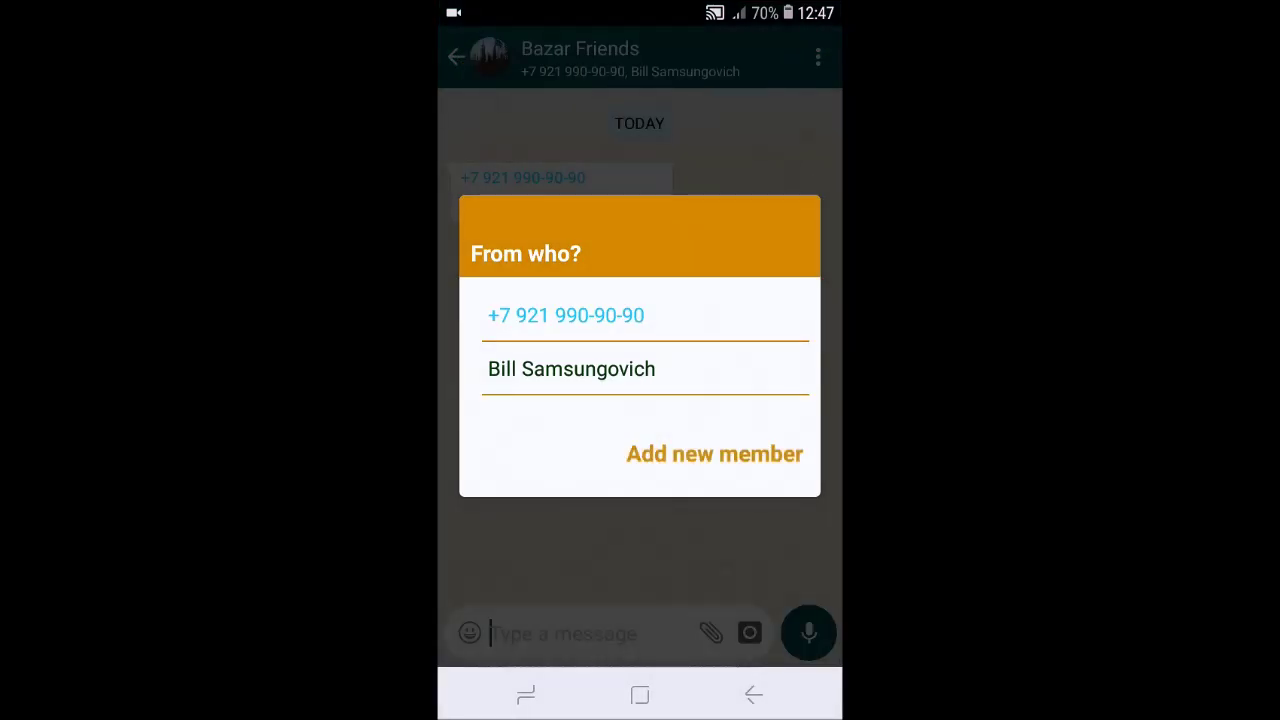
pyautogui.click(571, 369)
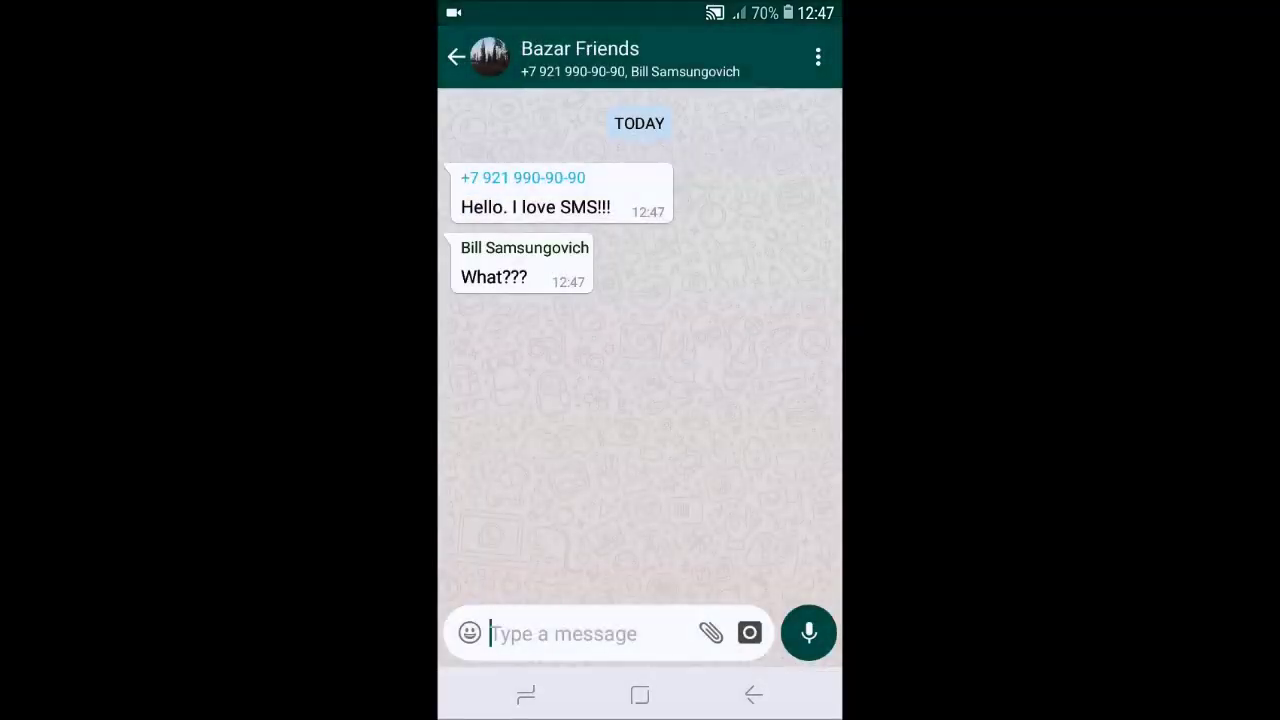
pyautogui.click(563, 633)
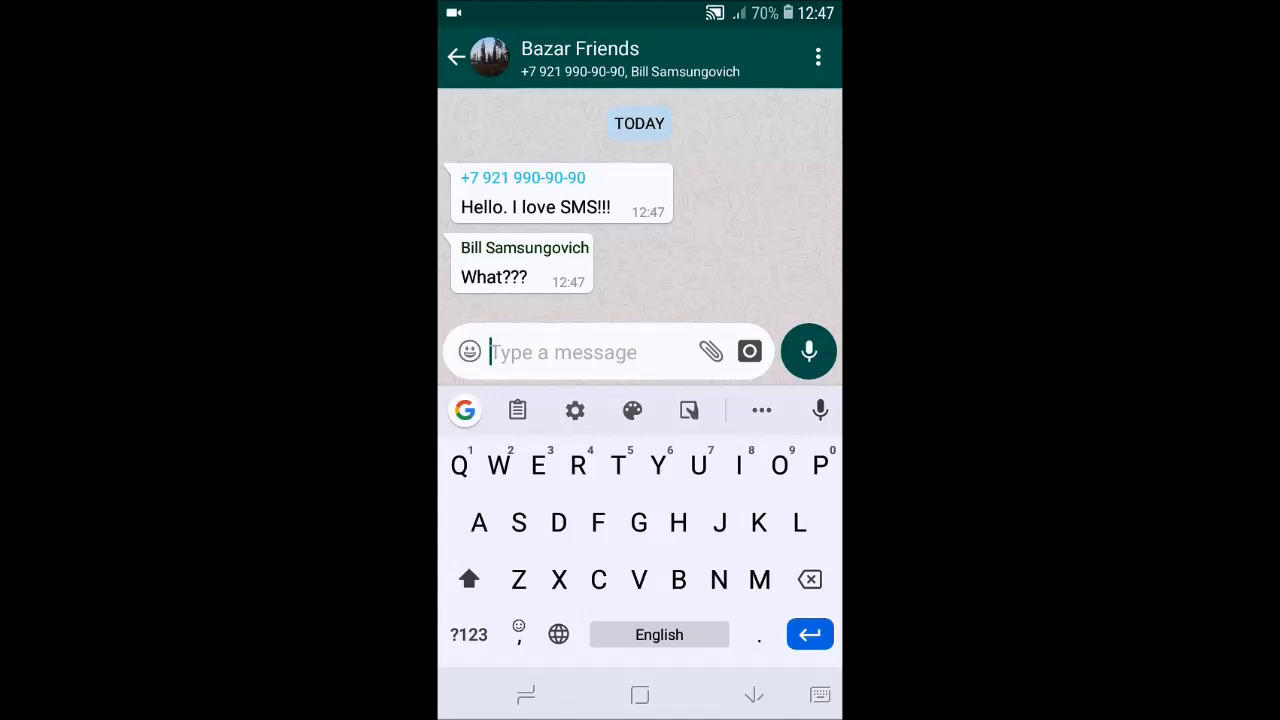
# Send 'Hello everybody' as your own outgoing message and hide the keyboard
pyautogui.write('Hello')
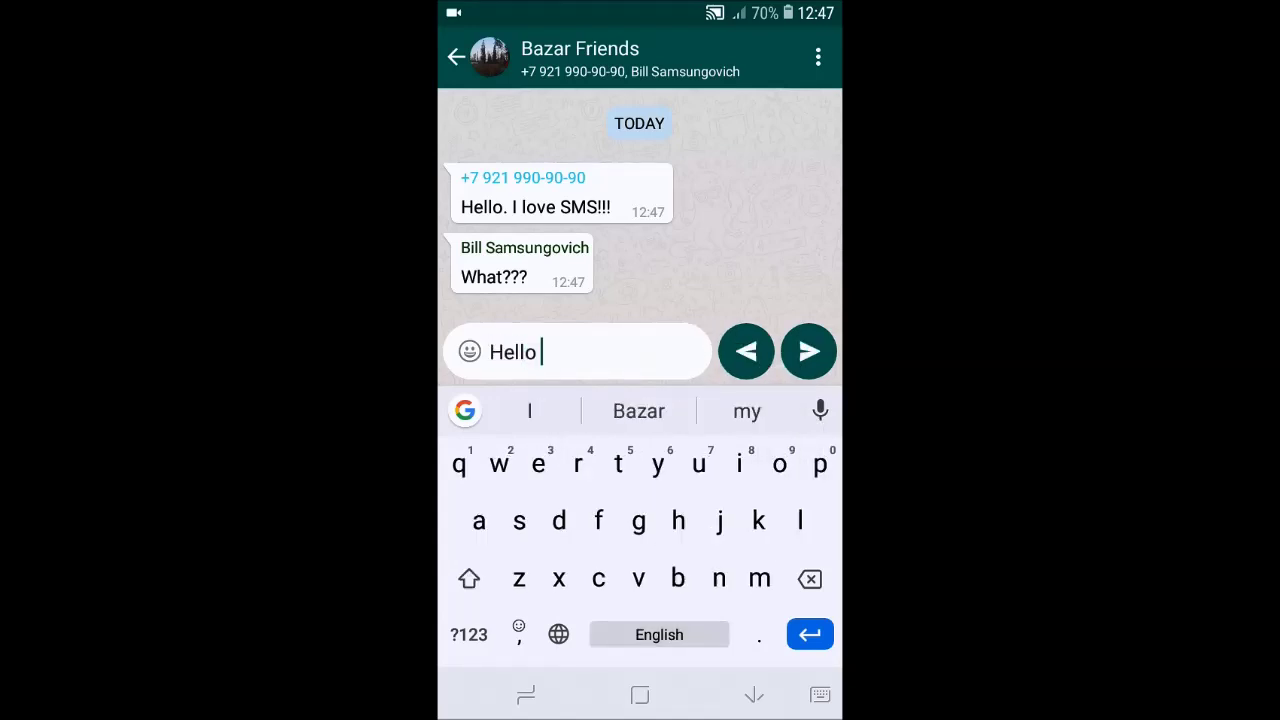
pyautogui.write(' e')
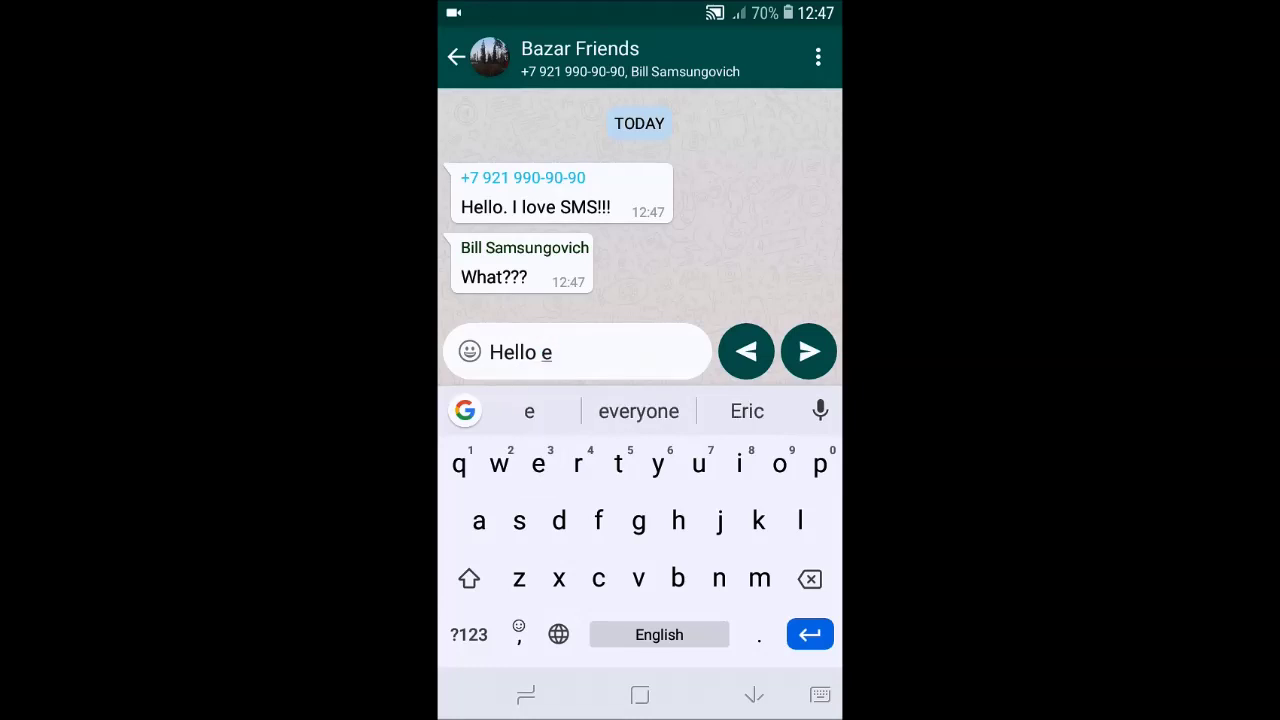
pyautogui.write('very')
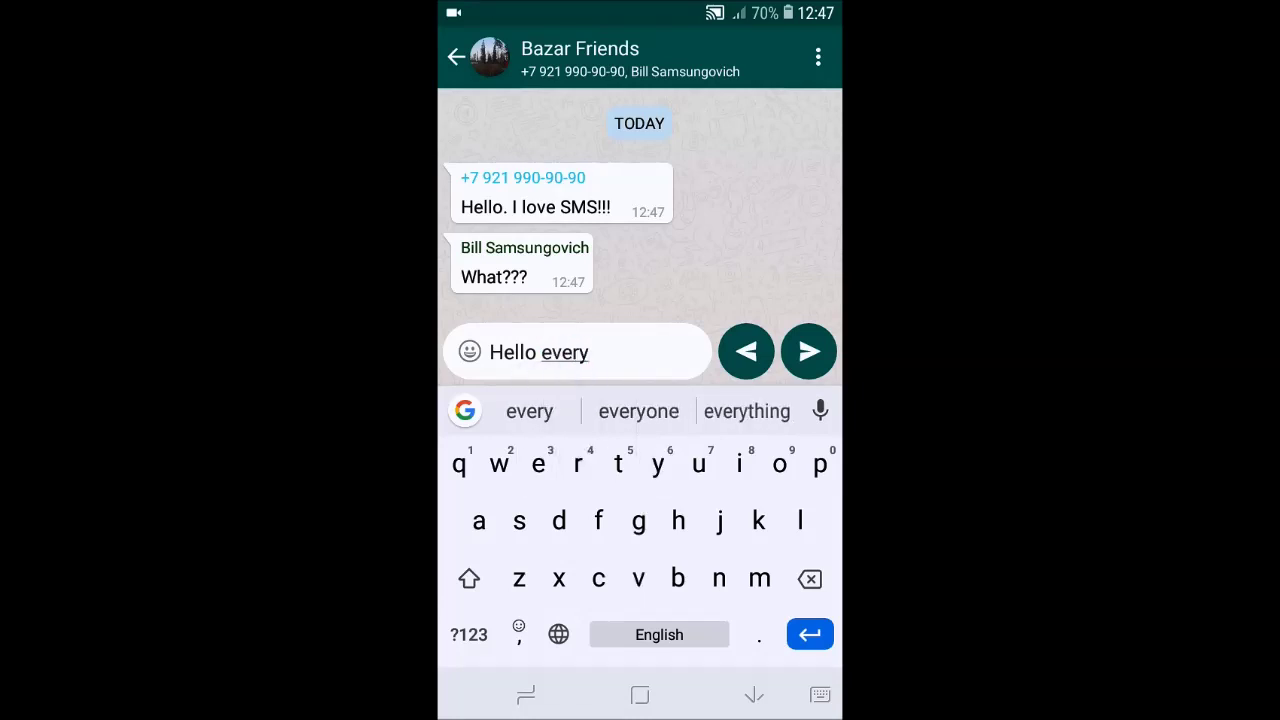
pyautogui.write('body')
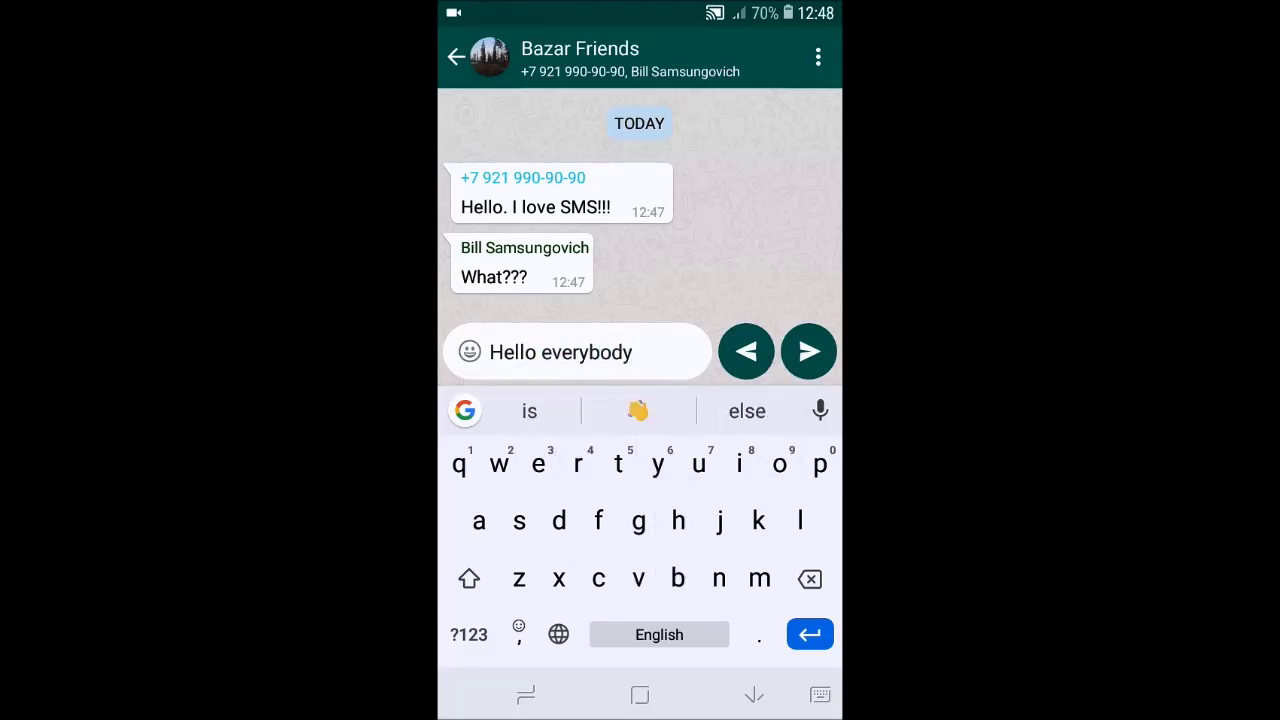
pyautogui.click(809, 351)
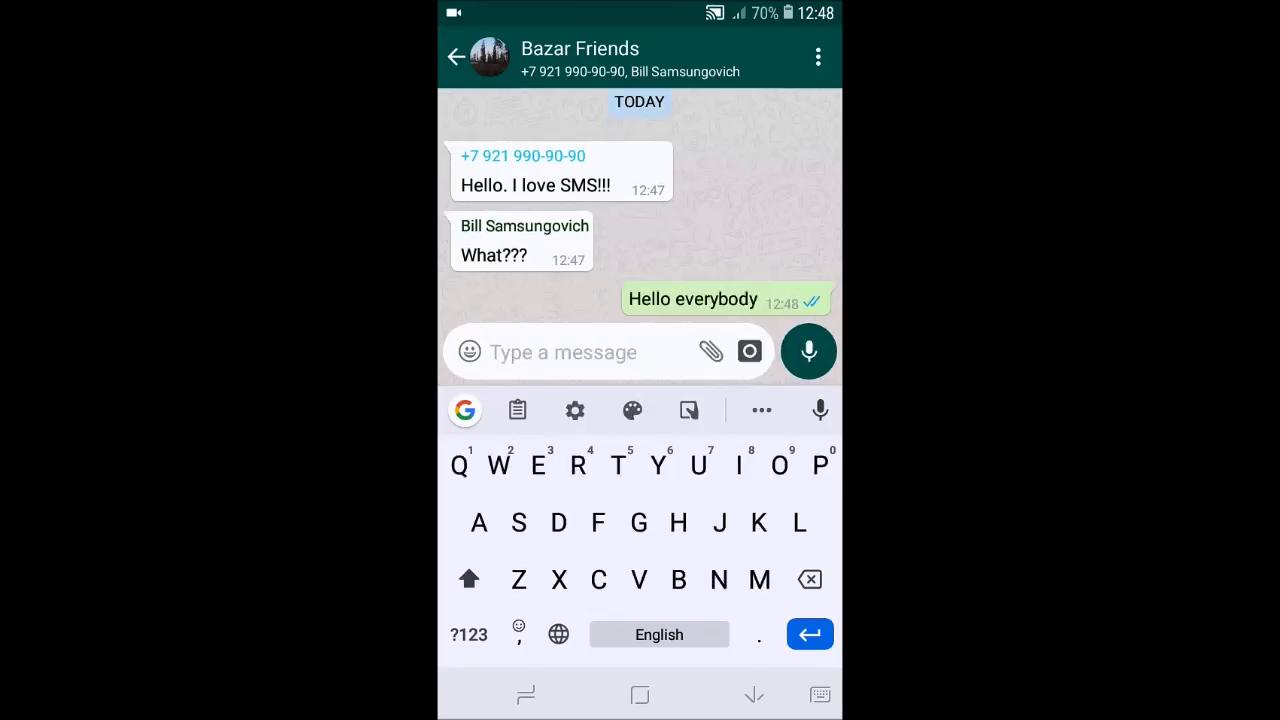
pyautogui.click(754, 695)
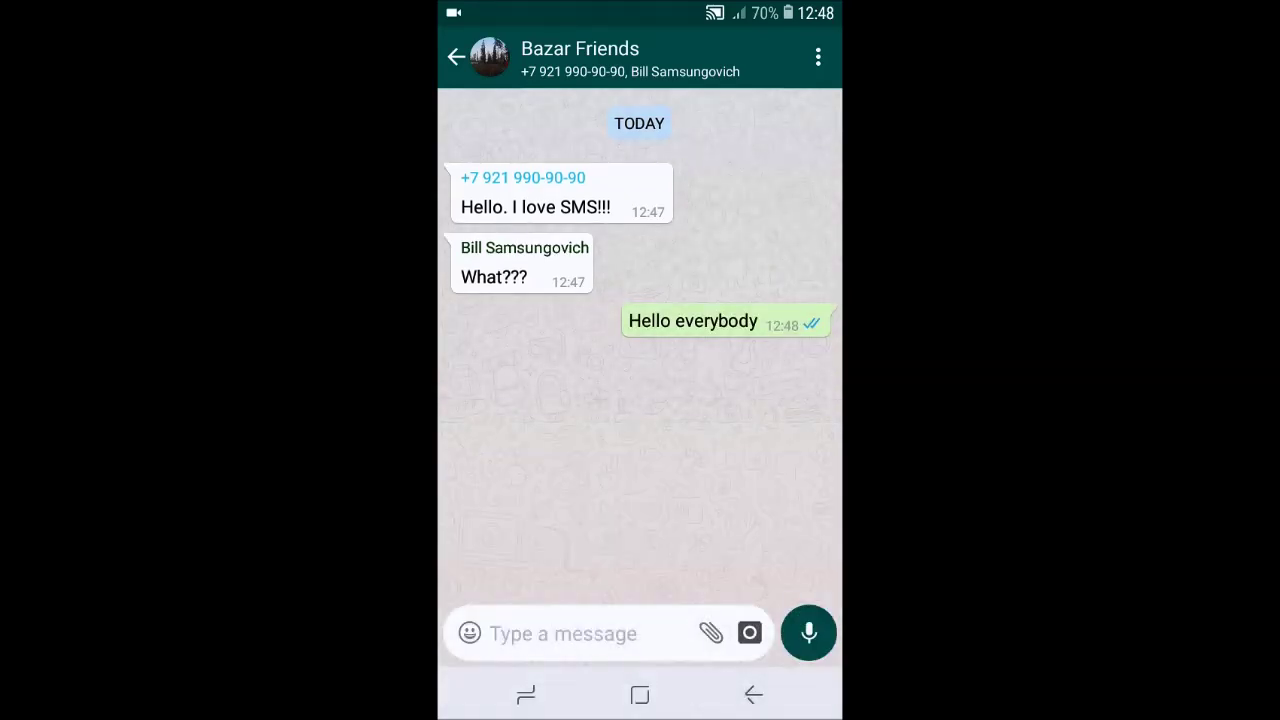
# Dismiss the chat options and back out through Edit Group to the Chats list
pyautogui.click(818, 57)
pyautogui.press('Escape')
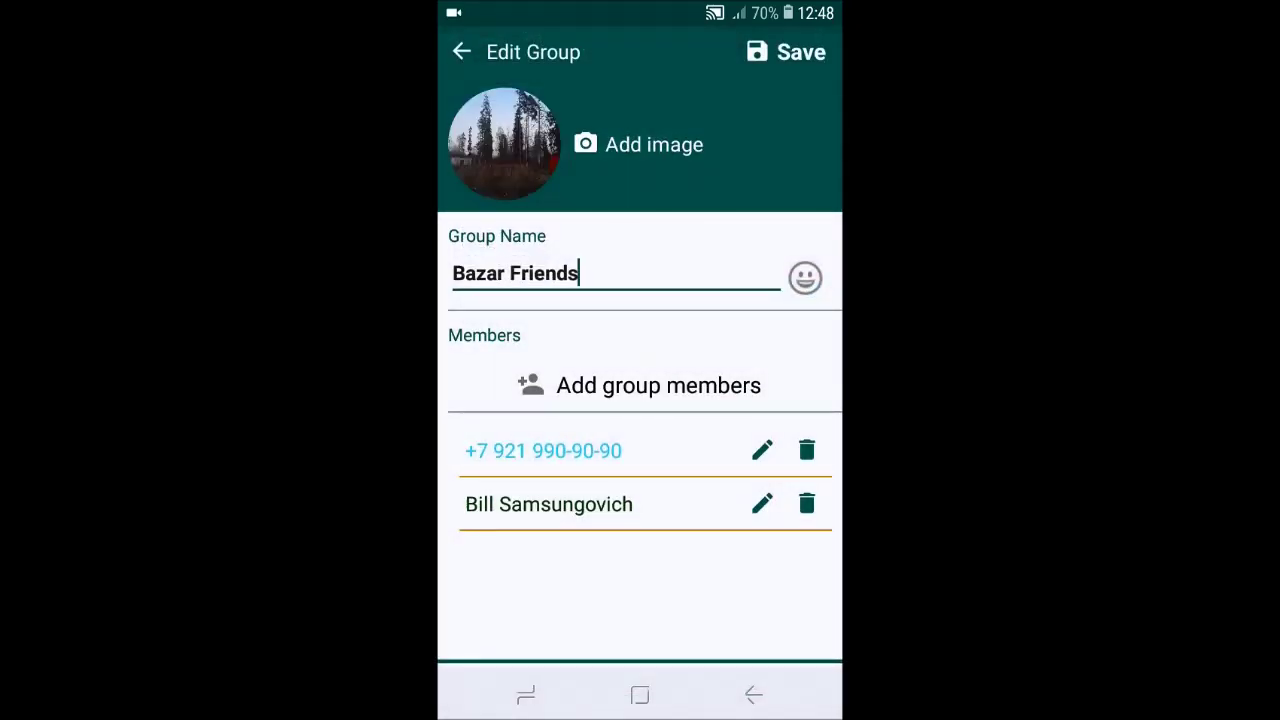
pyautogui.press('Escape')
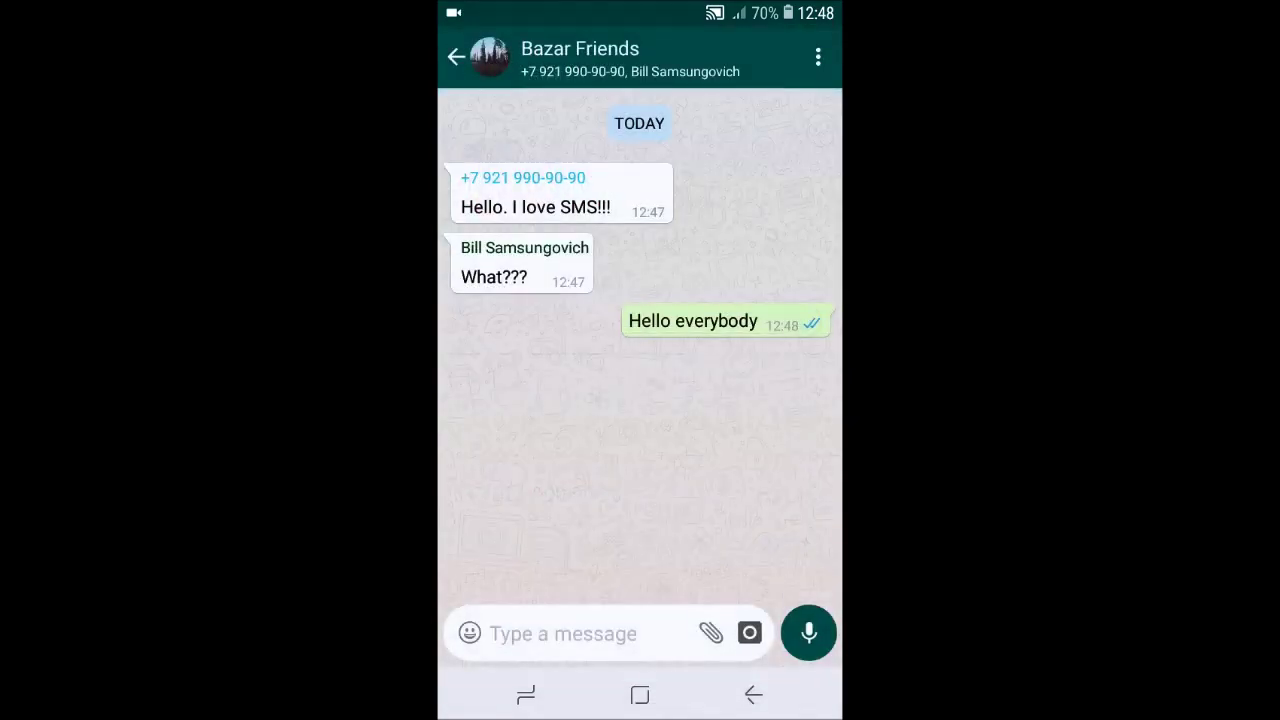
pyautogui.press('Escape')
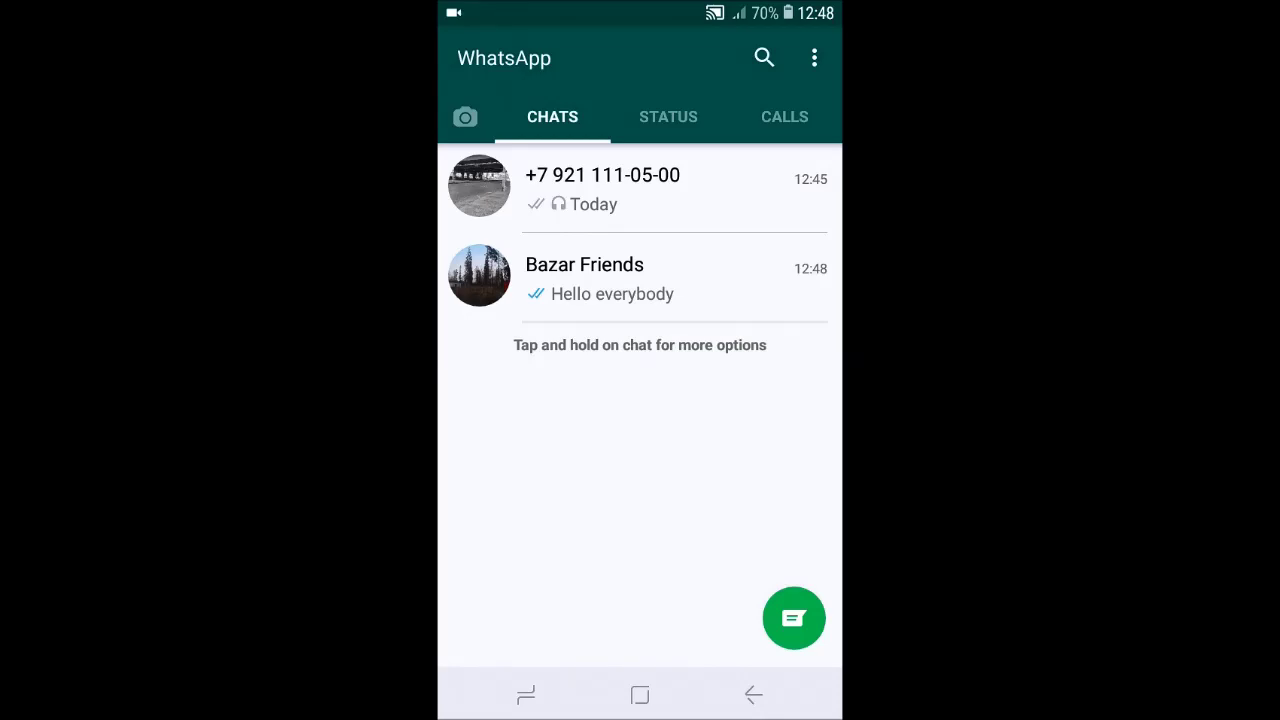
# Start a new text status and cycle its background colour to green
pyautogui.click(668, 116)
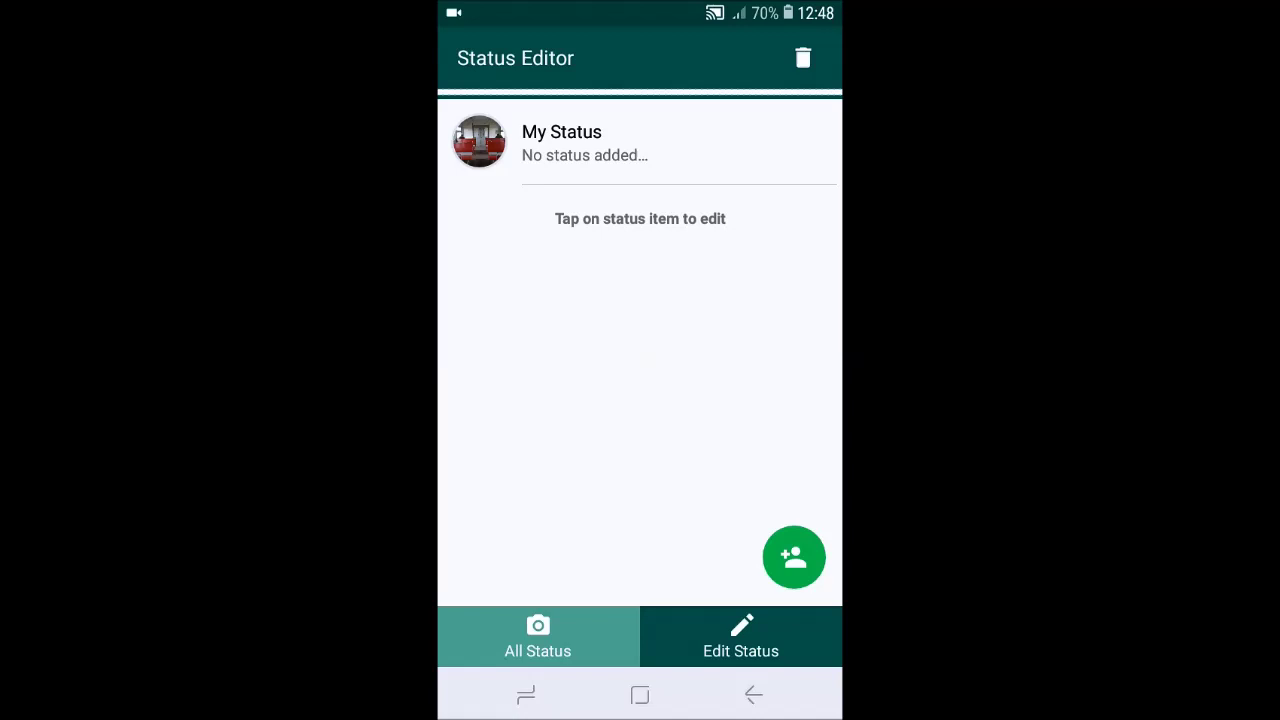
pyautogui.click(538, 636)
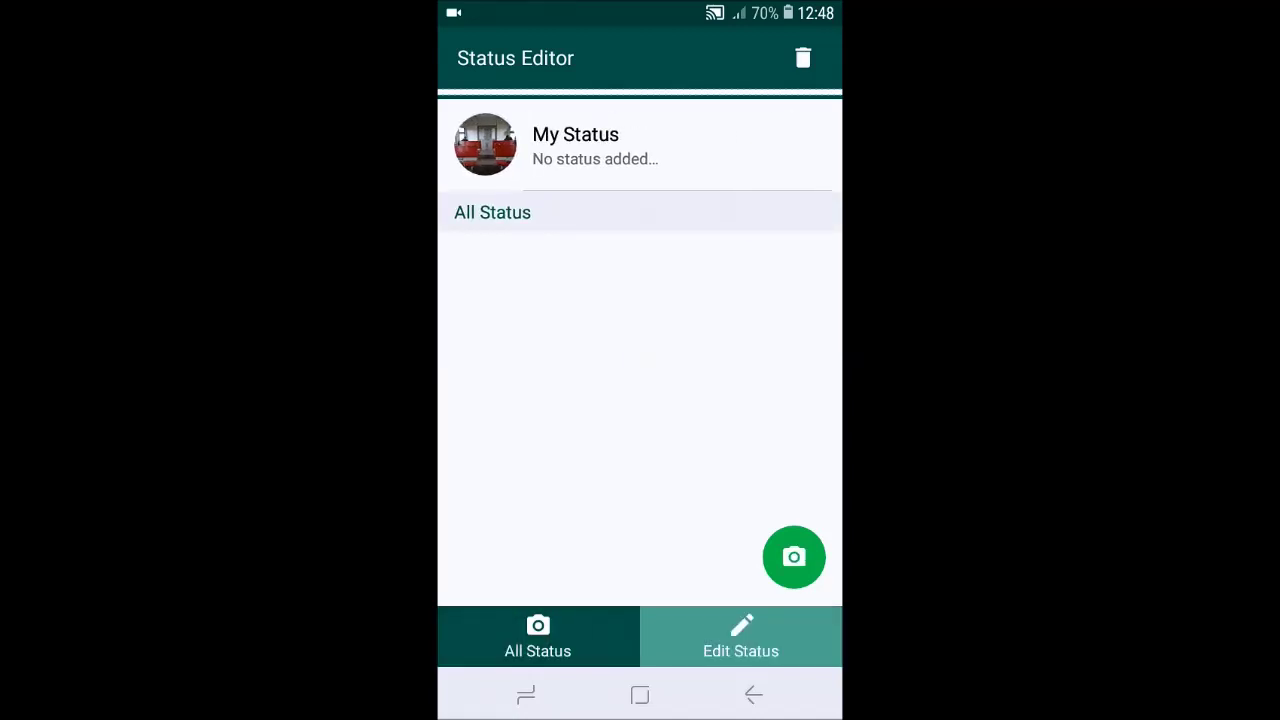
pyautogui.click(794, 557)
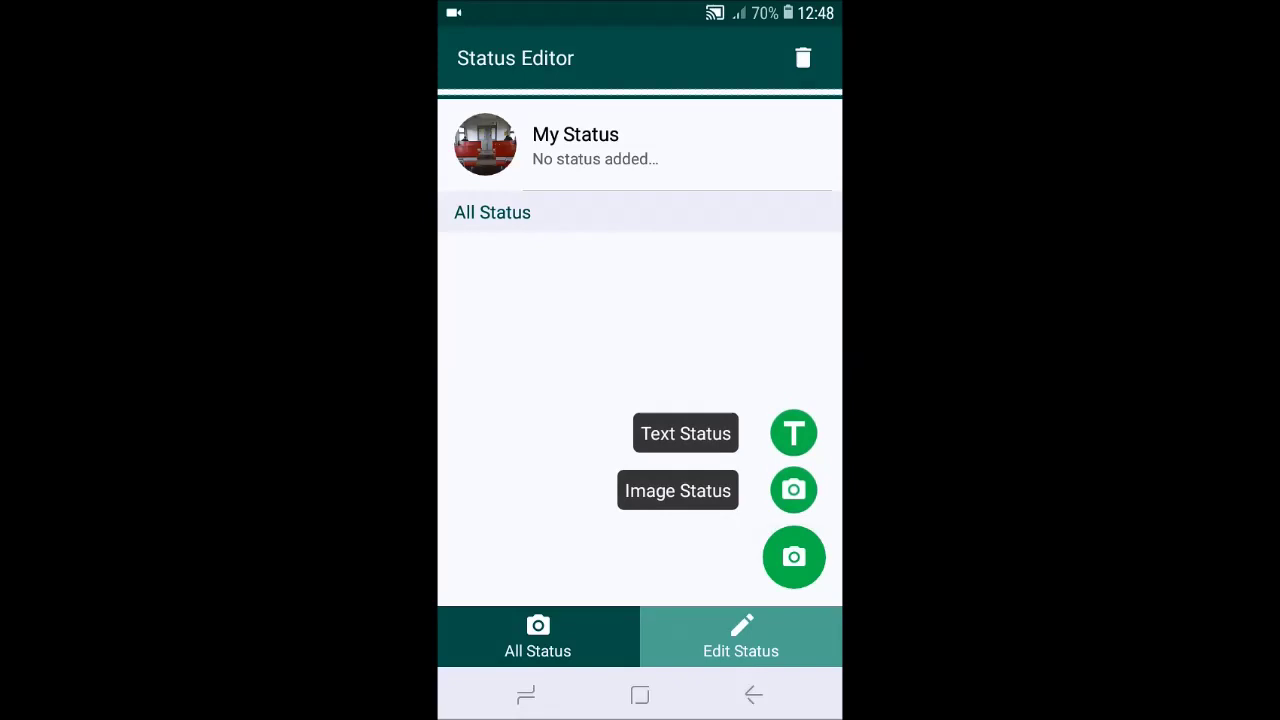
pyautogui.click(794, 433)
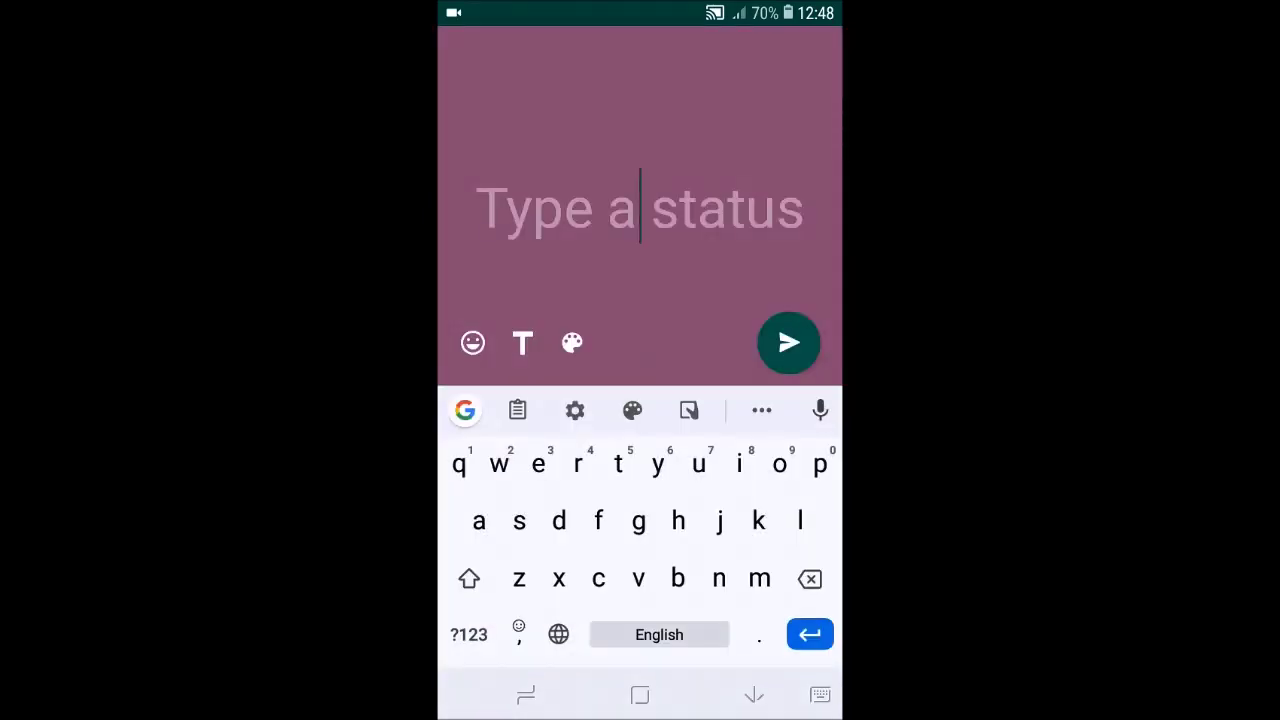
pyautogui.click(572, 342)
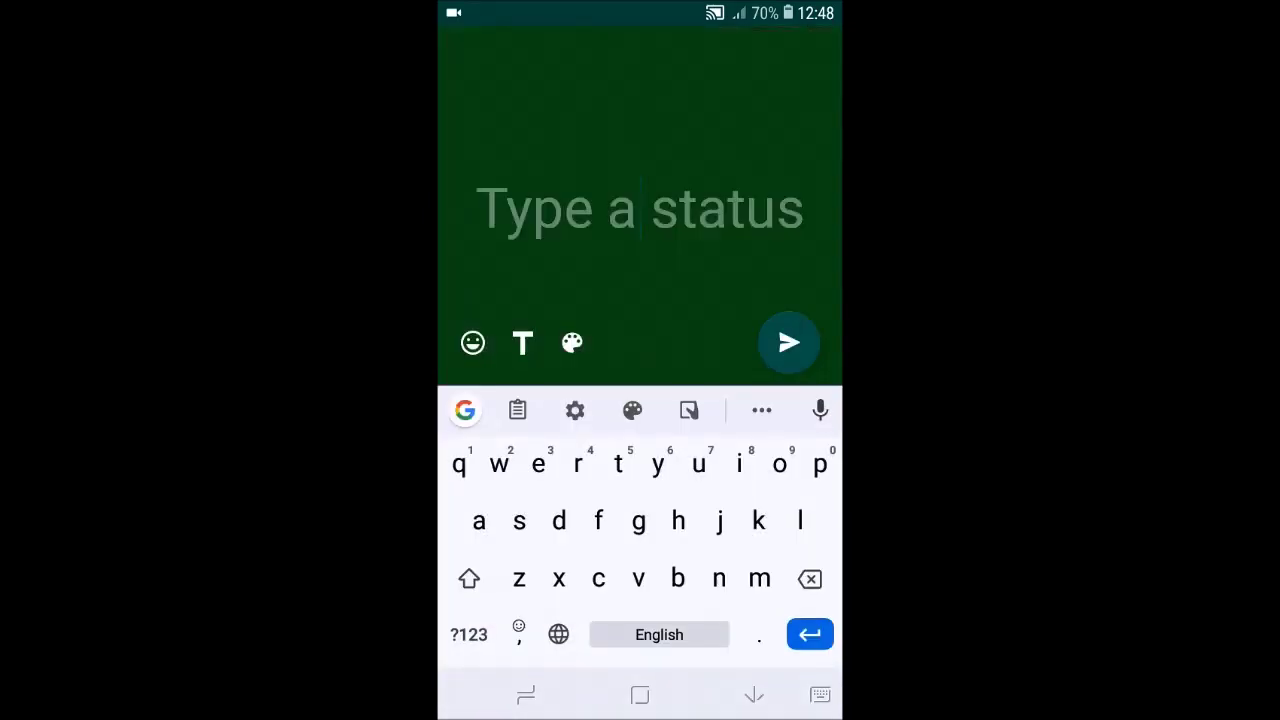
pyautogui.click(572, 342)
pyautogui.click(572, 342)
pyautogui.click(572, 342)
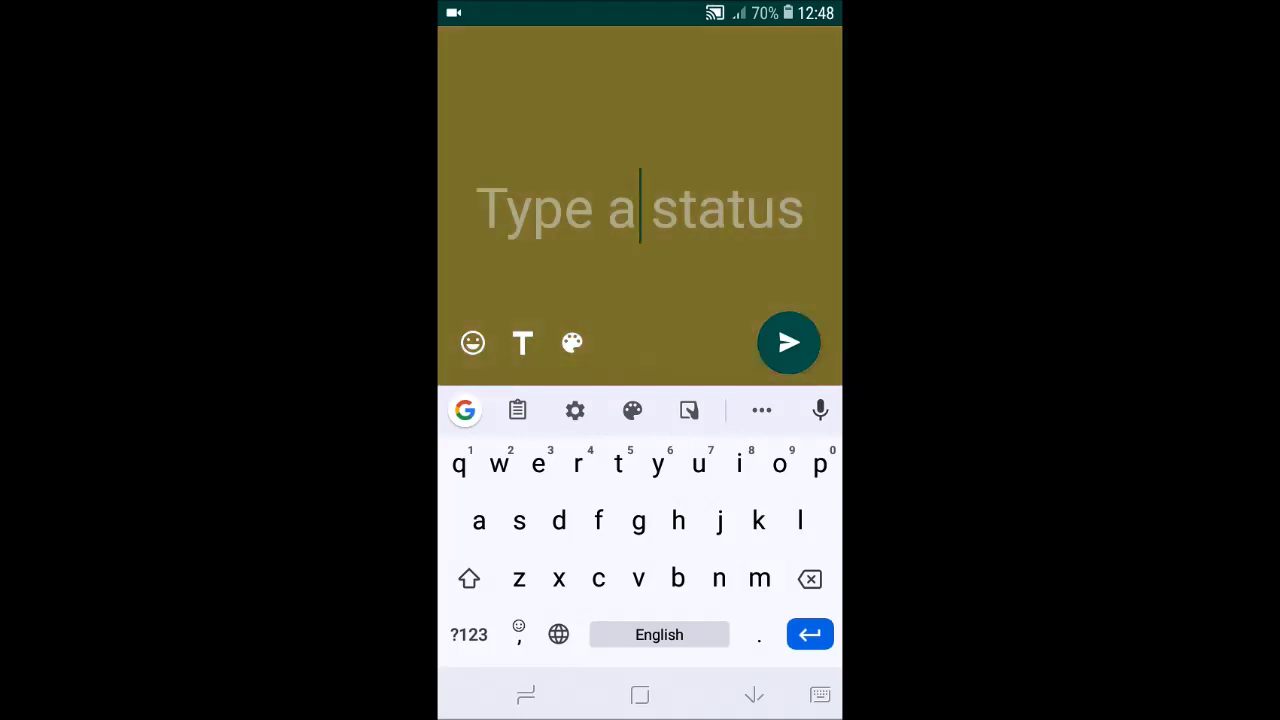
pyautogui.click(572, 342)
# Type 'Samsung Galaxy J2 Core' as the status text
pyautogui.click(469, 579)
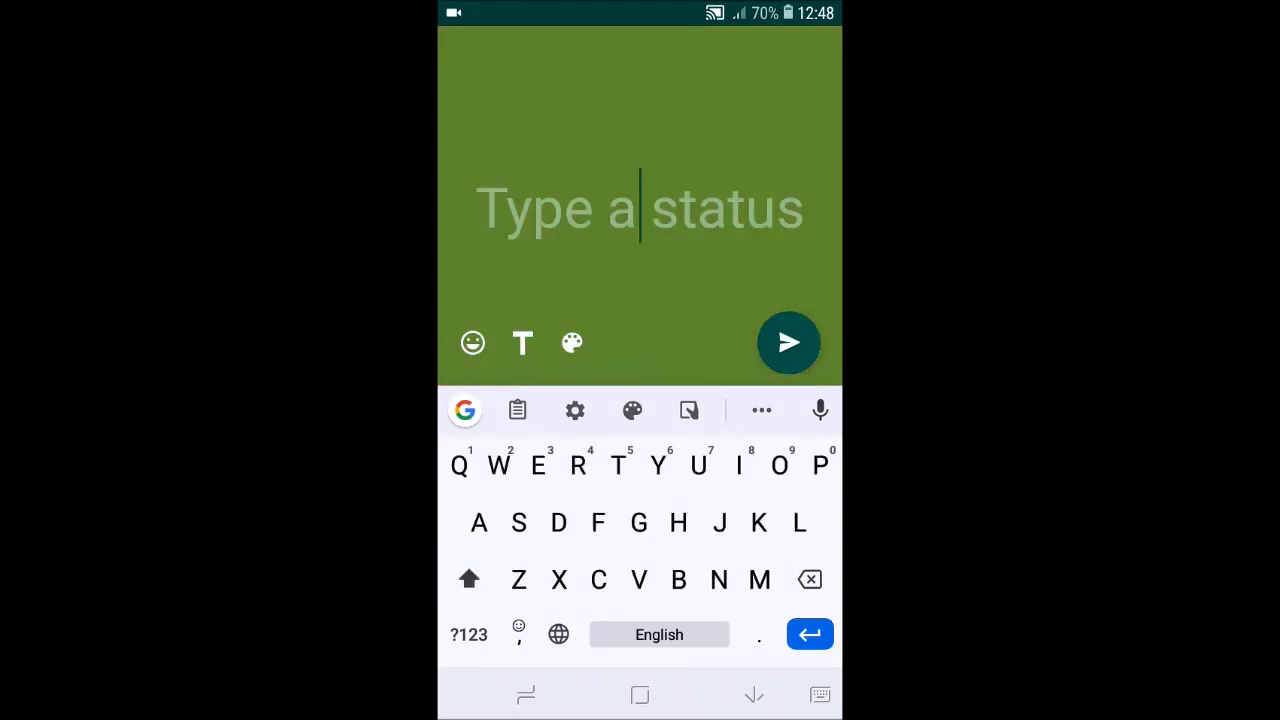
pyautogui.write('Sams')
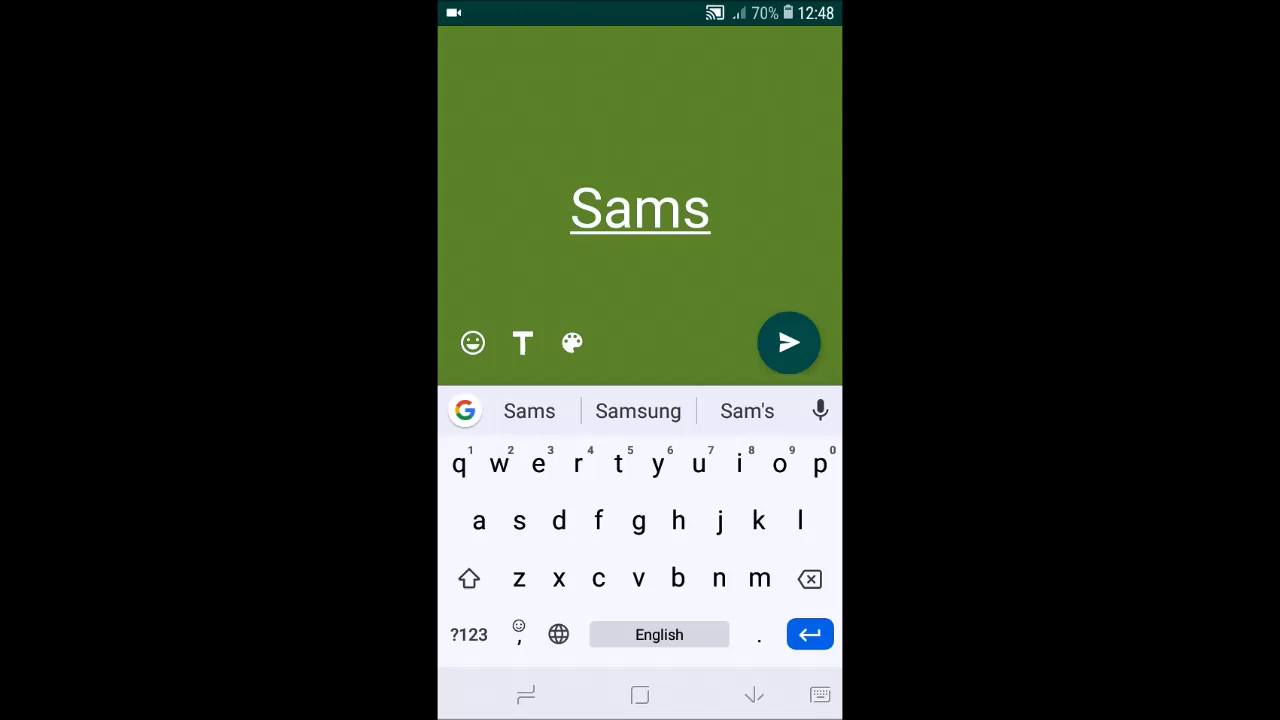
pyautogui.click(638, 411)
pyautogui.click(638, 411)
pyautogui.click(638, 411)
pyautogui.click(638, 411)
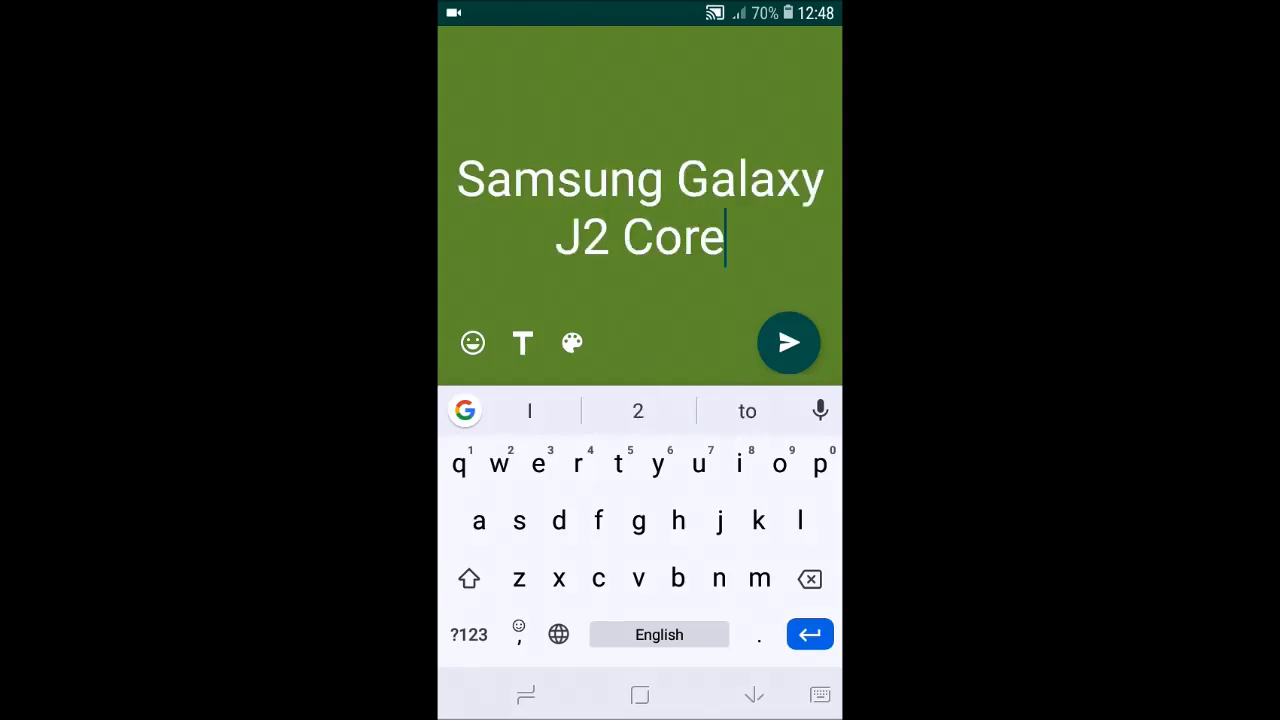
# Complete the status text with 'SM-J260F is good phone'
pyautogui.write('SM')
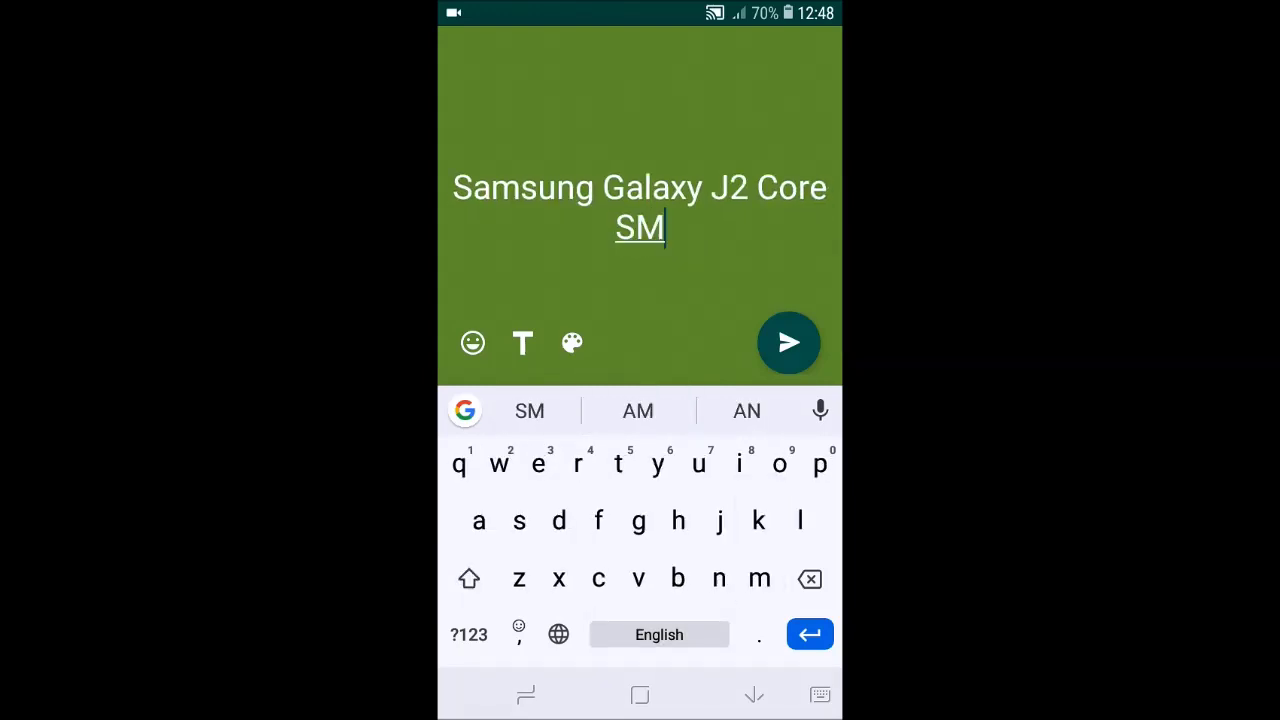
pyautogui.click(468, 634)
pyautogui.write('-')
pyautogui.click(468, 634)
pyautogui.write('J')
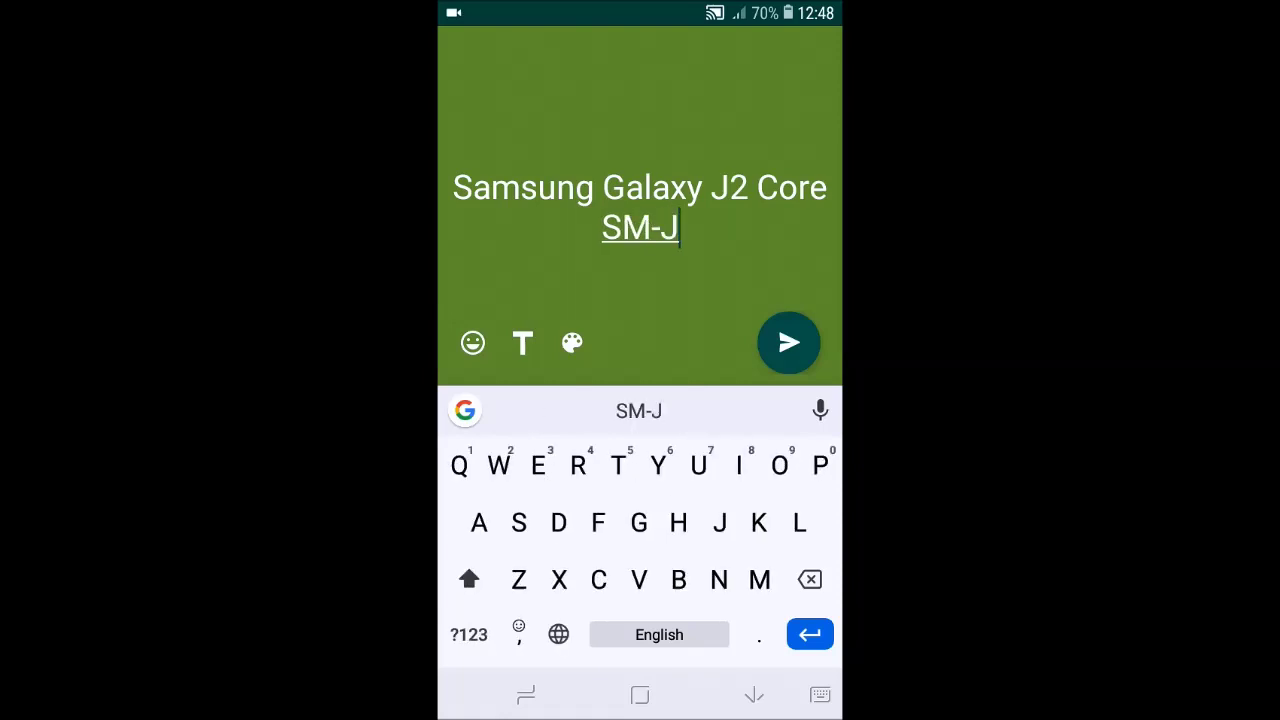
pyautogui.click(468, 634)
pyautogui.write('260')
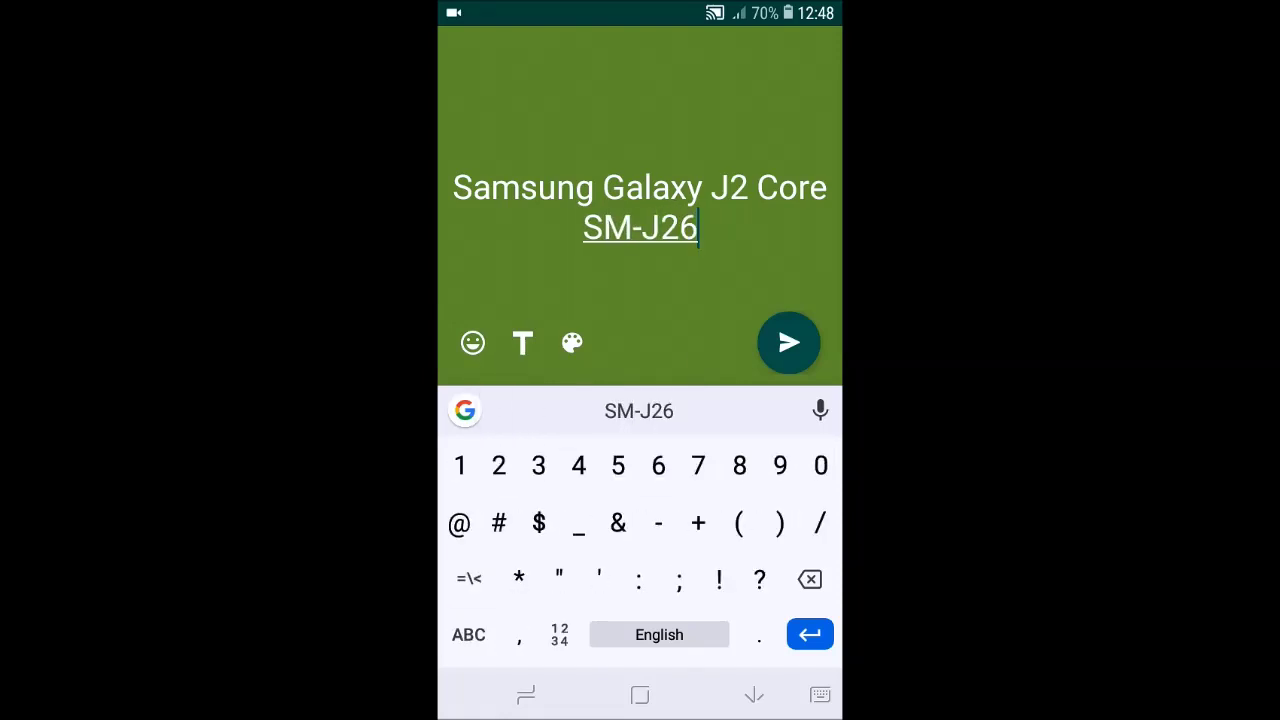
pyautogui.click(468, 634)
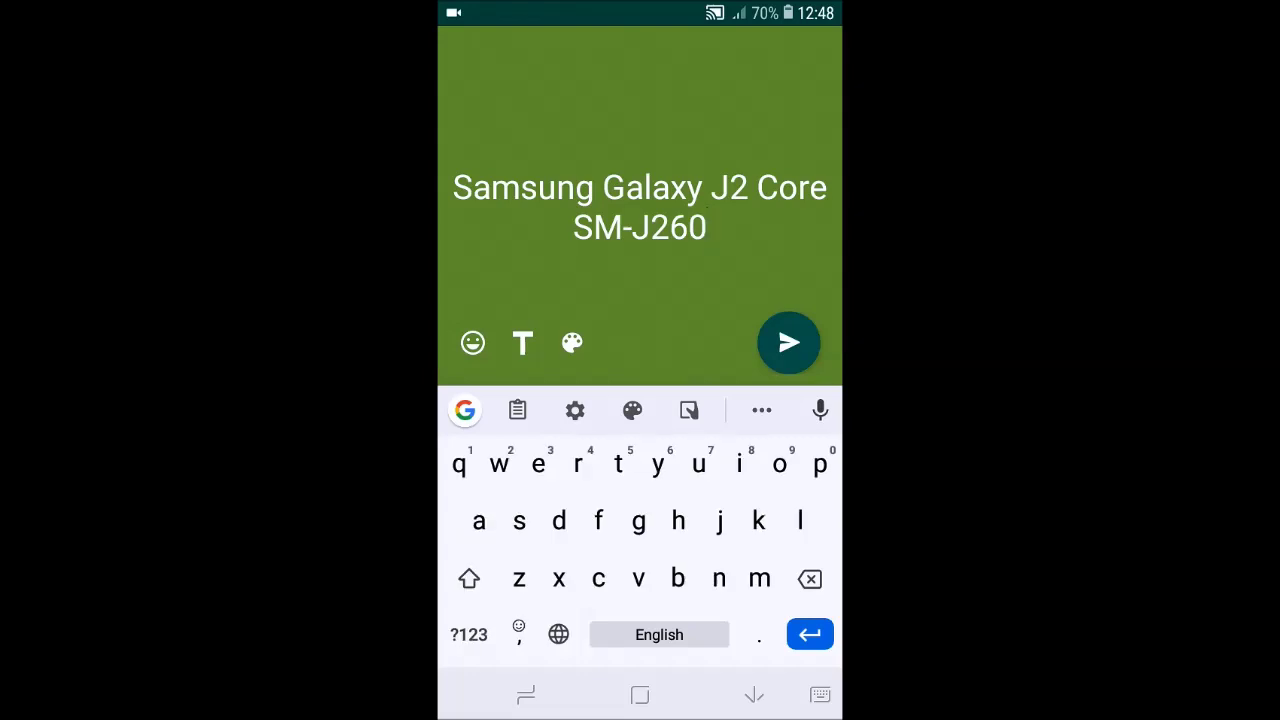
pyautogui.click(469, 579)
pyautogui.write('F')
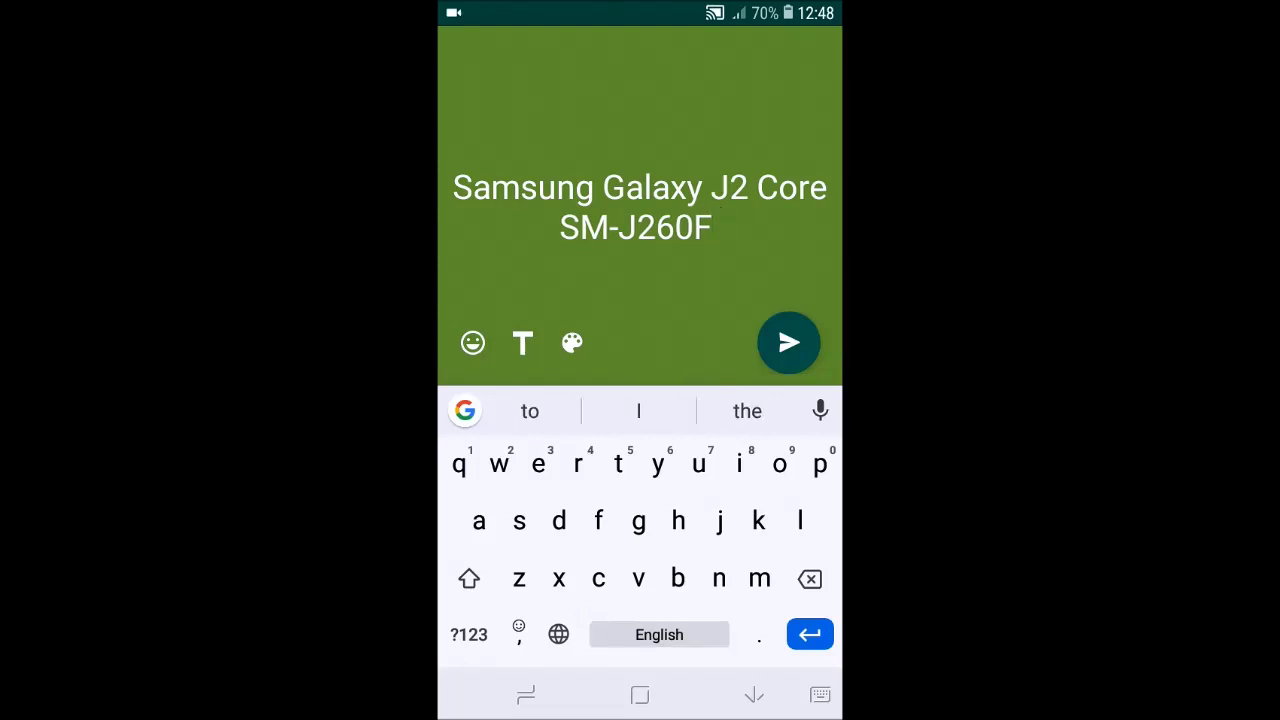
pyautogui.write(' is g')
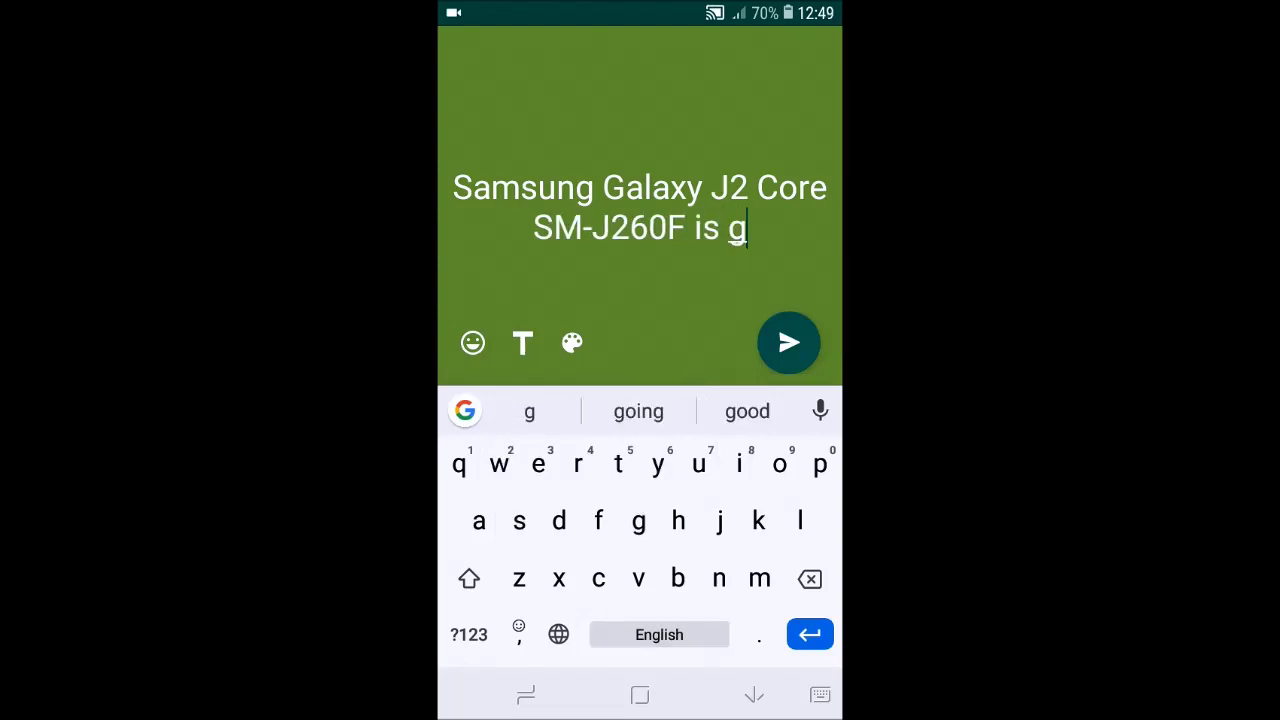
pyautogui.write('ood p')
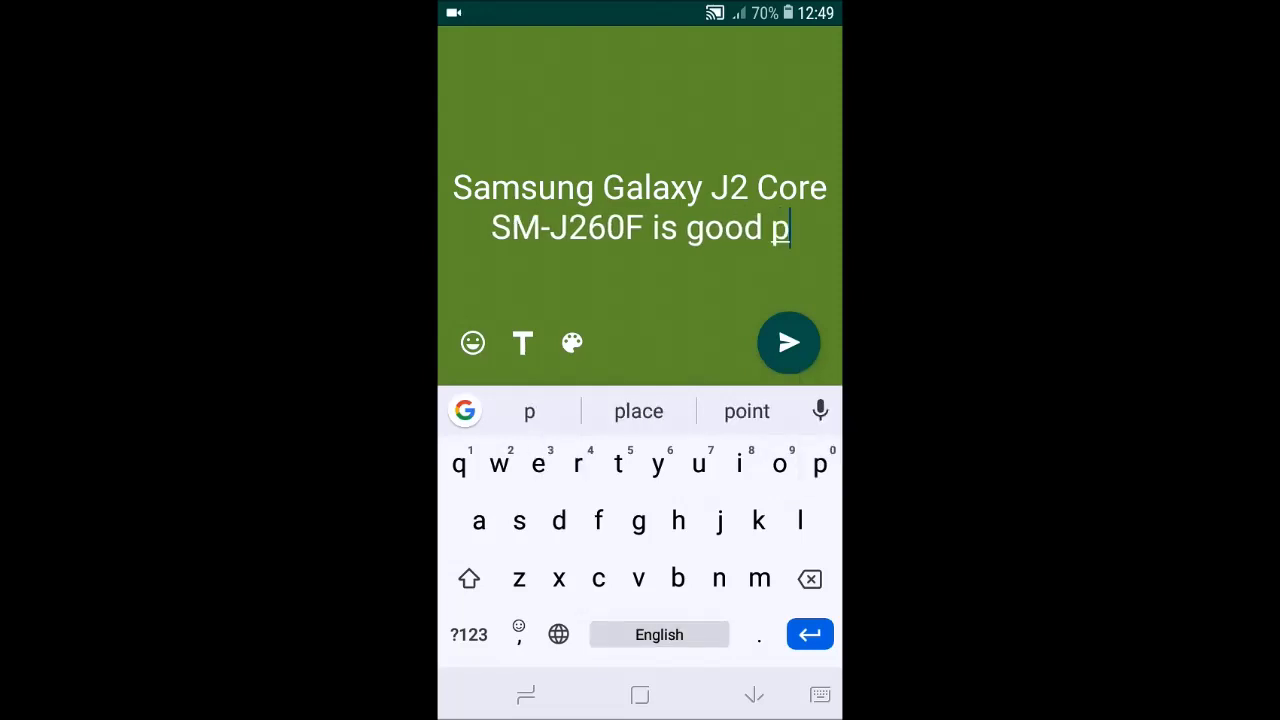
pyautogui.write('hone')
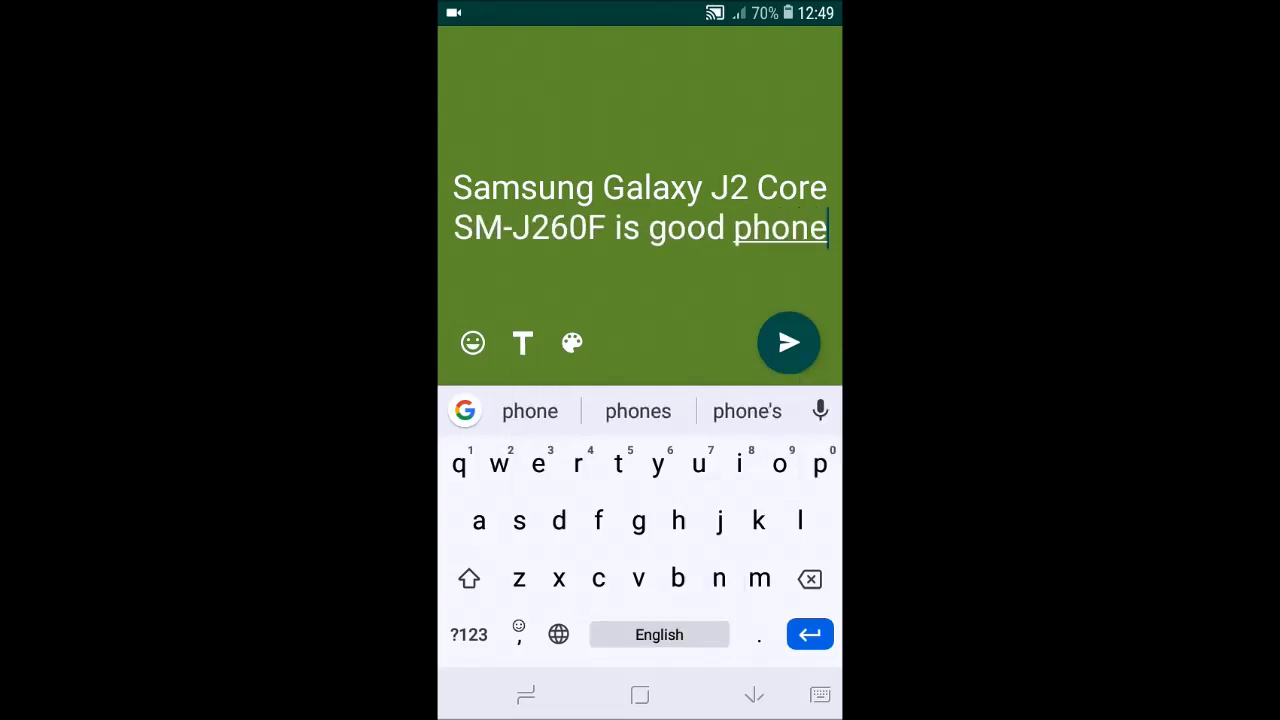
# Post the green text status and set its seen count to 1
pyautogui.click(789, 343)
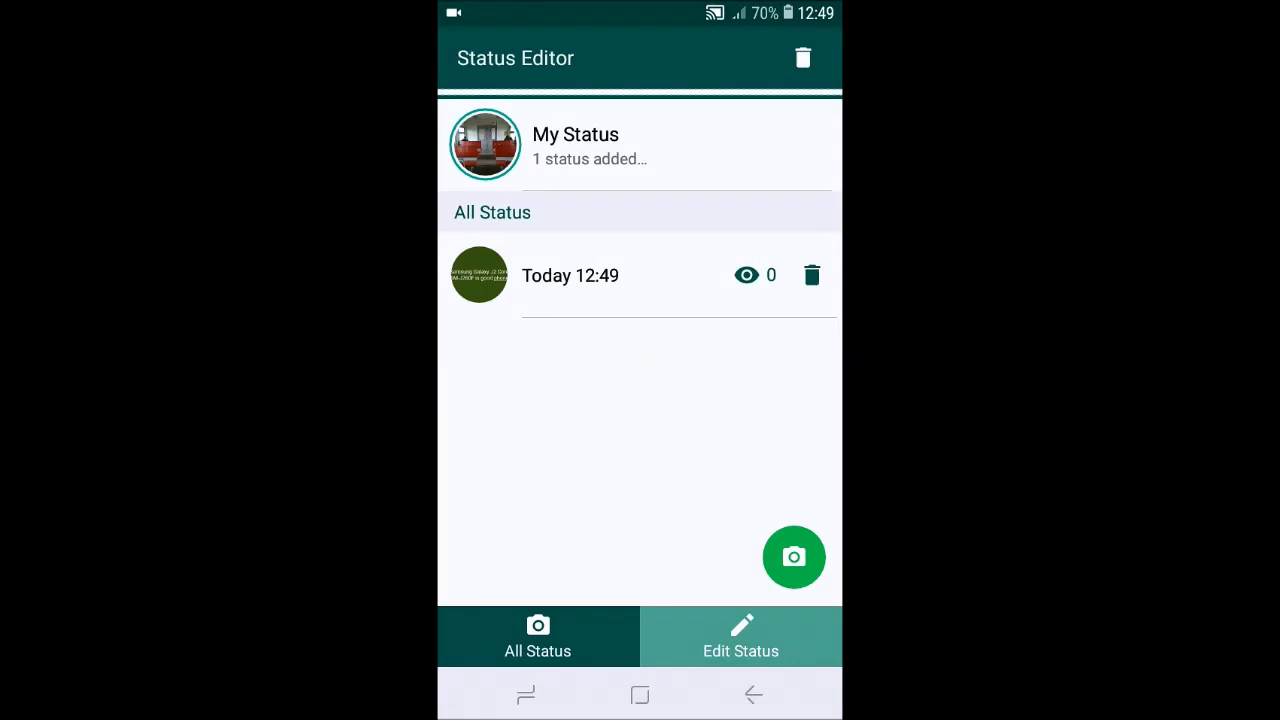
pyautogui.click(756, 275)
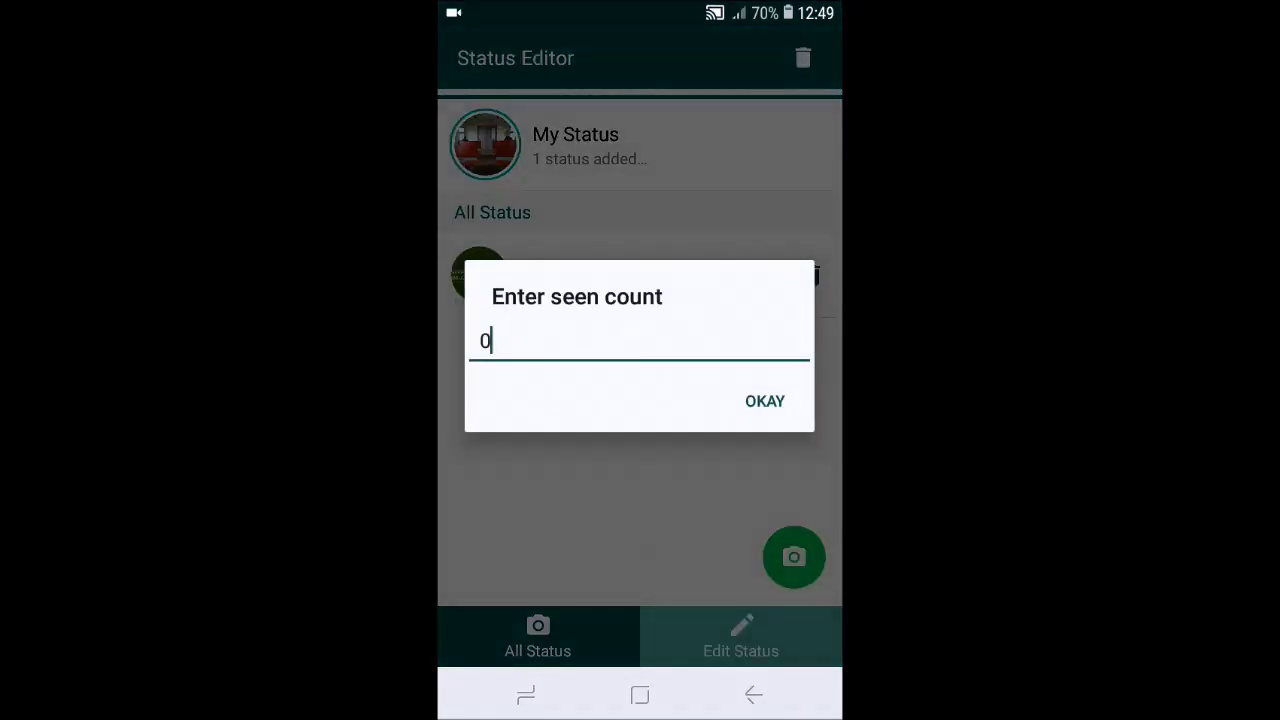
pyautogui.click(488, 345)
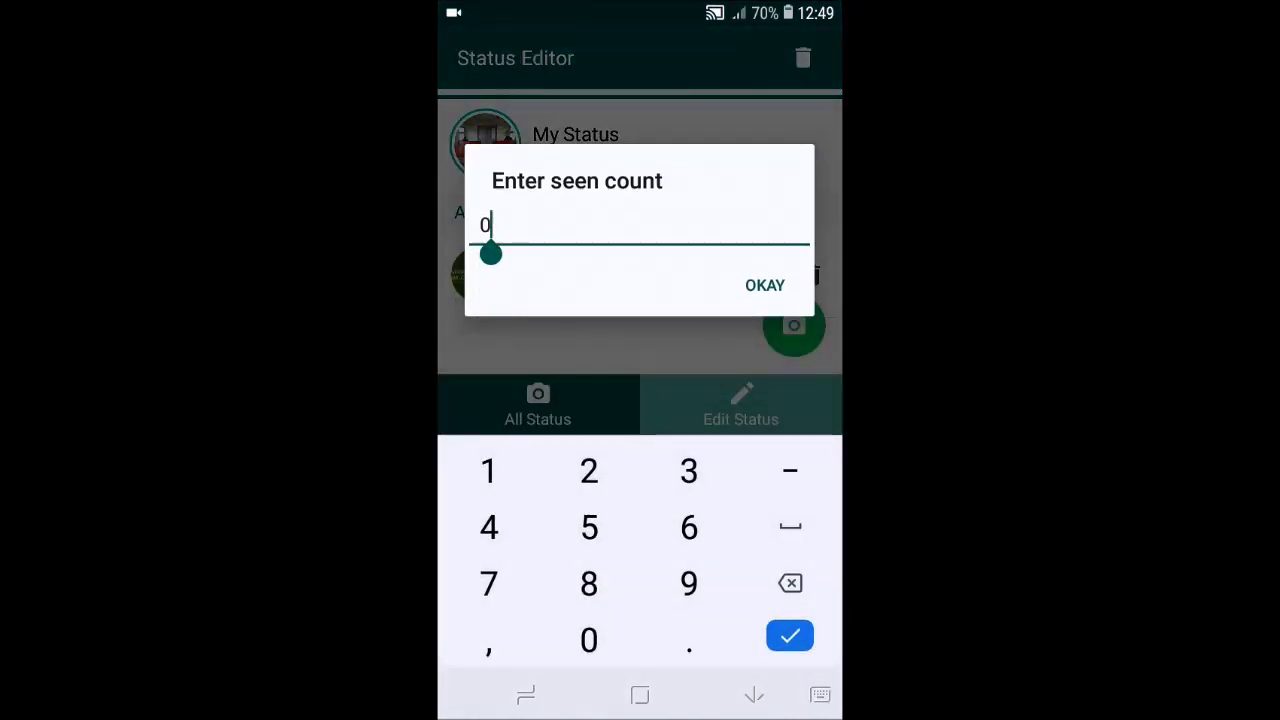
pyautogui.press('BackSpace')
pyautogui.write('1')
pyautogui.click(765, 285)
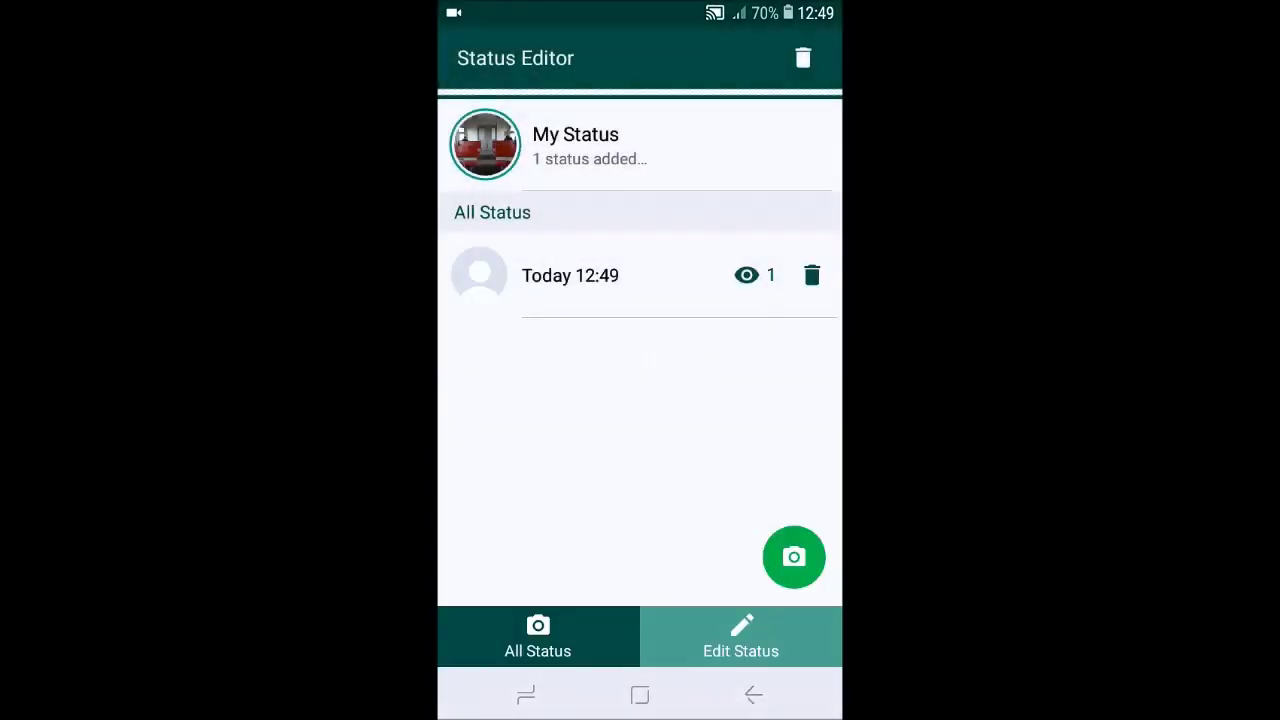
# Return to the status list and preview the green status full screen
pyautogui.click(754, 694)
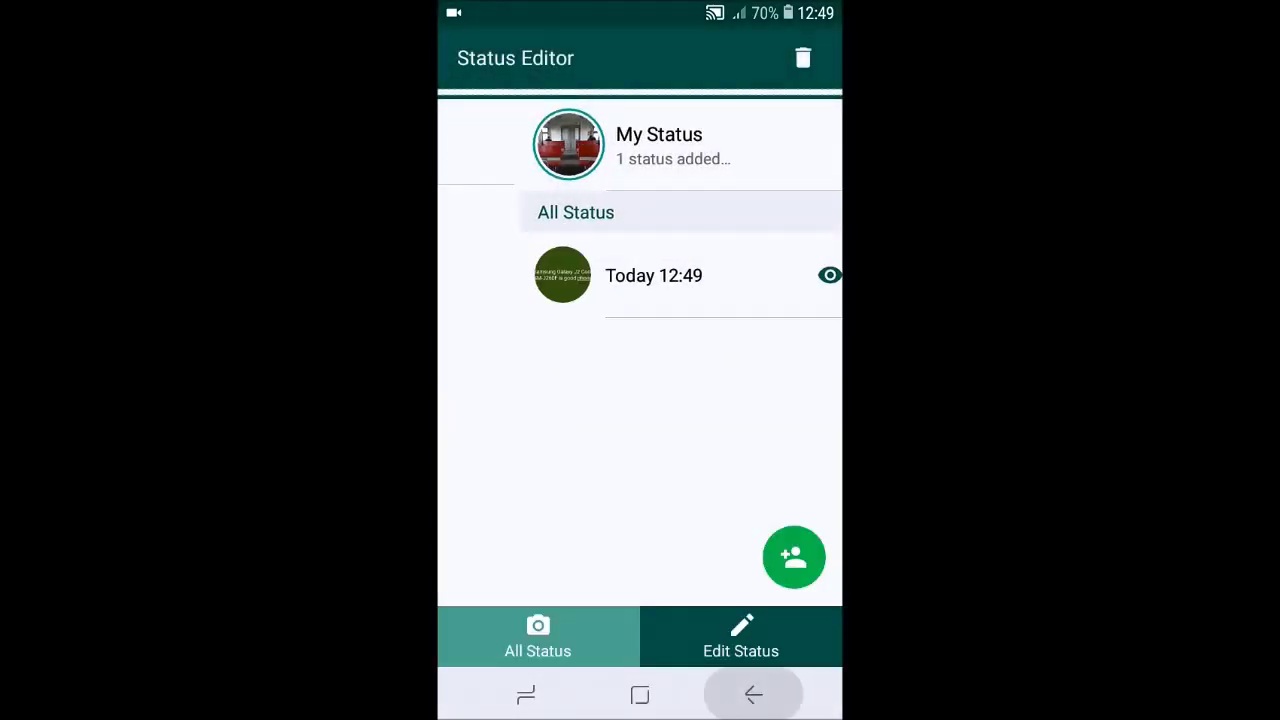
pyautogui.click(754, 694)
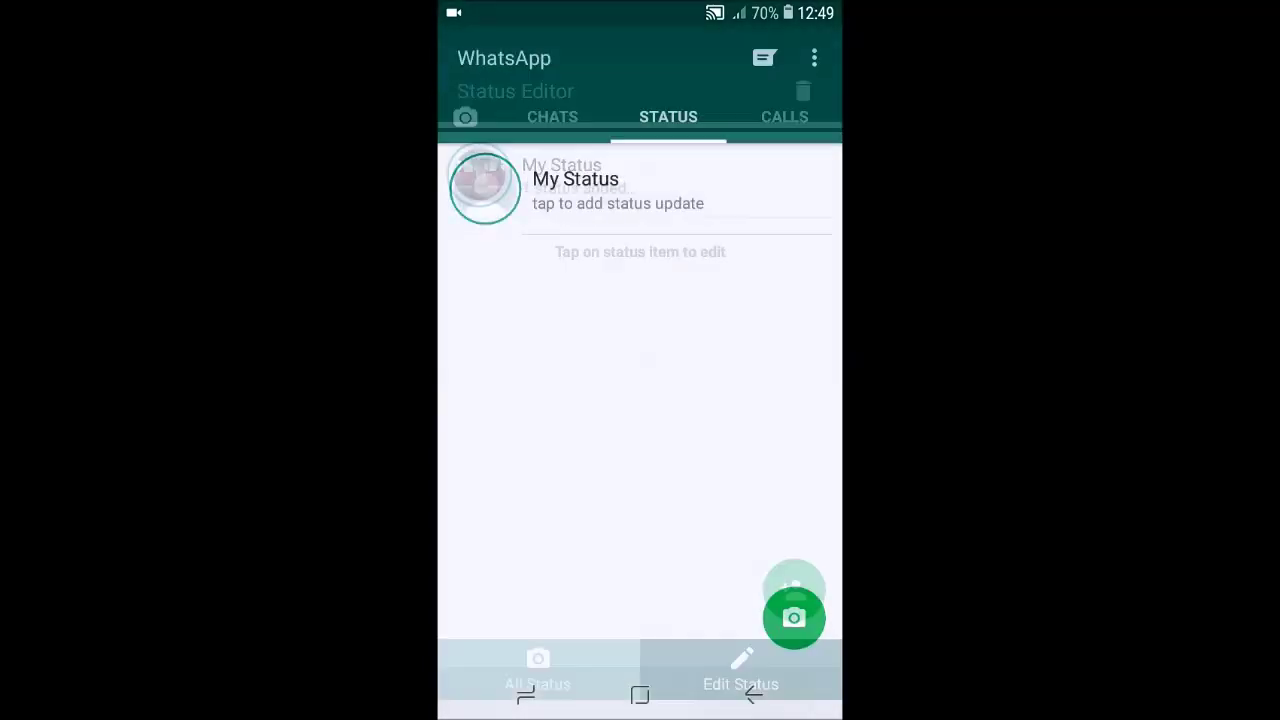
pyautogui.click(575, 190)
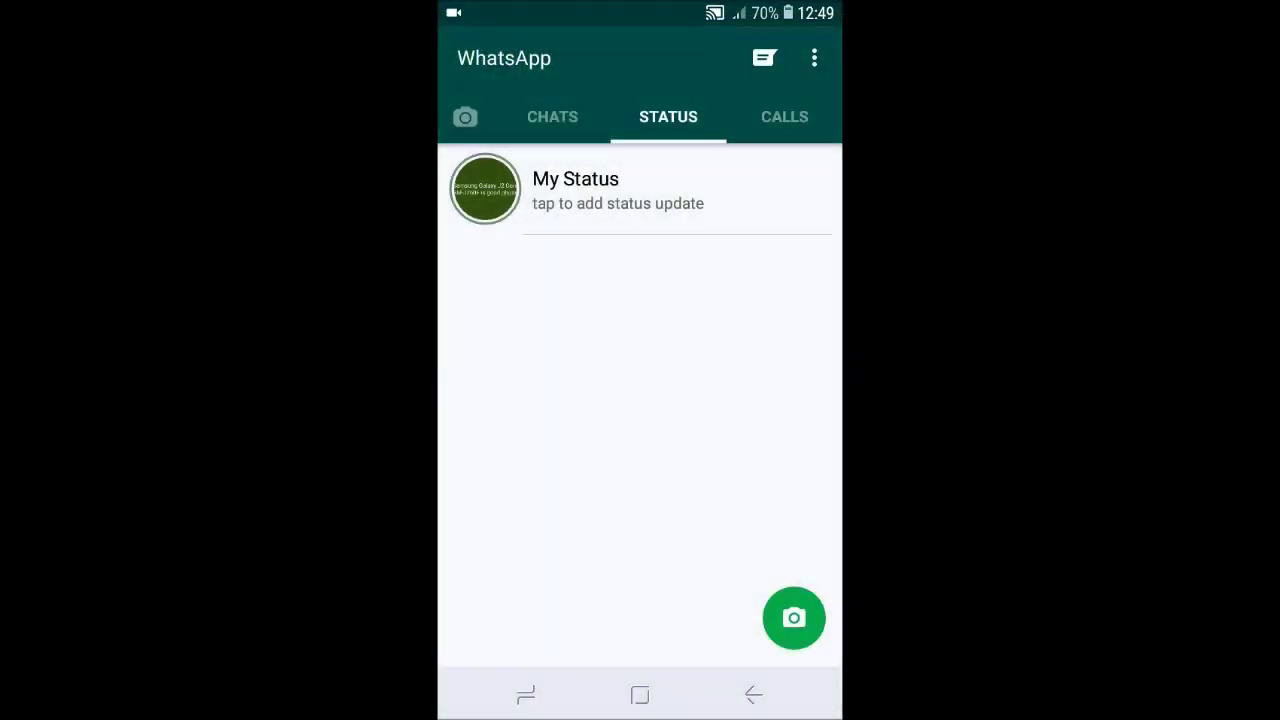
pyautogui.click(814, 57)
pyautogui.press('Escape')
# Add a second outgoing call to the log by calling the listed number and hanging up
pyautogui.click(784, 116)
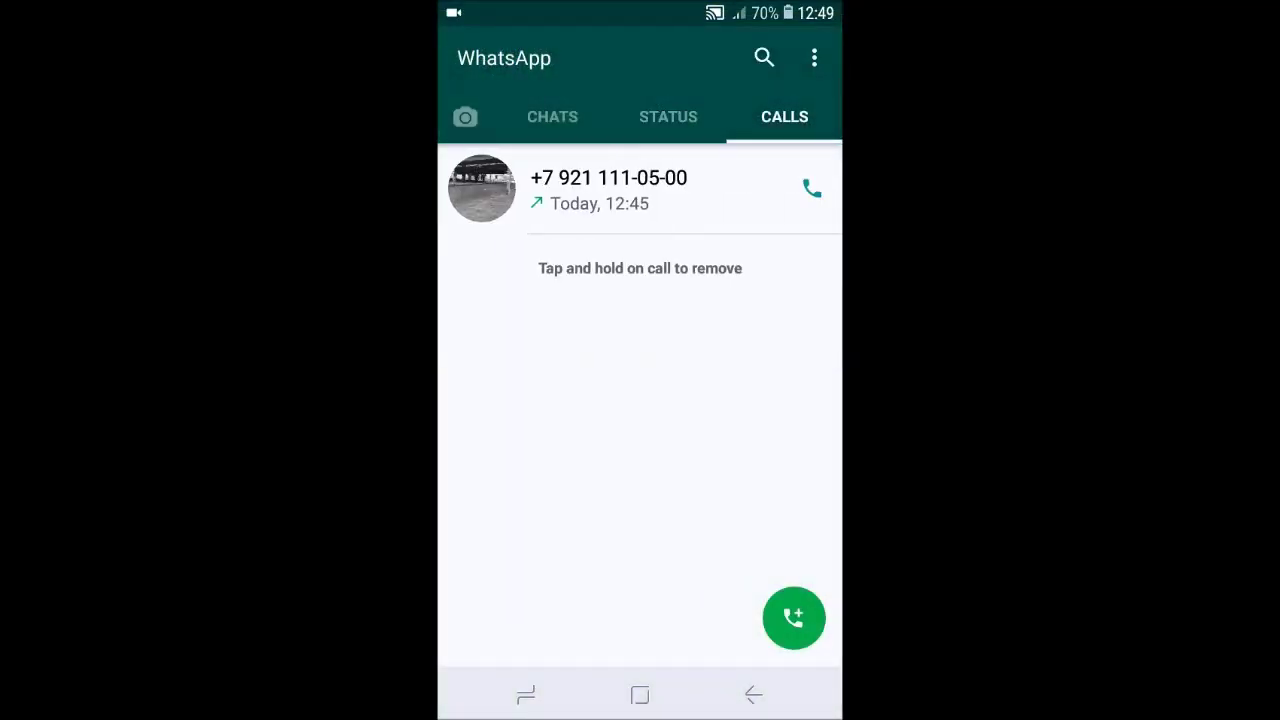
pyautogui.click(609, 190)
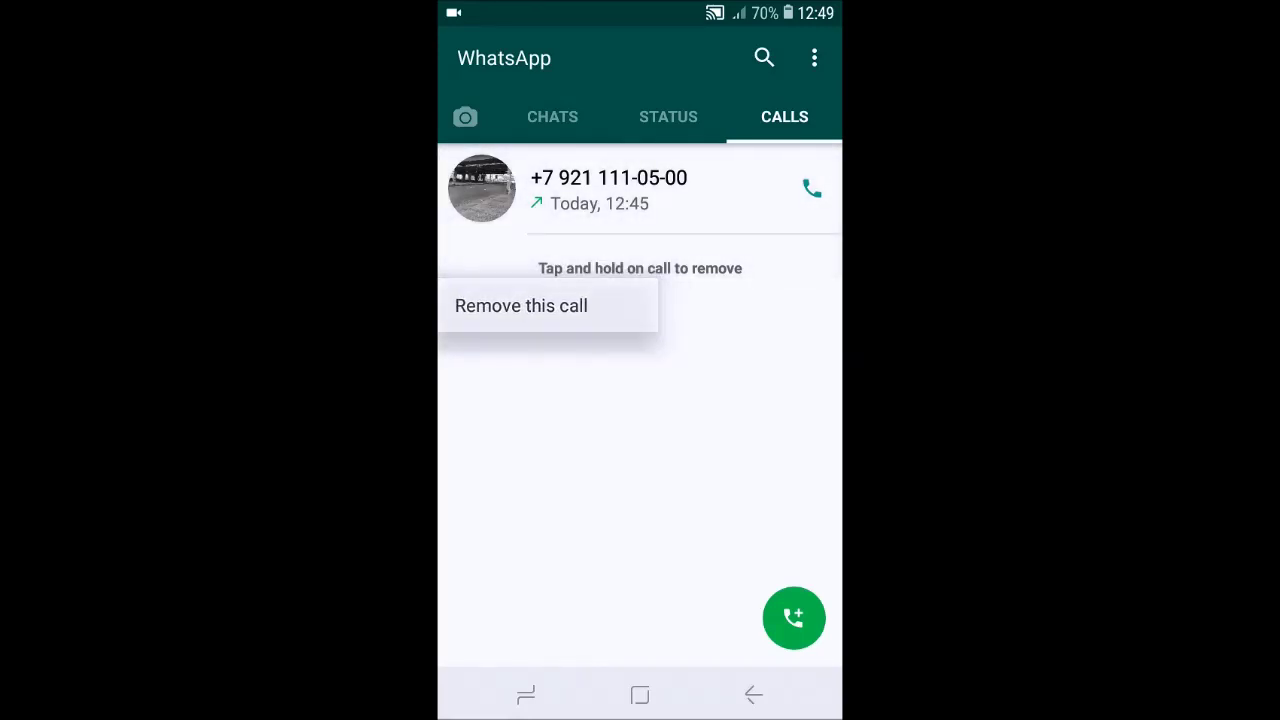
pyautogui.click(811, 189)
pyautogui.click(811, 189)
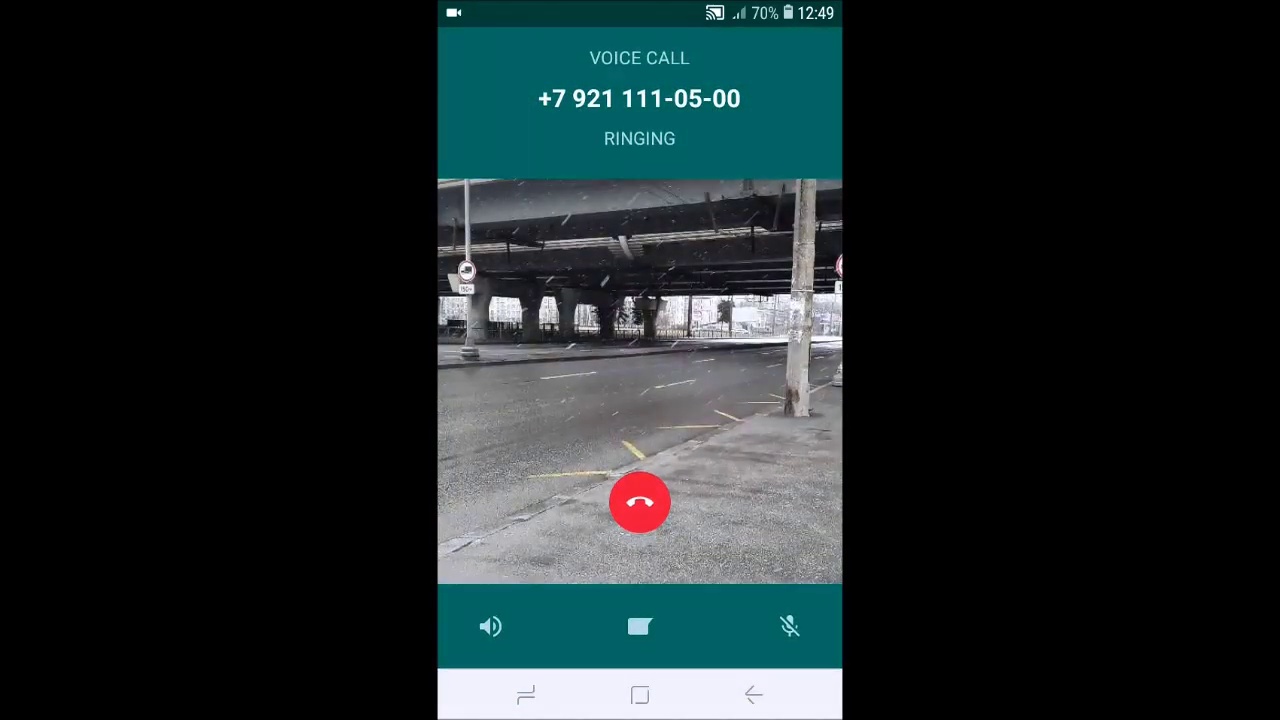
pyautogui.click(639, 500)
# Take a screenshot of the call log and return to the Chats tab
pyautogui.click(814, 58)
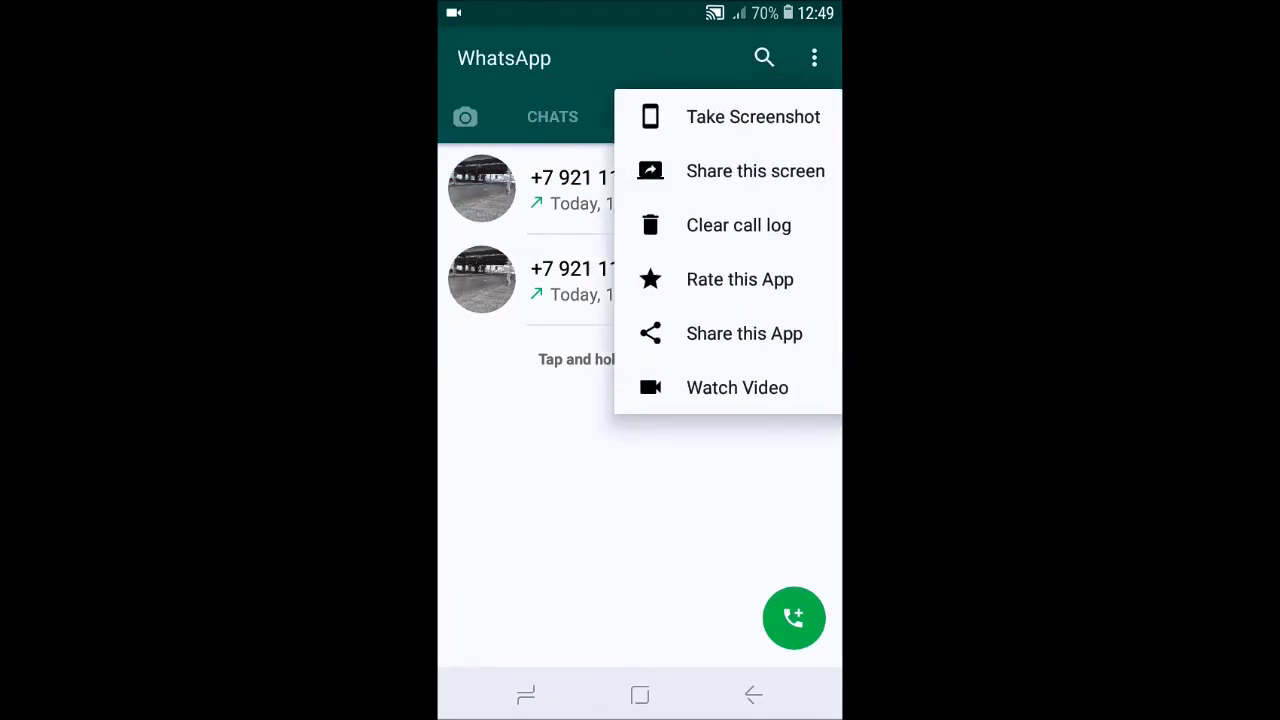
pyautogui.click(749, 114)
pyautogui.click(552, 116)
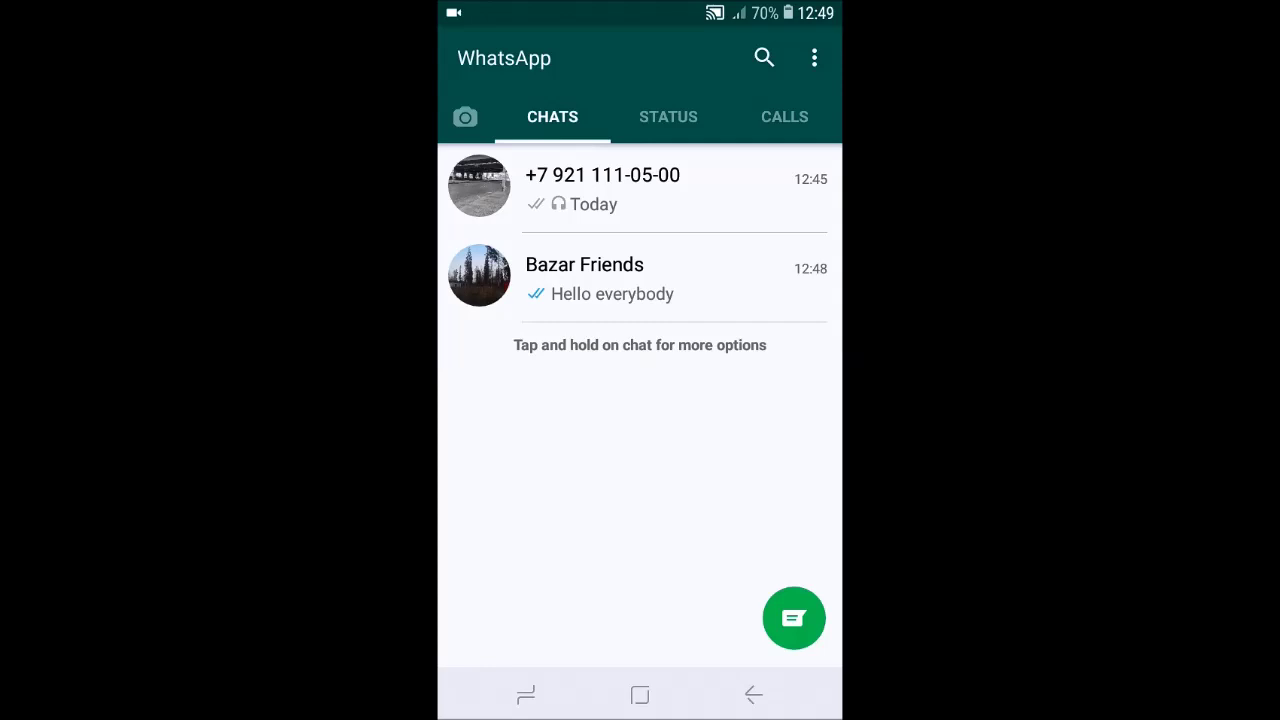
# Exit PrankChat back to the Android home screen with its app icons
pyautogui.click(640, 695)
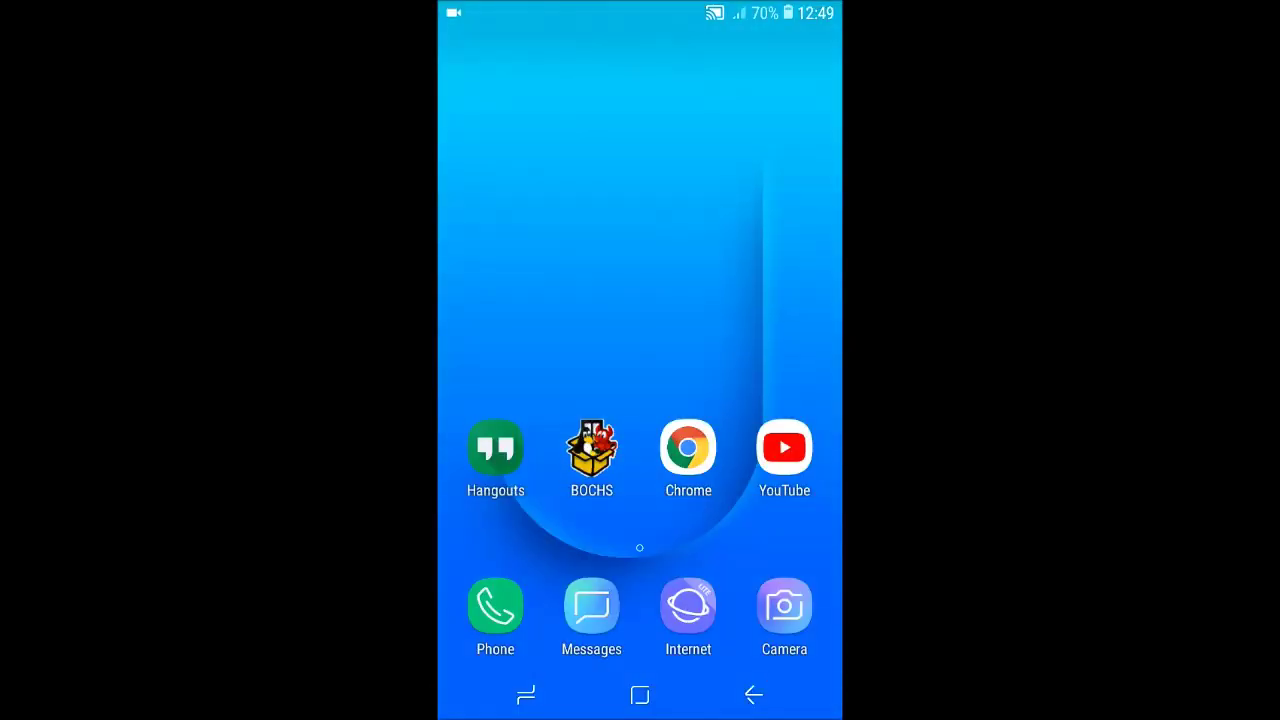